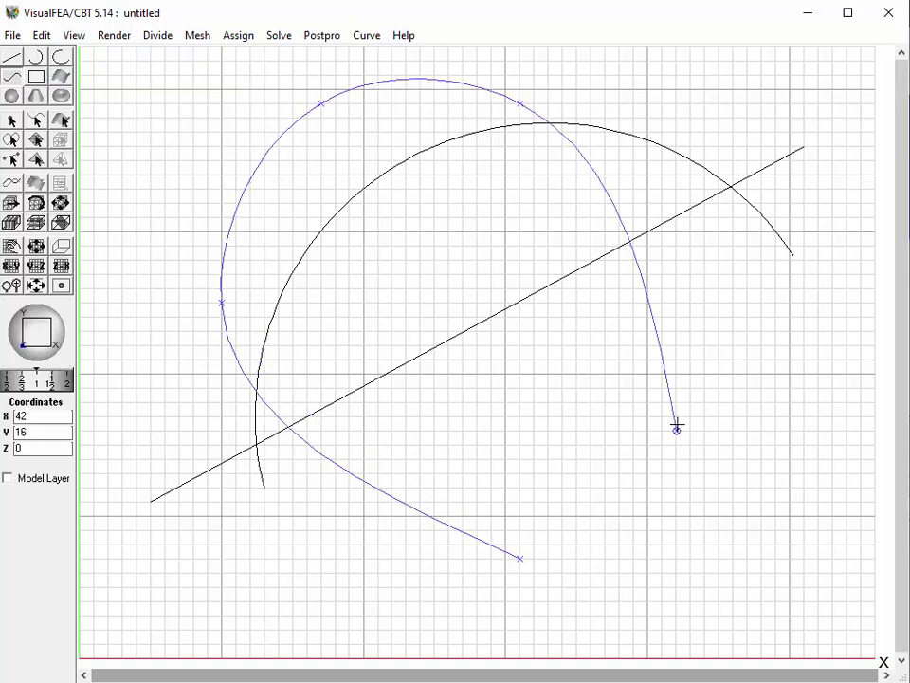
# Step: Finish the closed spline by adding a point at (43, 15) and ending it on its start point (31, 7)
pyautogui.click(689, 445)
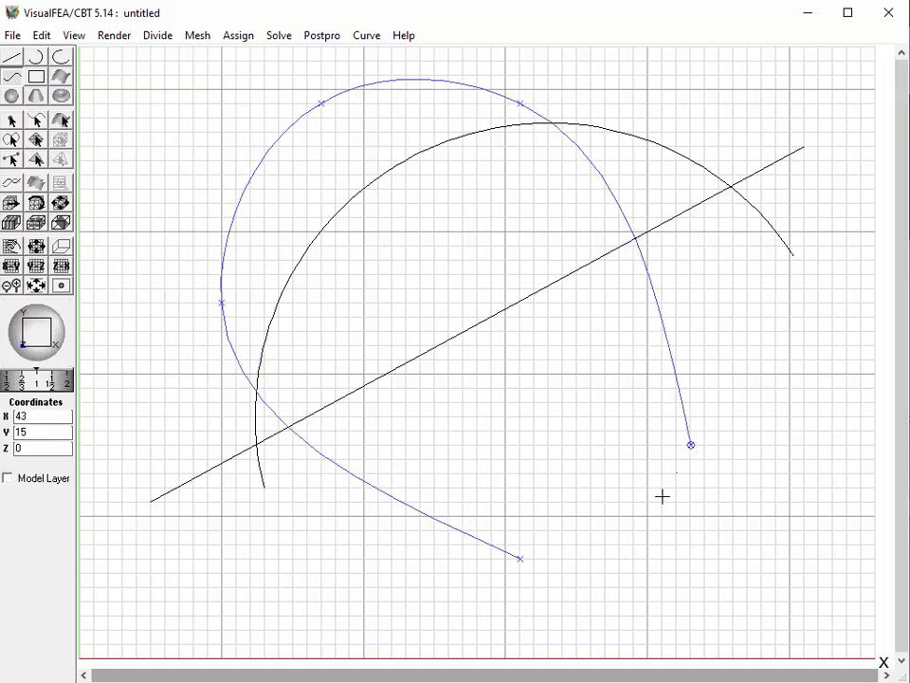
pyautogui.click(519, 558)
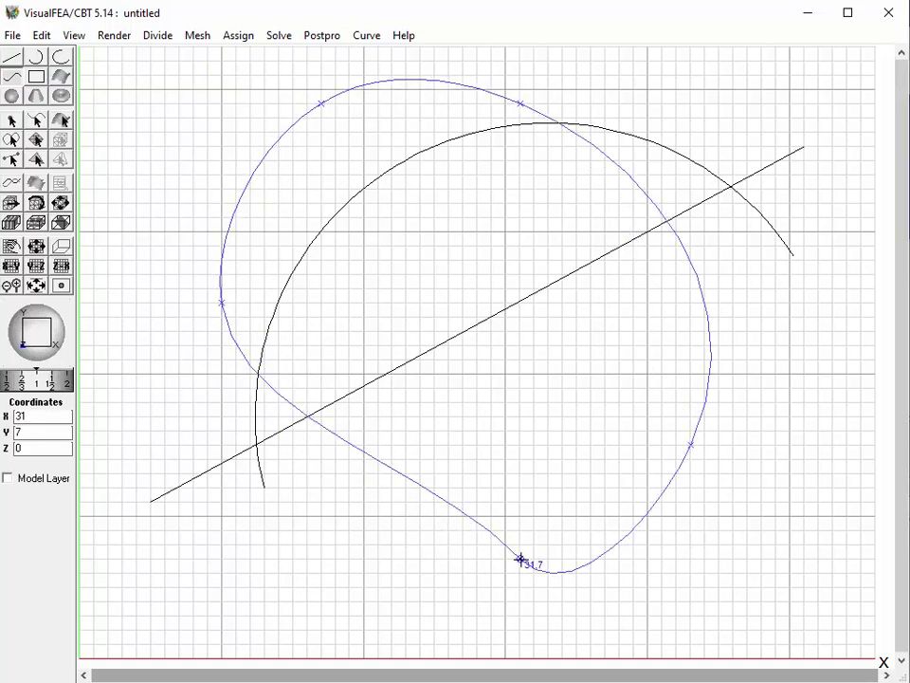
pyautogui.doubleClick(521, 558)
# Step: Select the closed spline, the arc and the straight line in turn to inspect each as an individual curve
pyautogui.click(36, 120)
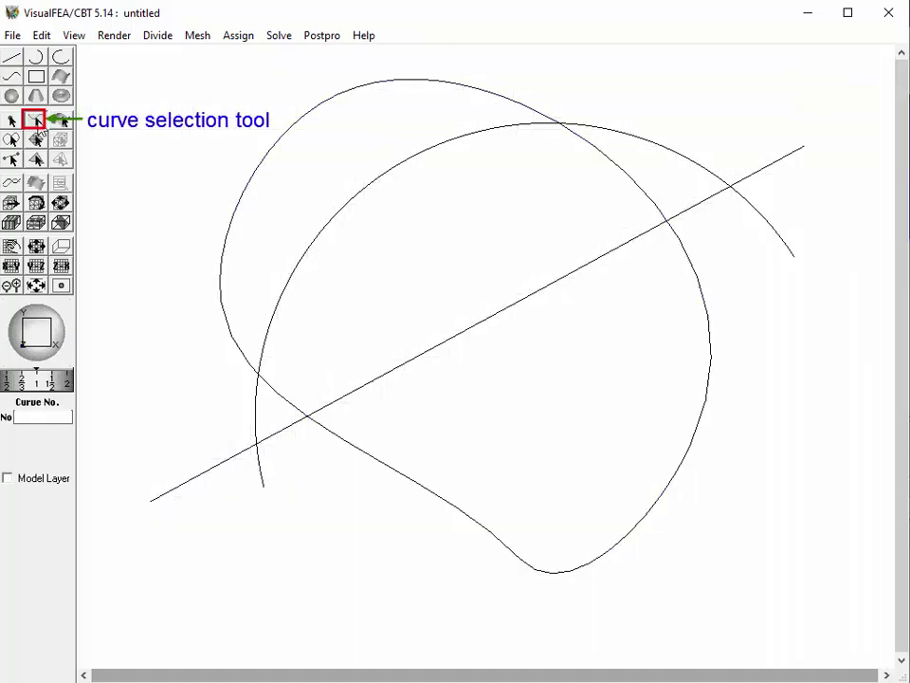
pyautogui.click(263, 174)
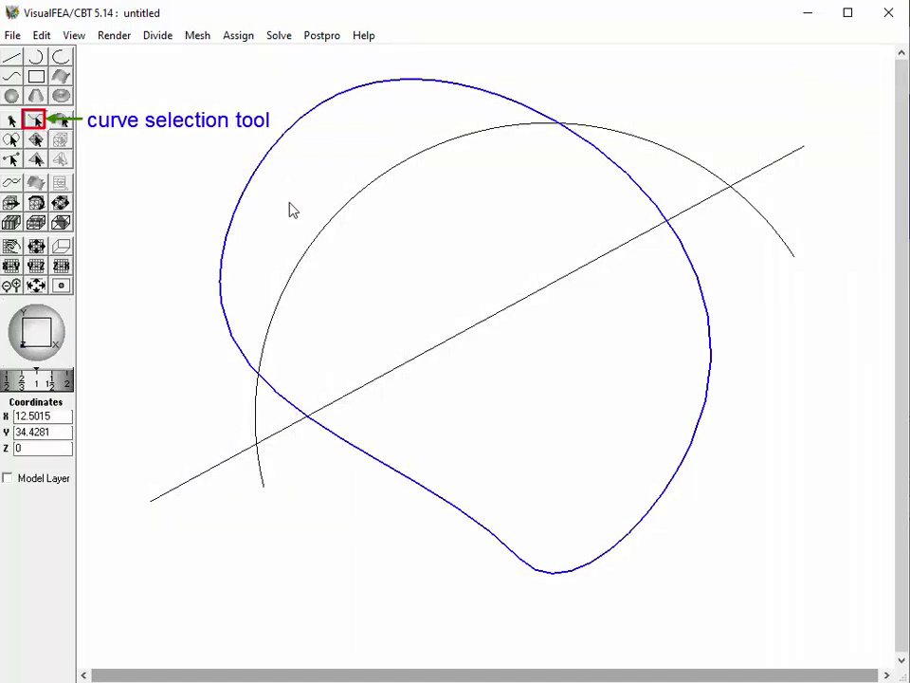
pyautogui.click(333, 231)
pyautogui.click(334, 226)
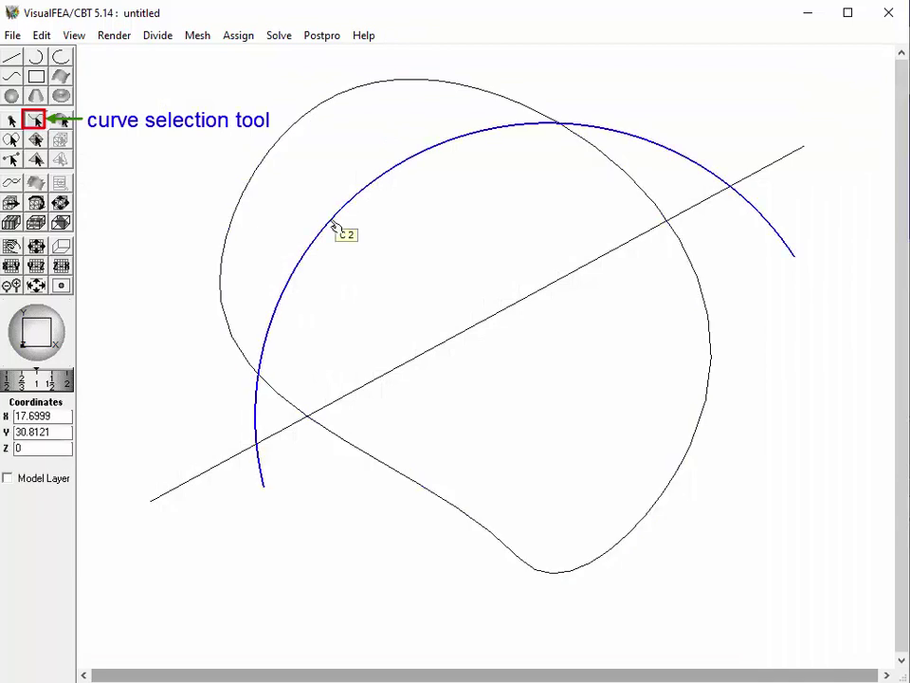
pyautogui.click(435, 353)
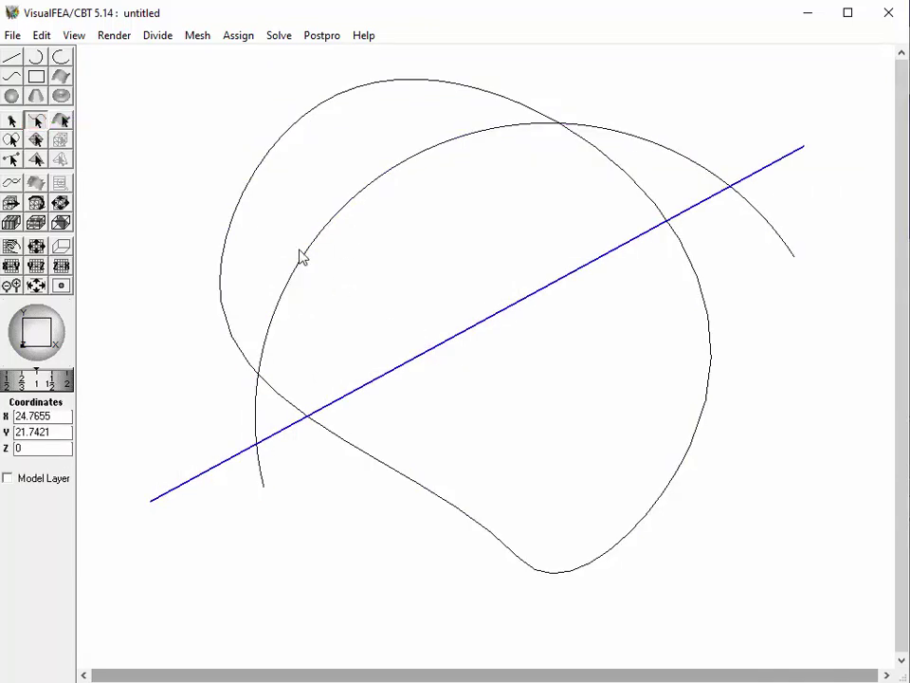
# Step: Start the Intersect command, try the Surface Mesh and Surface Primitive object types, and set the type back to Curve
pyautogui.click(42, 35)
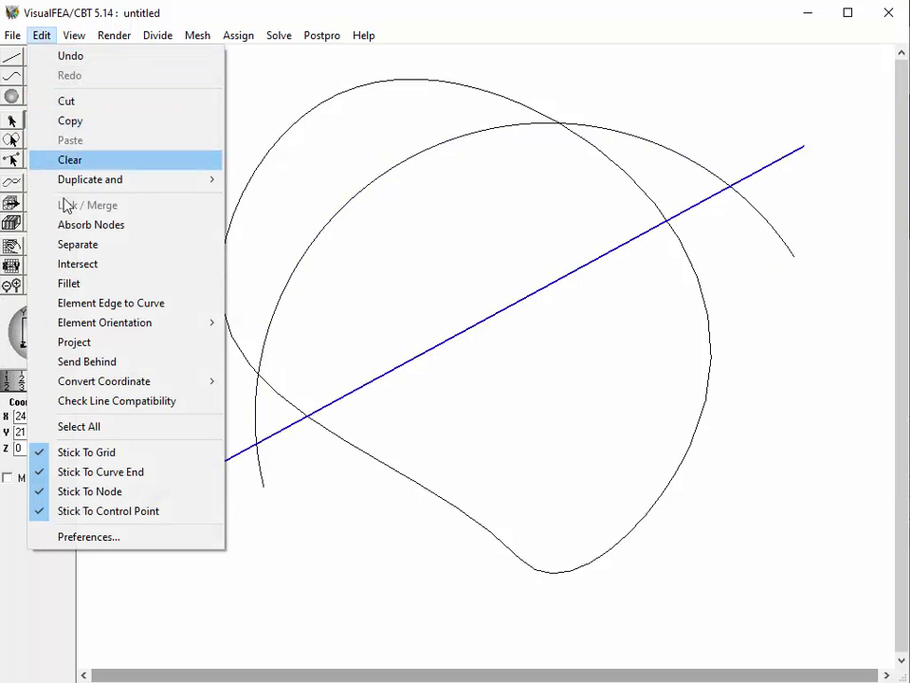
pyautogui.click(78, 264)
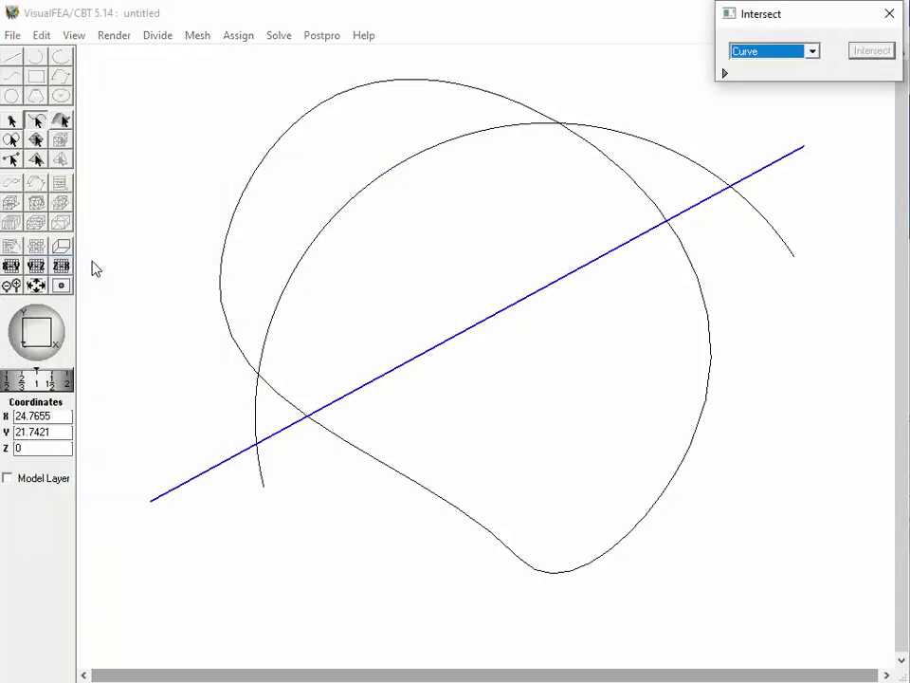
pyautogui.click(813, 54)
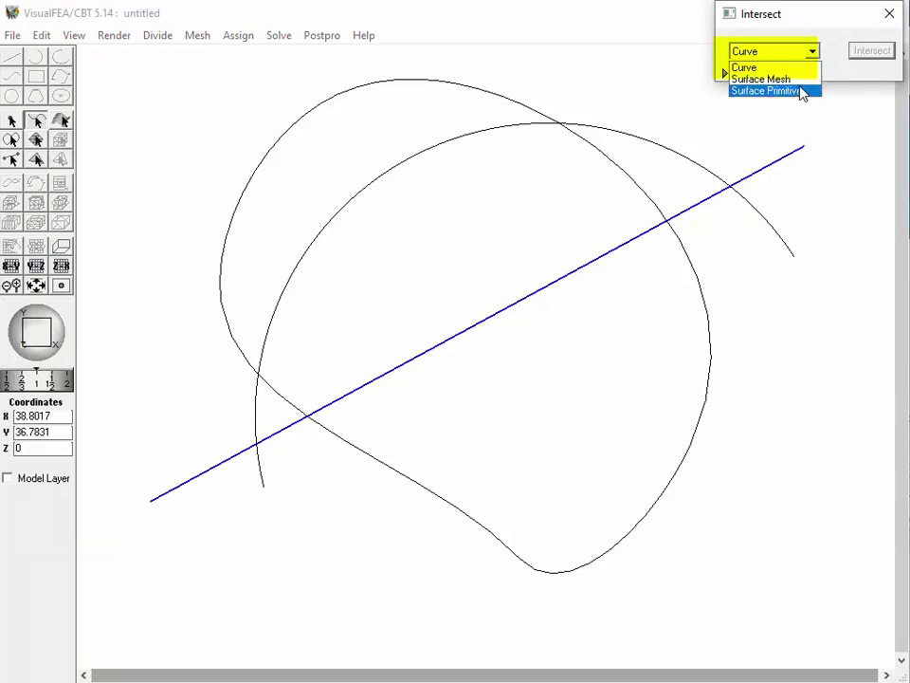
pyautogui.click(780, 80)
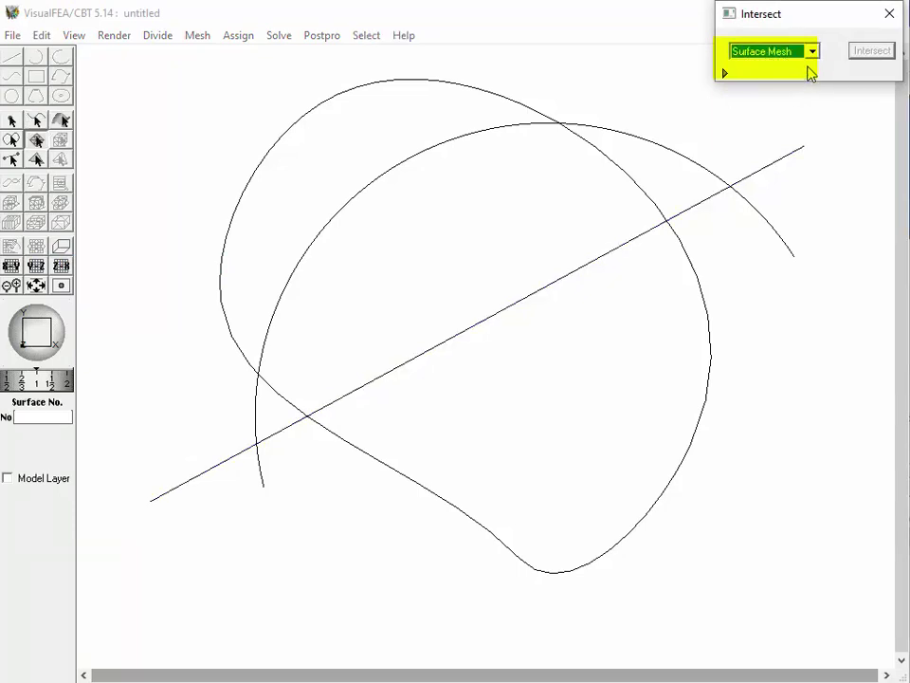
pyautogui.click(812, 54)
pyautogui.click(781, 90)
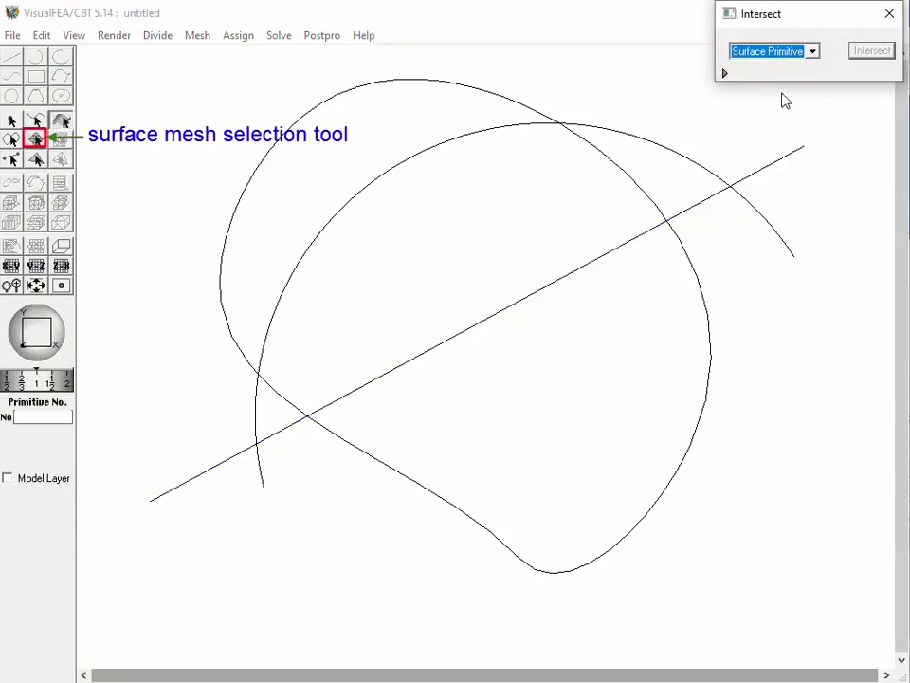
pyautogui.click(813, 53)
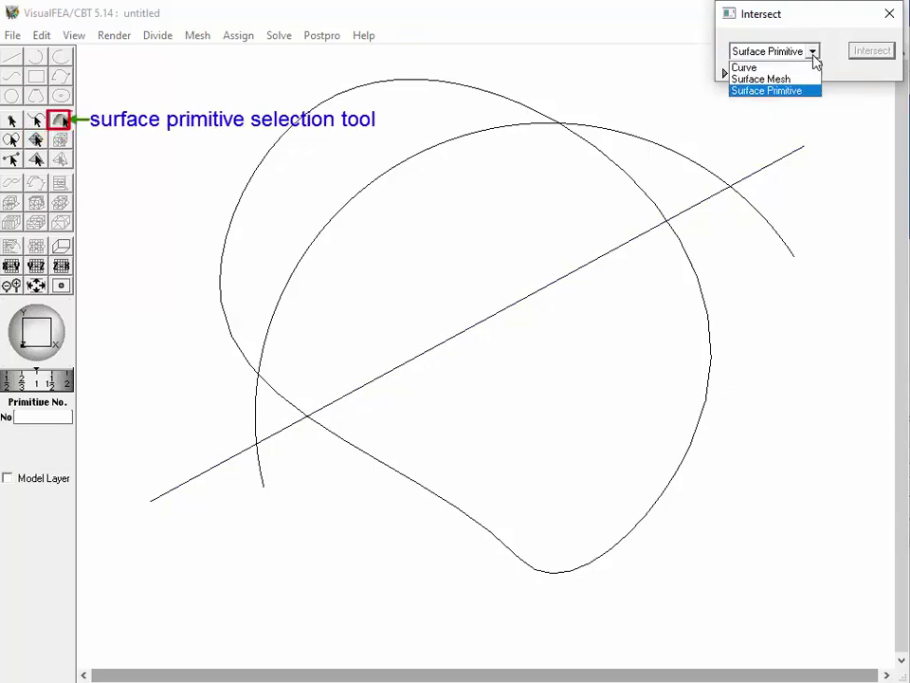
pyautogui.click(794, 65)
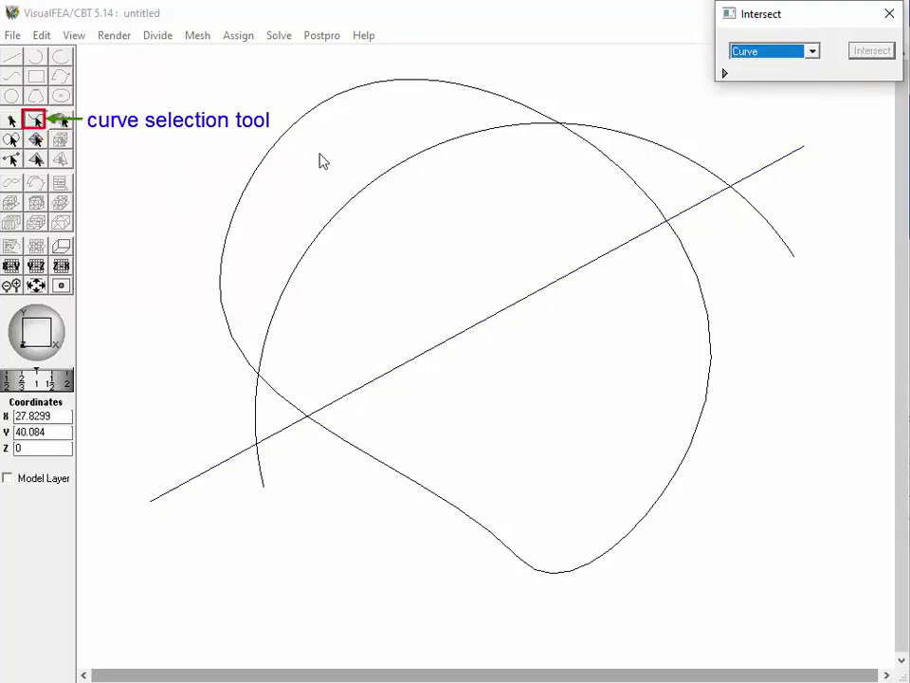
# Step: Intersect the line, arc and closed spline with one another and close the Intersect dialog
pyautogui.moveTo(93, 59); pyautogui.dragTo(825, 647)
pyautogui.click(874, 52)
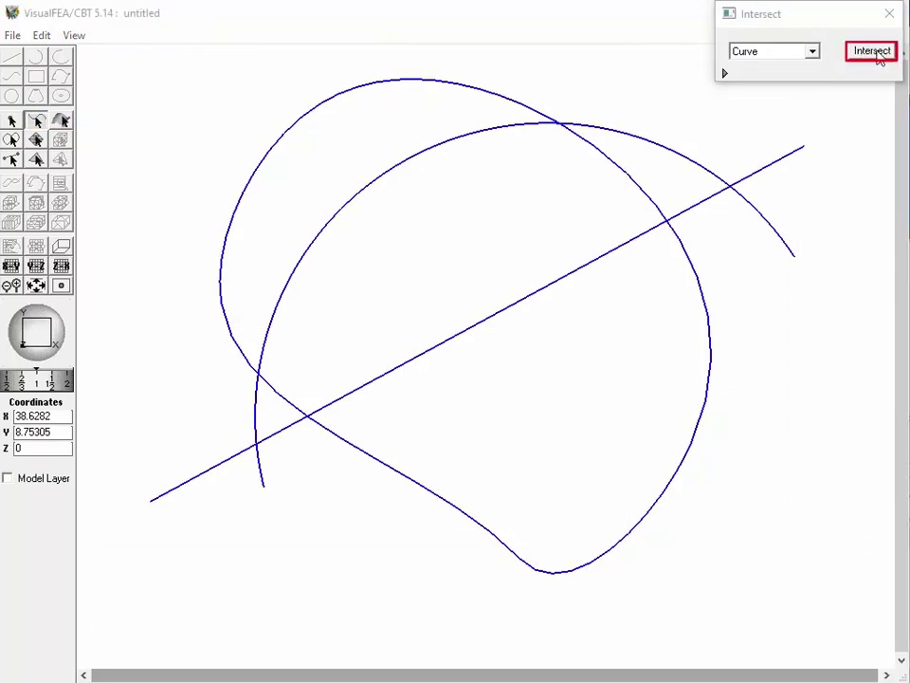
pyautogui.click(890, 15)
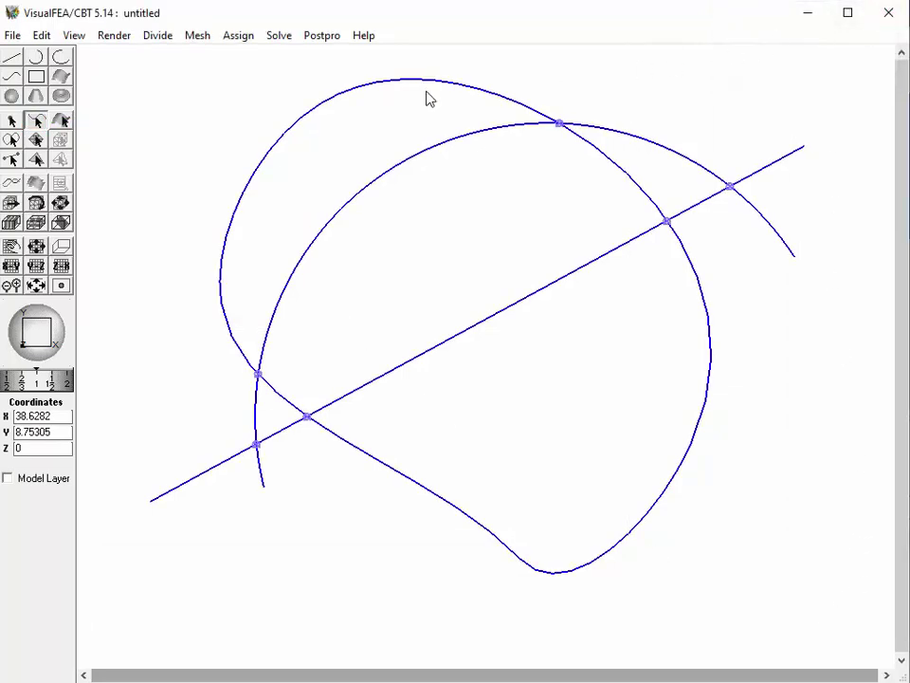
# Step: Clear the selection and pick the segments of the straight line one by one to examine how it is split
pyautogui.click(242, 131)
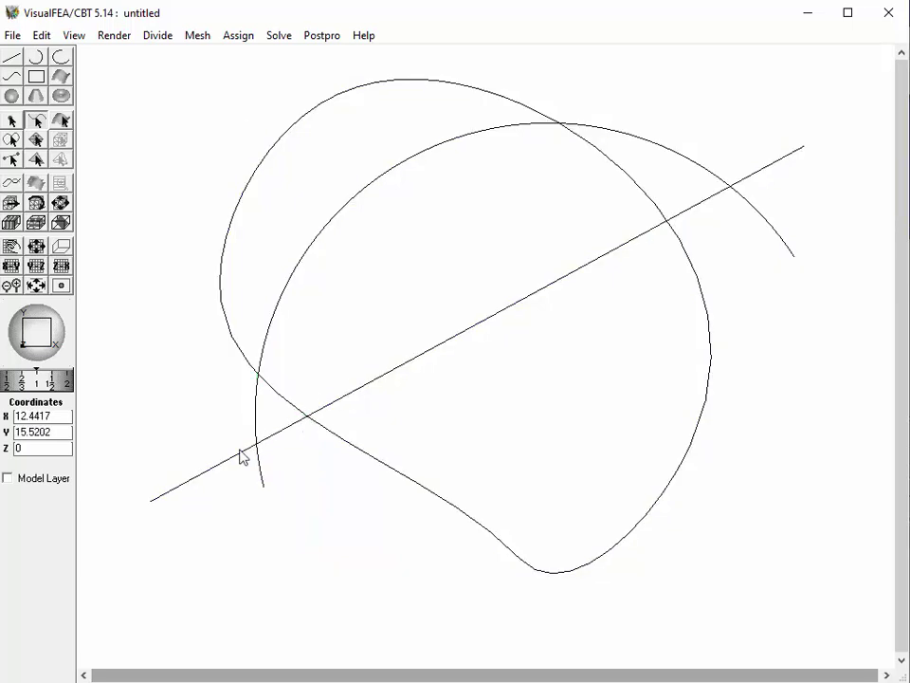
pyautogui.click(243, 452)
pyautogui.click(286, 434)
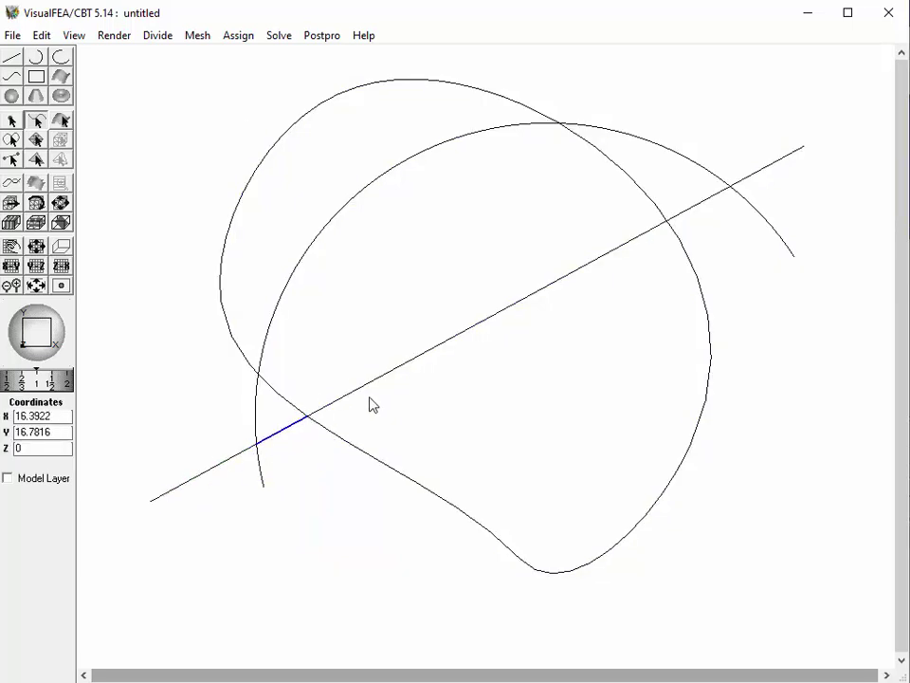
pyautogui.click(427, 354)
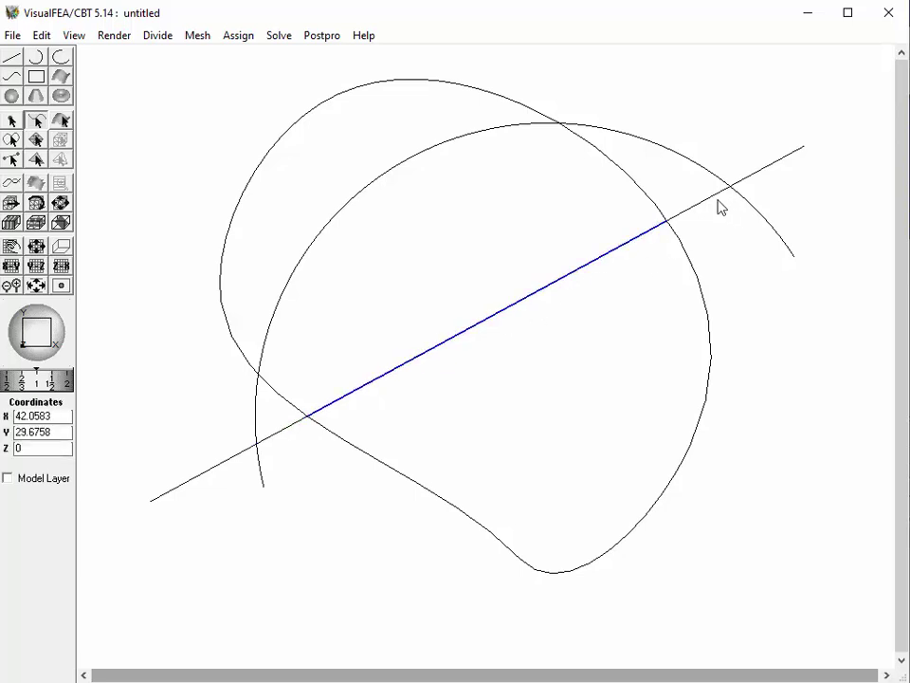
pyautogui.click(717, 196)
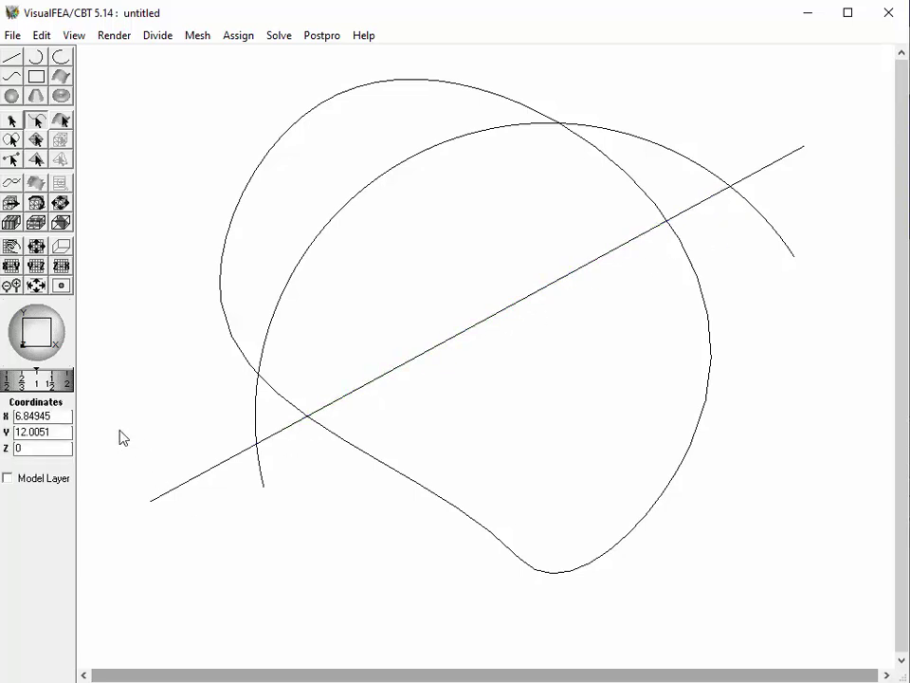
# Step: Delete the loose end segments of the line and arc beyond their two mutual intersection points
pyautogui.moveTo(117, 429); pyautogui.dragTo(284, 549)
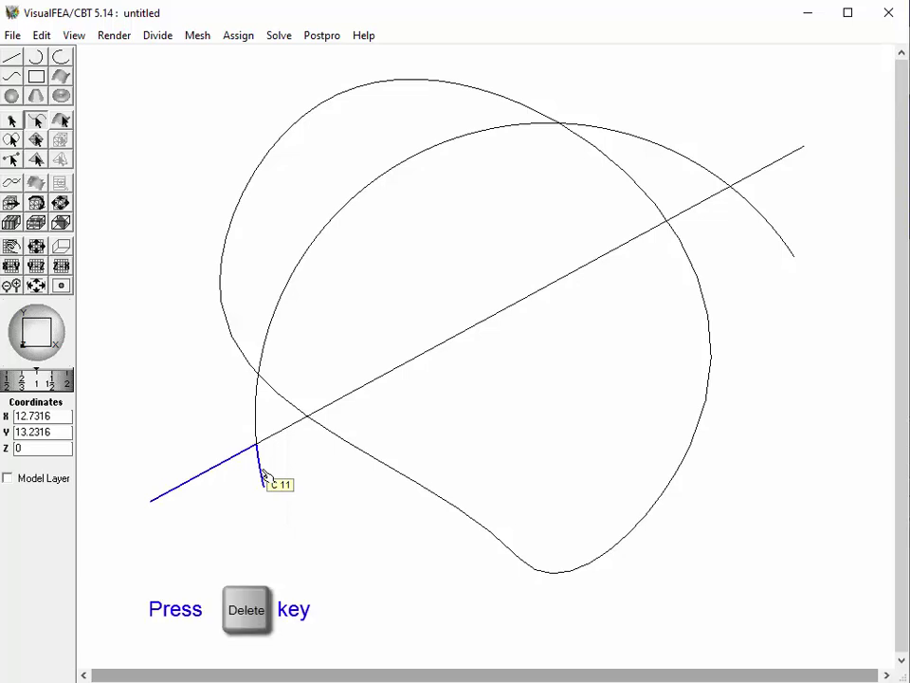
pyautogui.press('Delete')
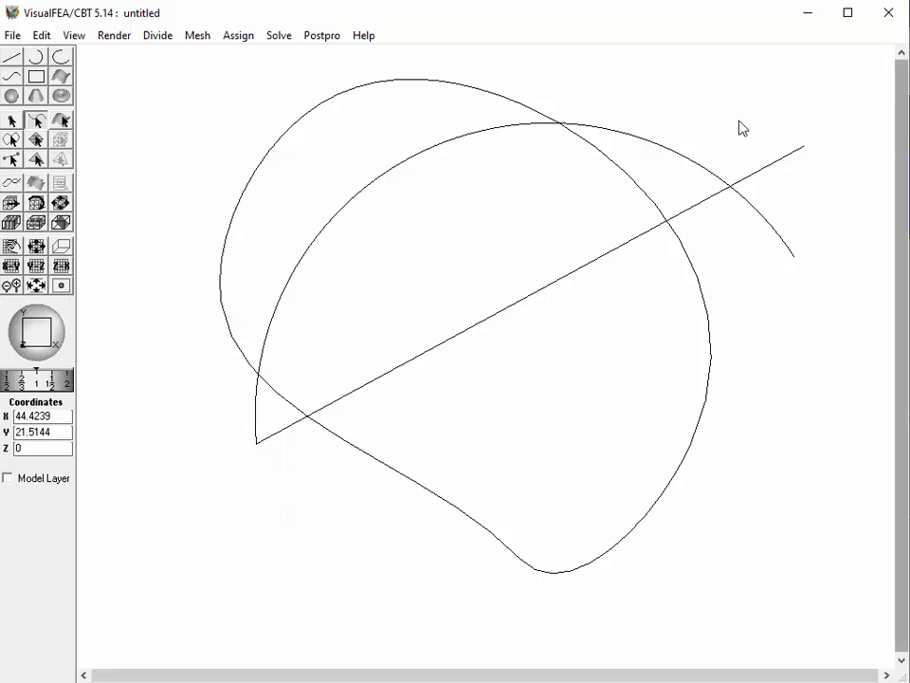
pyautogui.moveTo(713, 122); pyautogui.dragTo(853, 277)
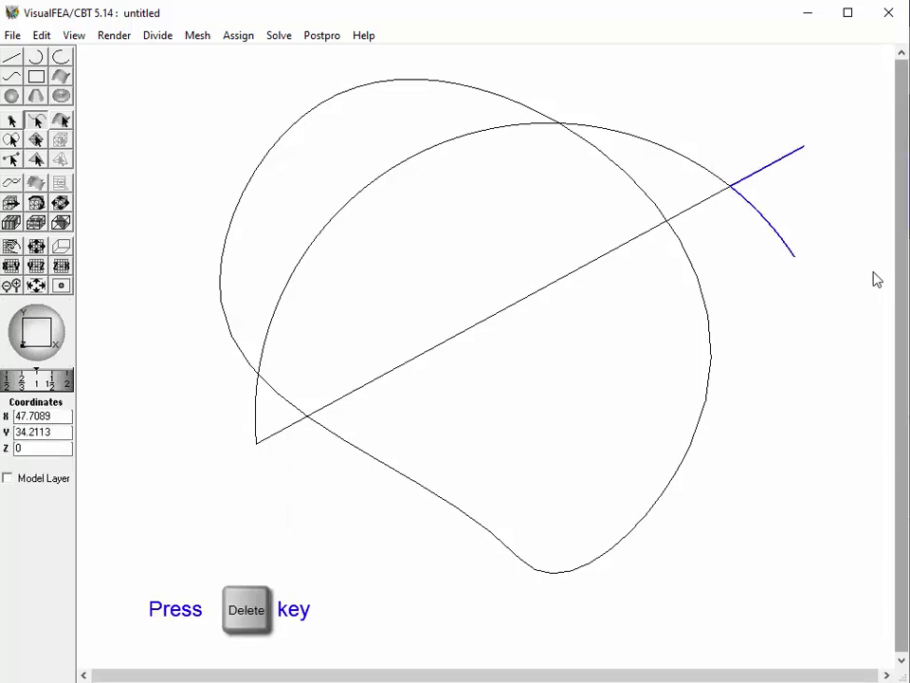
pyautogui.press('Delete')
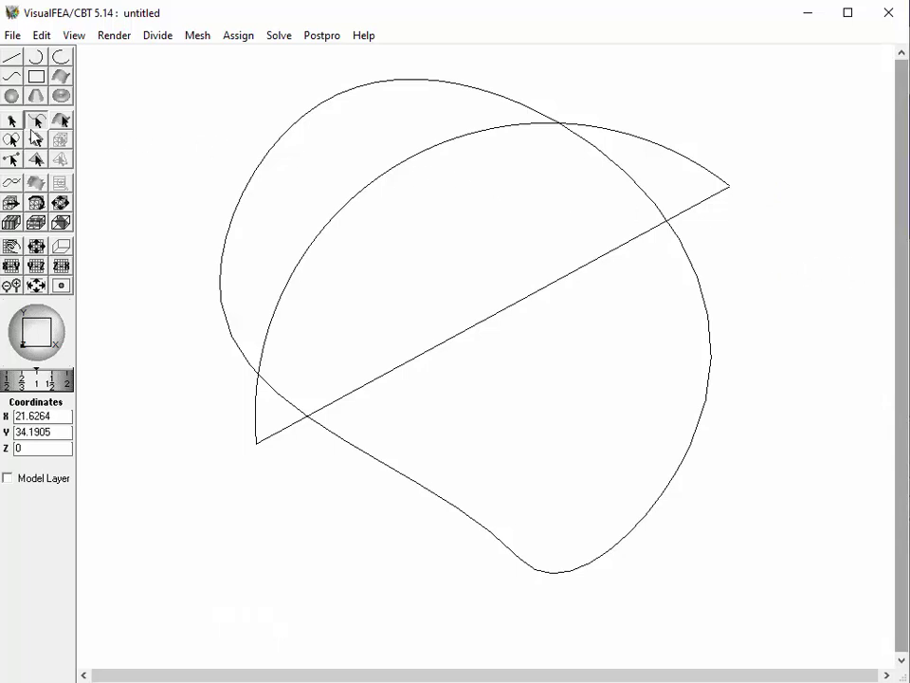
# Step: Select all the remaining curves and delete them to empty the drawing
pyautogui.click(11, 140)
pyautogui.click(275, 197)
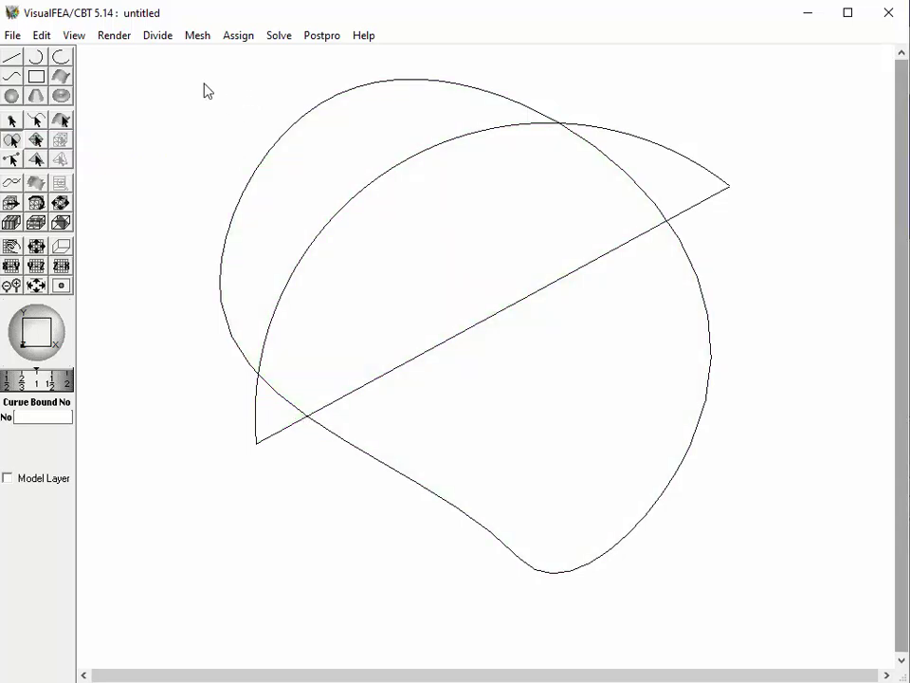
pyautogui.click(36, 120)
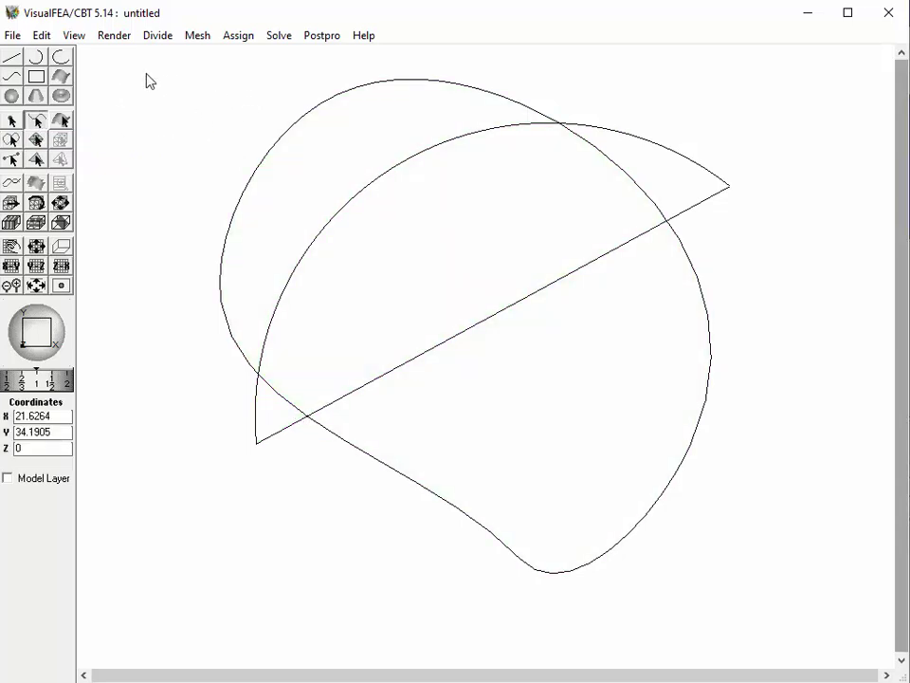
pyautogui.moveTo(139, 67); pyautogui.dragTo(835, 632)
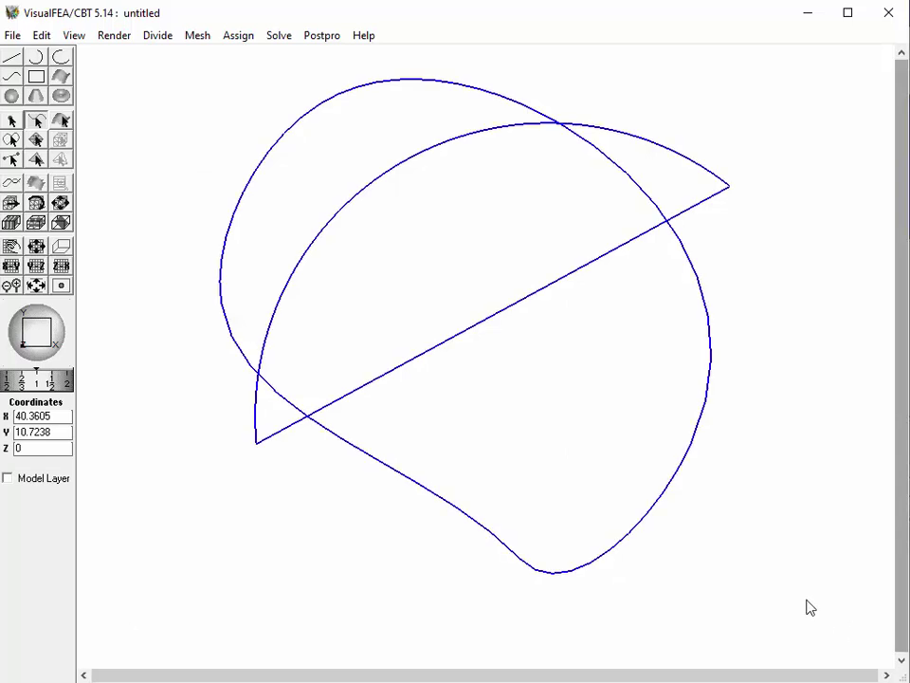
pyautogui.press('Delete')
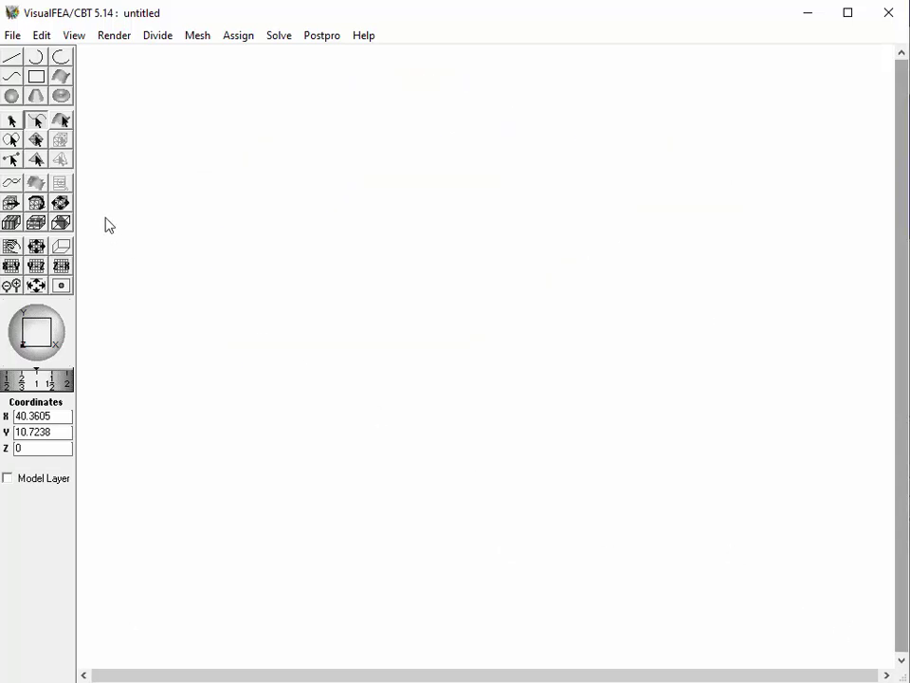
# Step: Draw an upper semicircular arc centred at (20, 20) from (10, 20) to (30, 20)
pyautogui.click(36, 57)
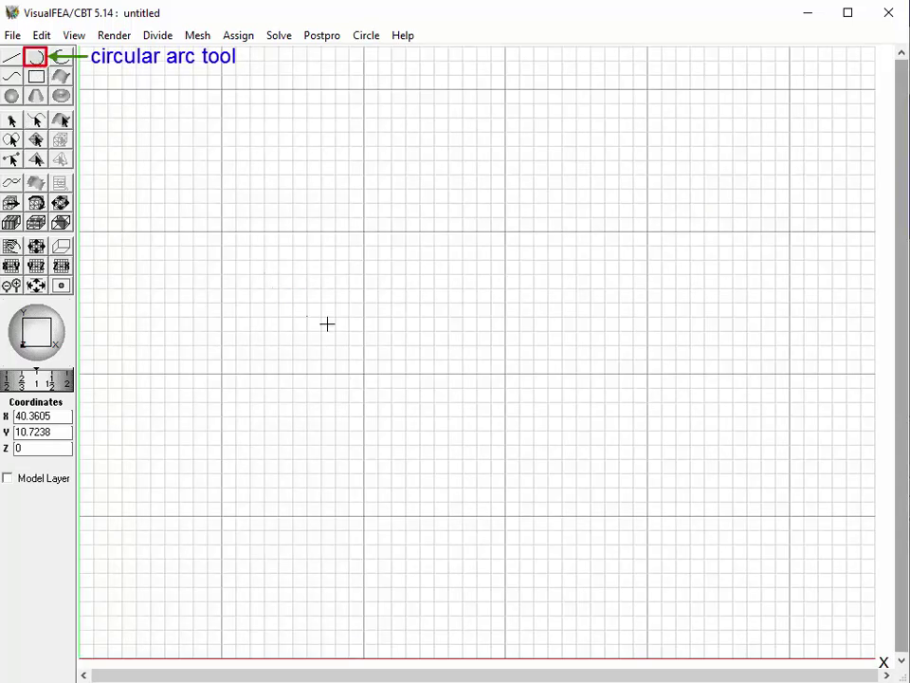
pyautogui.click(363, 374)
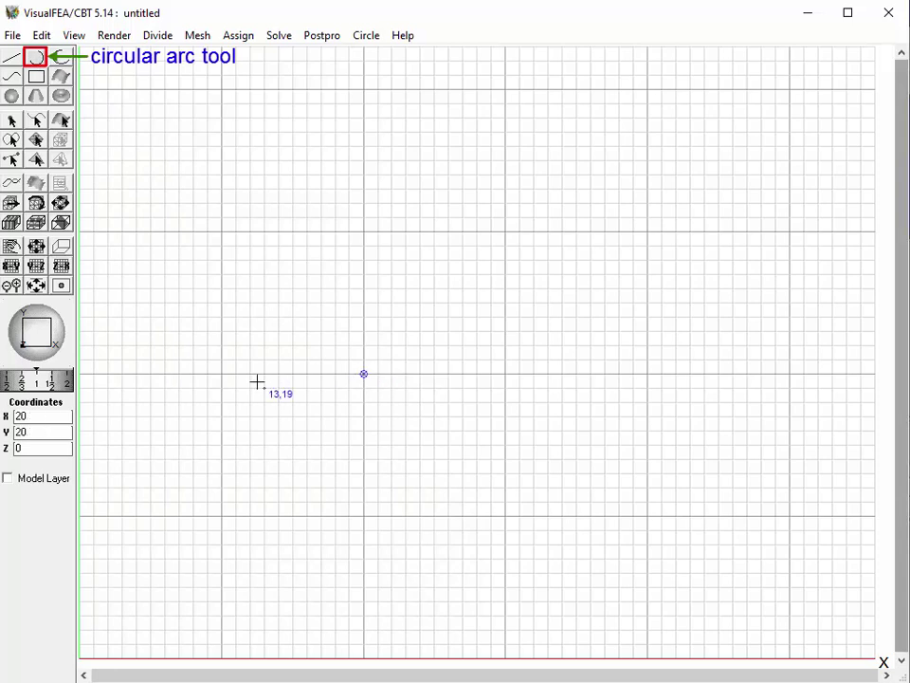
pyautogui.click(221, 373)
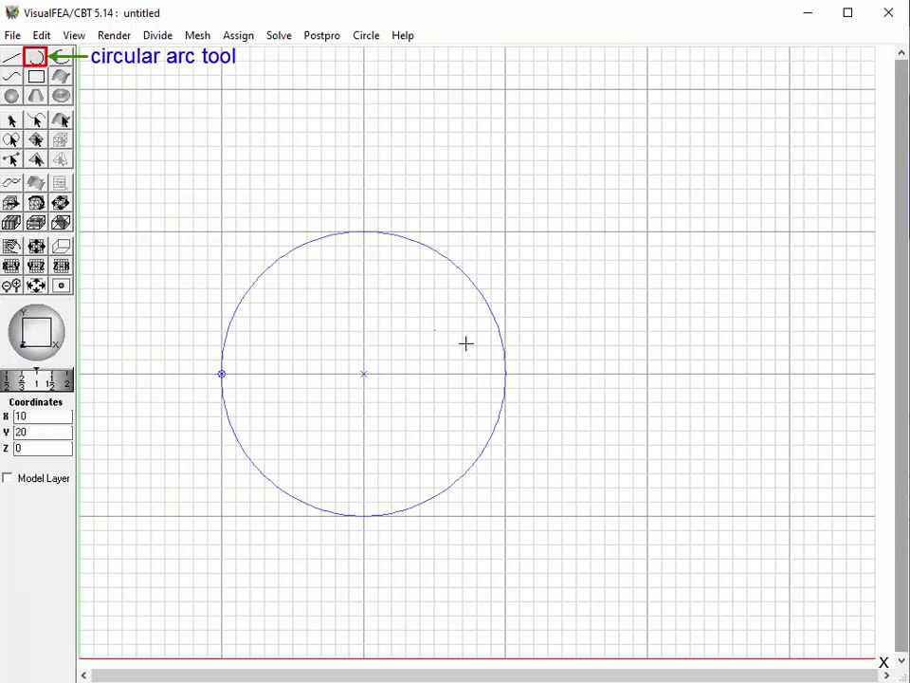
pyautogui.click(505, 375)
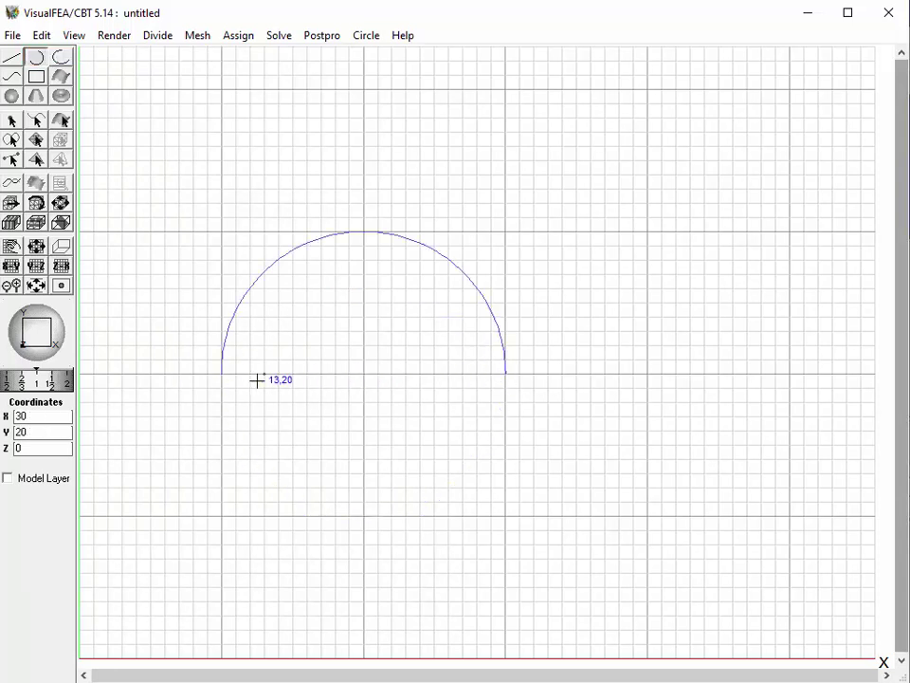
# Step: Draw a circular arc centred at (10, 20) from (30, 20) down towards (25, 7)
pyautogui.click(221, 374)
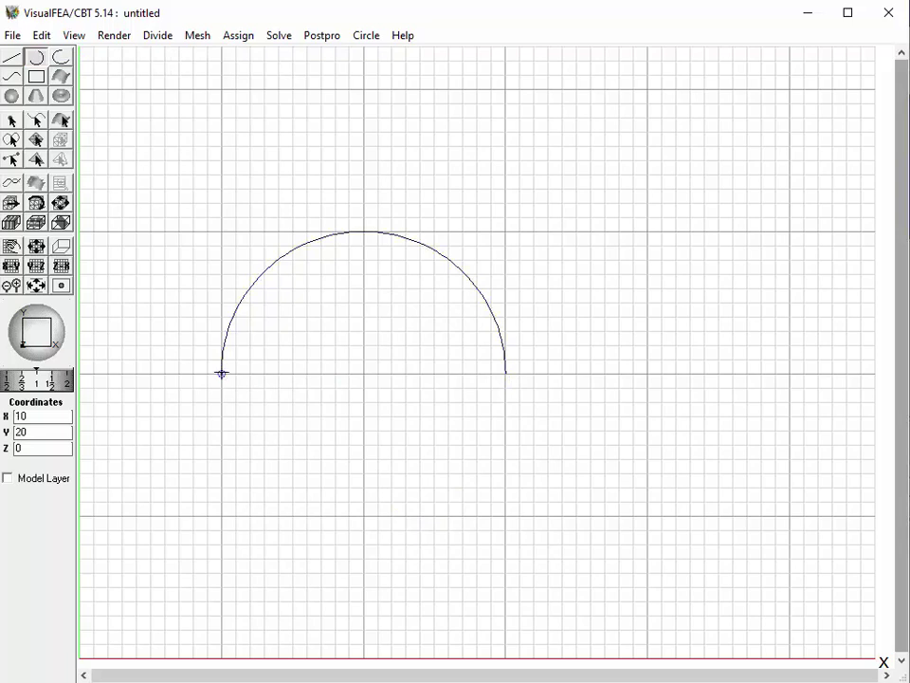
pyautogui.click(505, 373)
pyautogui.click(437, 556)
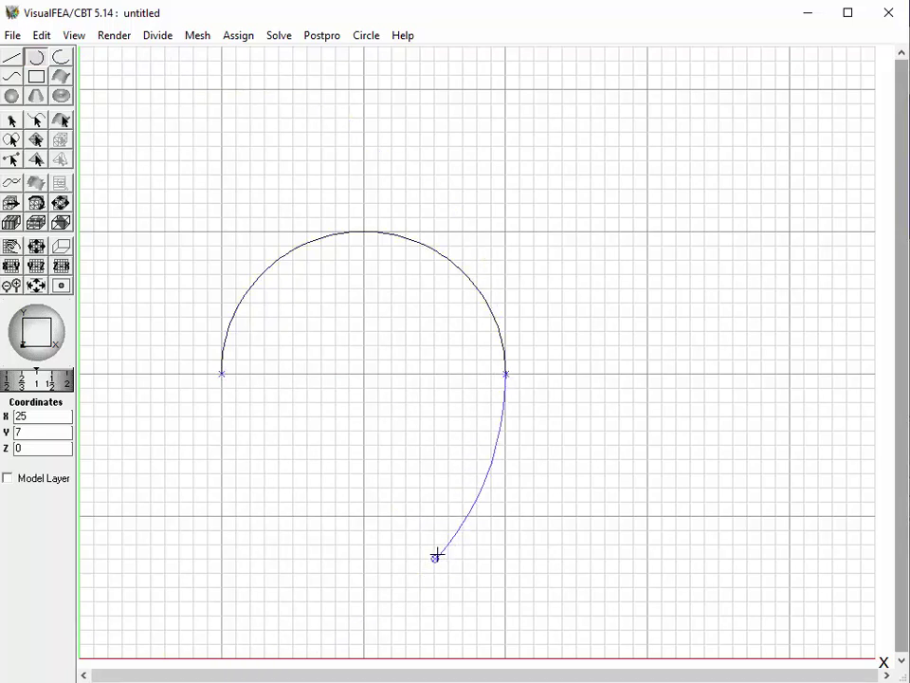
# Step: Draw a circular arc centred at (30, 20) from (10, 20) down to about (15, 7)
pyautogui.click(505, 374)
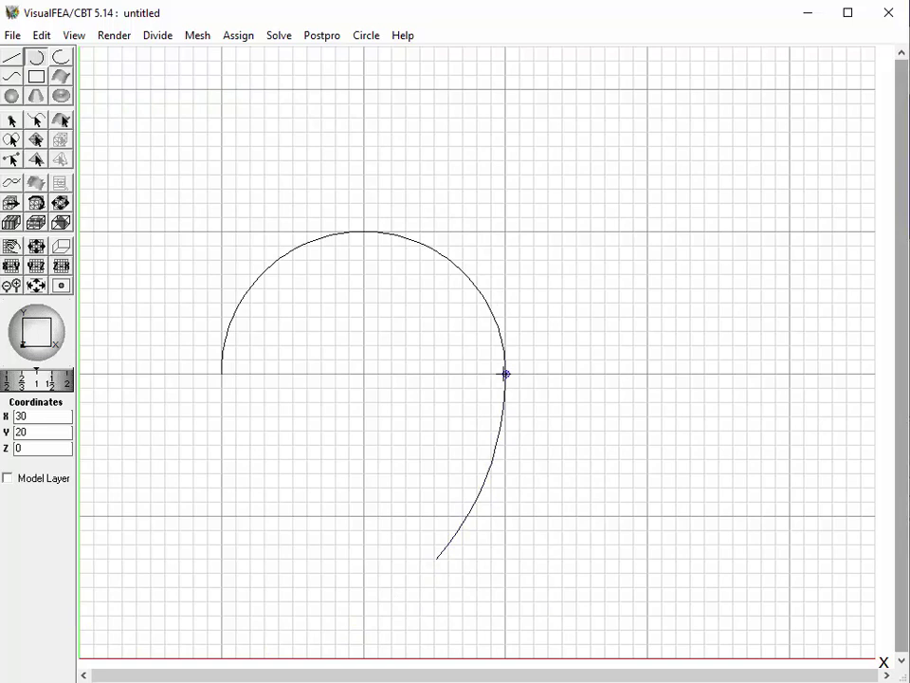
pyautogui.click(222, 374)
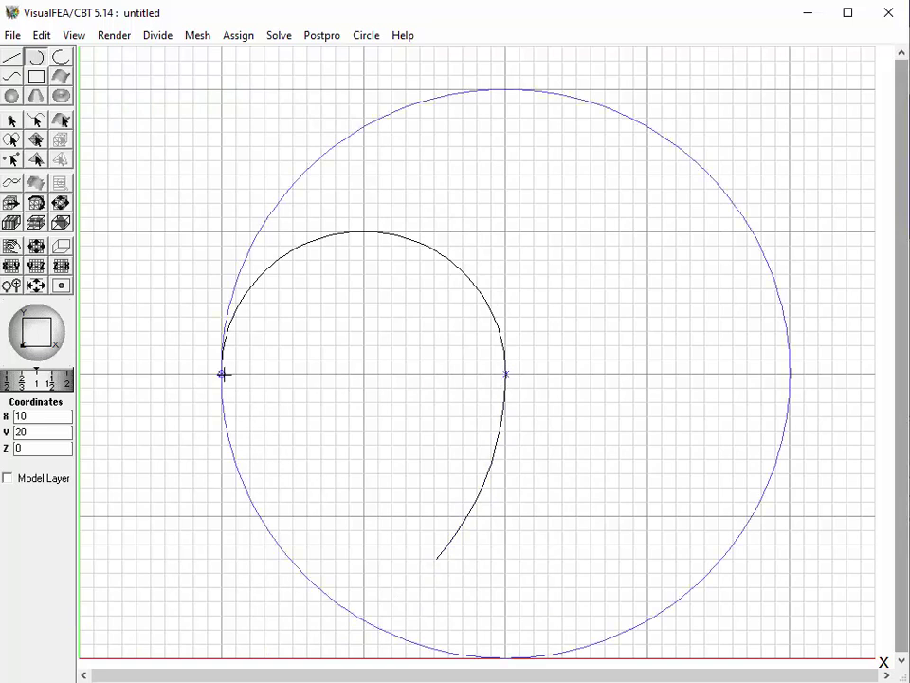
pyautogui.click(289, 557)
# Step: Draw a lower circular arc centred at (20, 30) from (4, 18) round towards (36, 18), crossing both side arcs
pyautogui.click(364, 231)
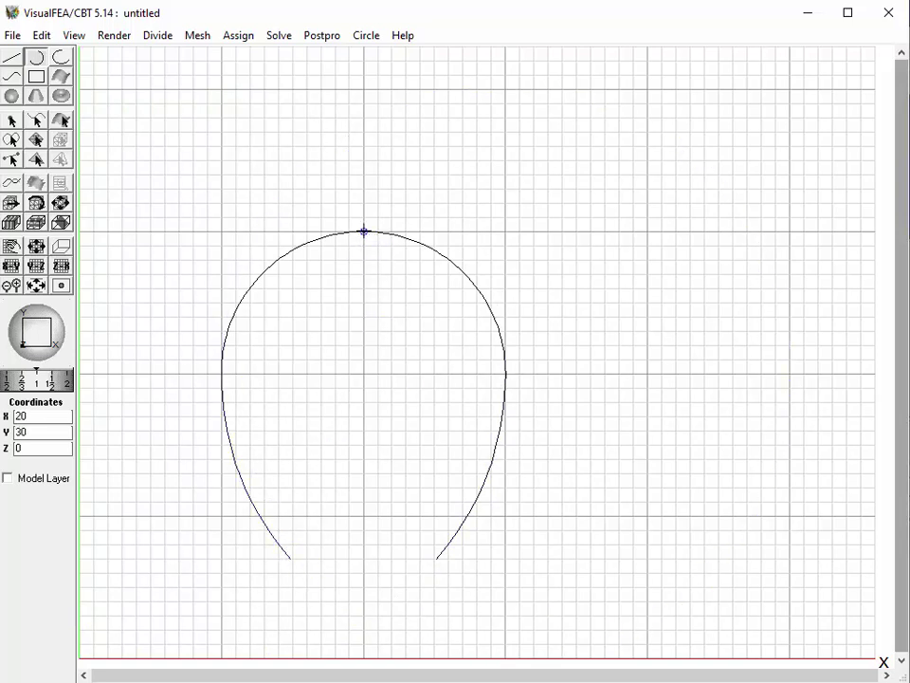
pyautogui.click(136, 402)
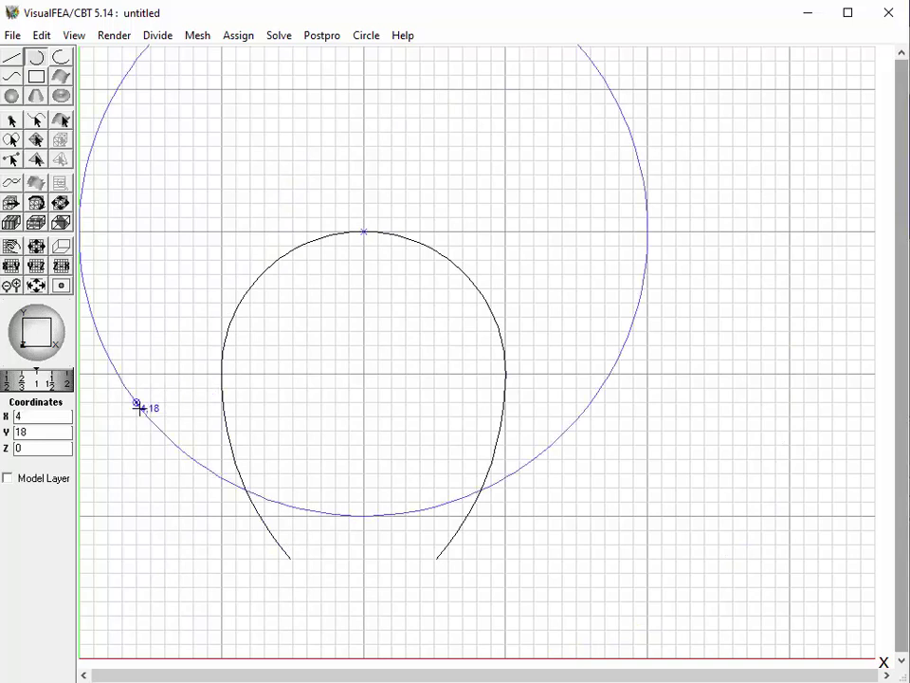
pyautogui.click(578, 417)
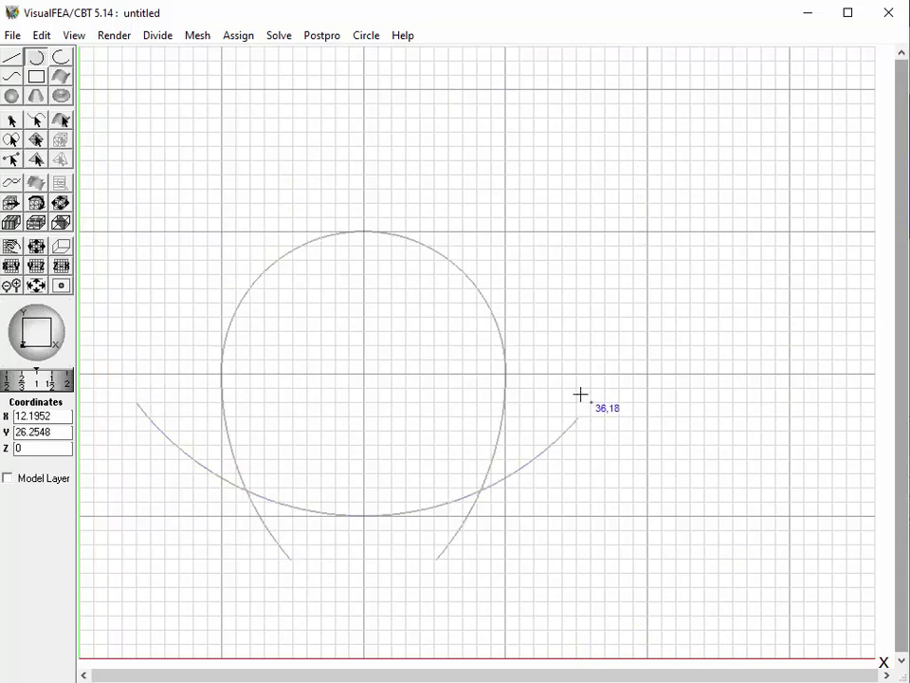
# Step: Intersect the two side arcs with the lower arc, splitting them at their crossing points
pyautogui.click(41, 35)
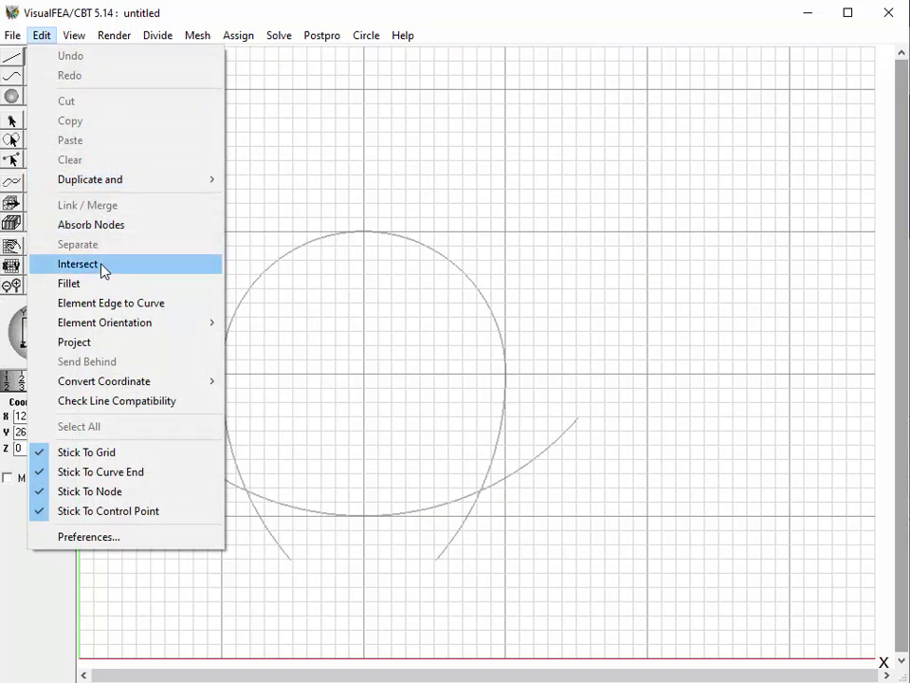
pyautogui.click(104, 271)
pyautogui.moveTo(97, 324); pyautogui.dragTo(627, 629)
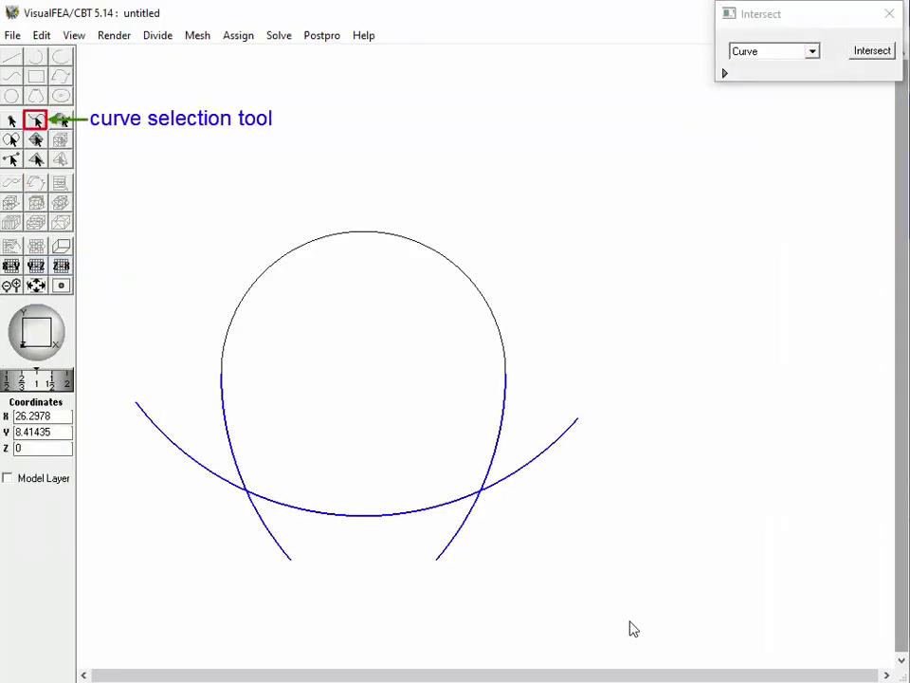
pyautogui.click(866, 53)
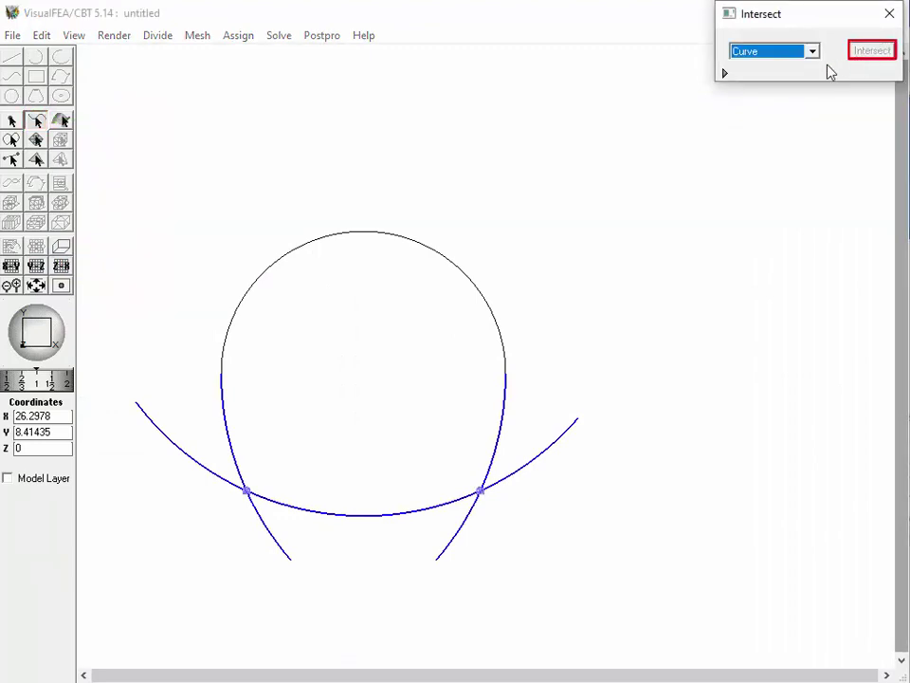
# Step: Delete the four loose arc segments beyond the two lower crossing points and leave the Intersect command
pyautogui.click(622, 374)
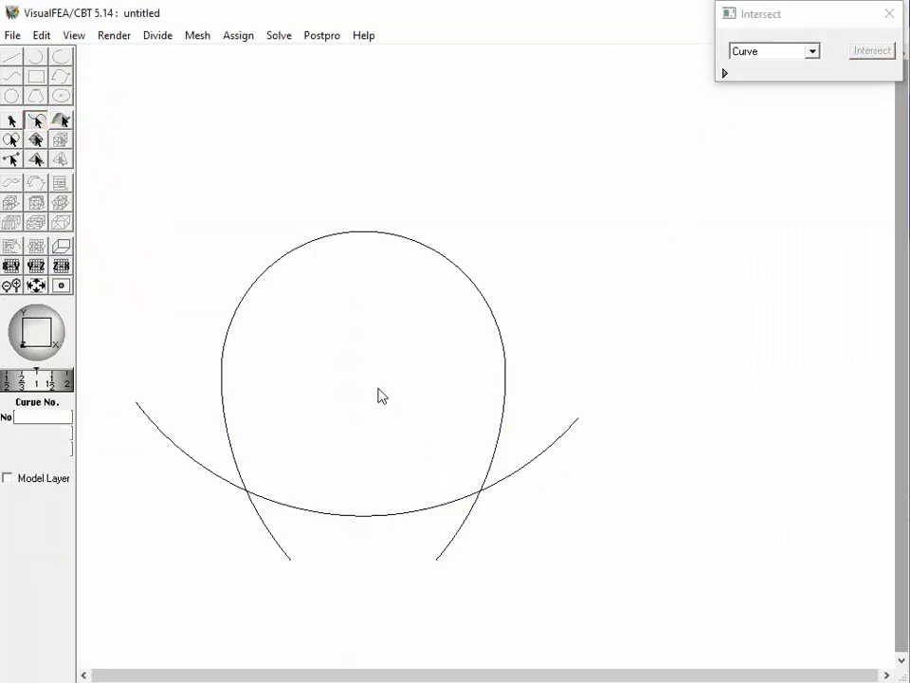
pyautogui.moveTo(378, 388); pyautogui.dragTo(675, 596)
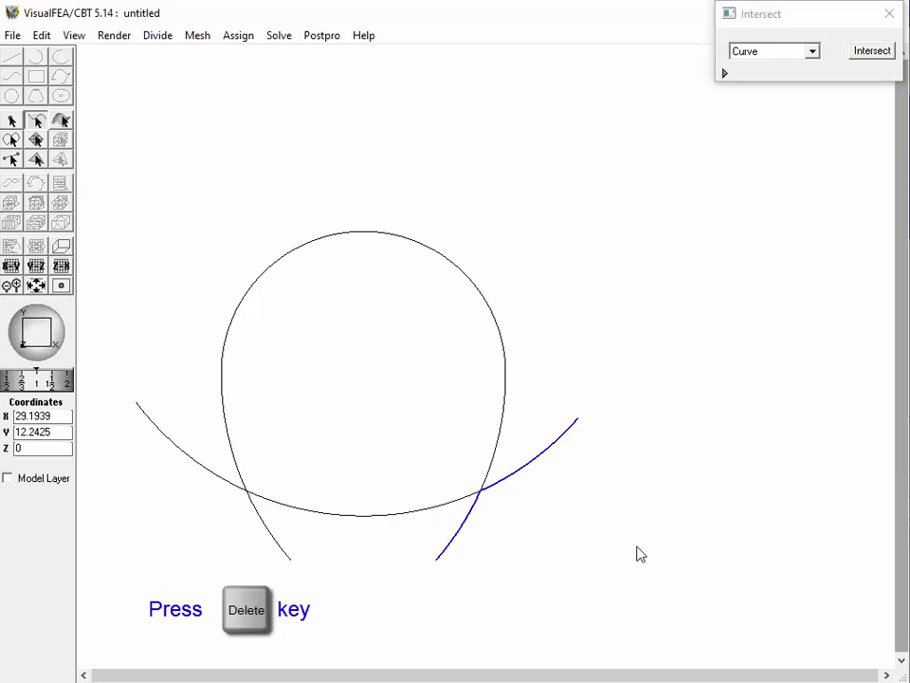
pyautogui.press('Delete')
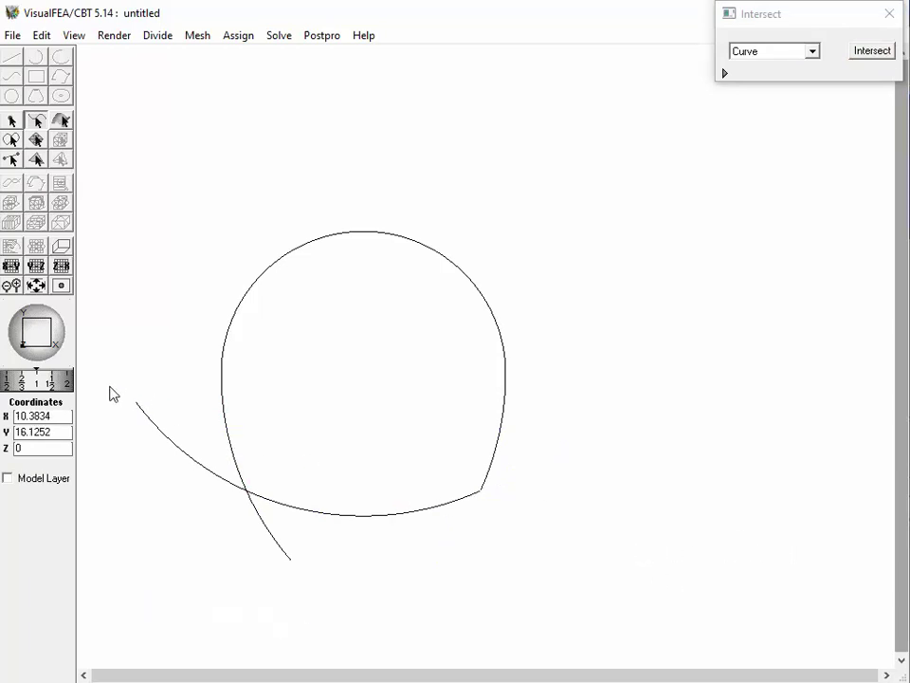
pyautogui.moveTo(110, 393); pyautogui.dragTo(398, 605)
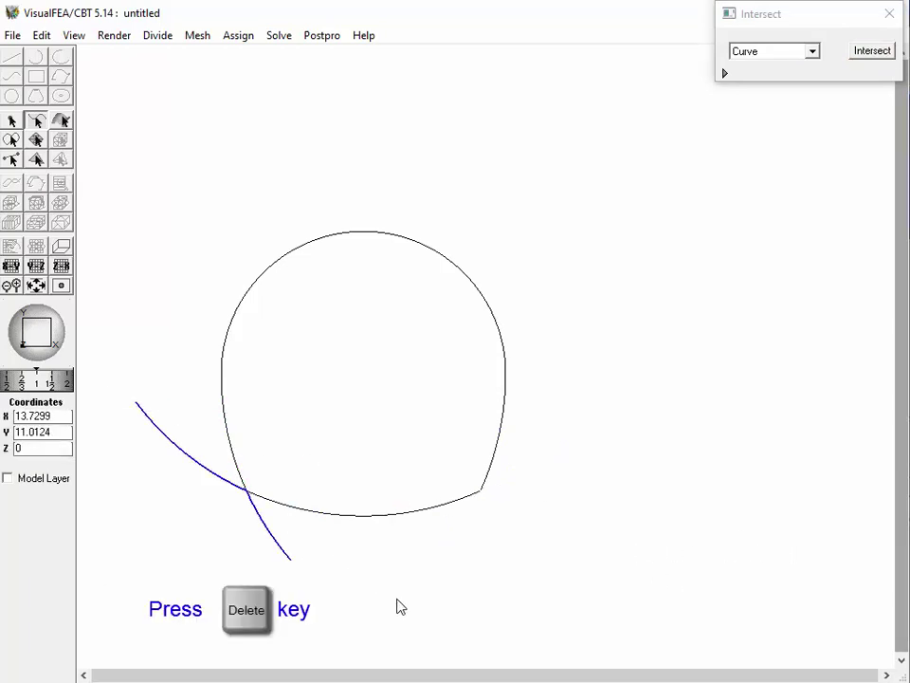
pyautogui.press('Delete')
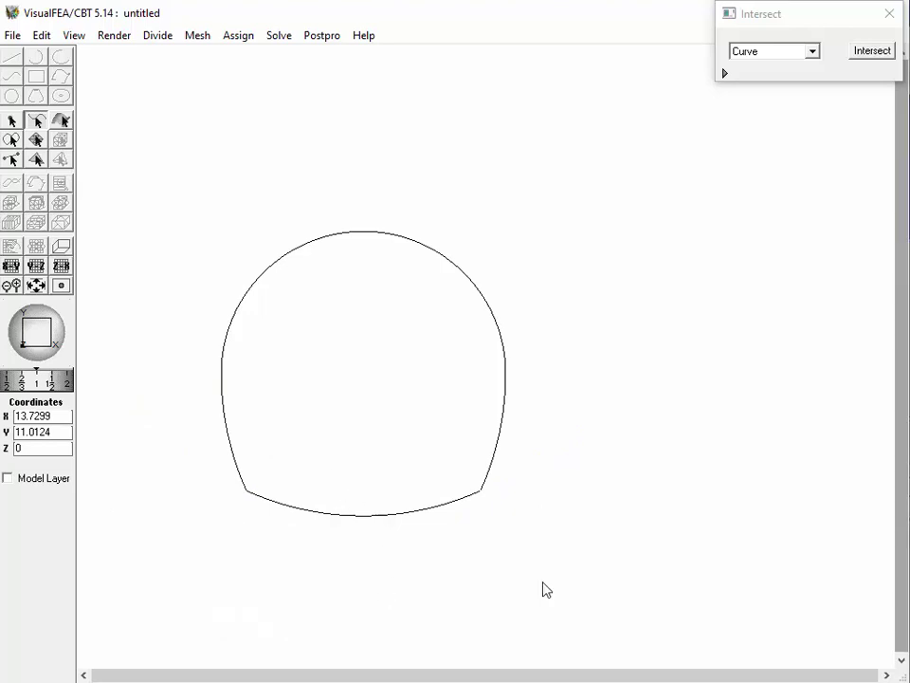
pyautogui.press('Escape')
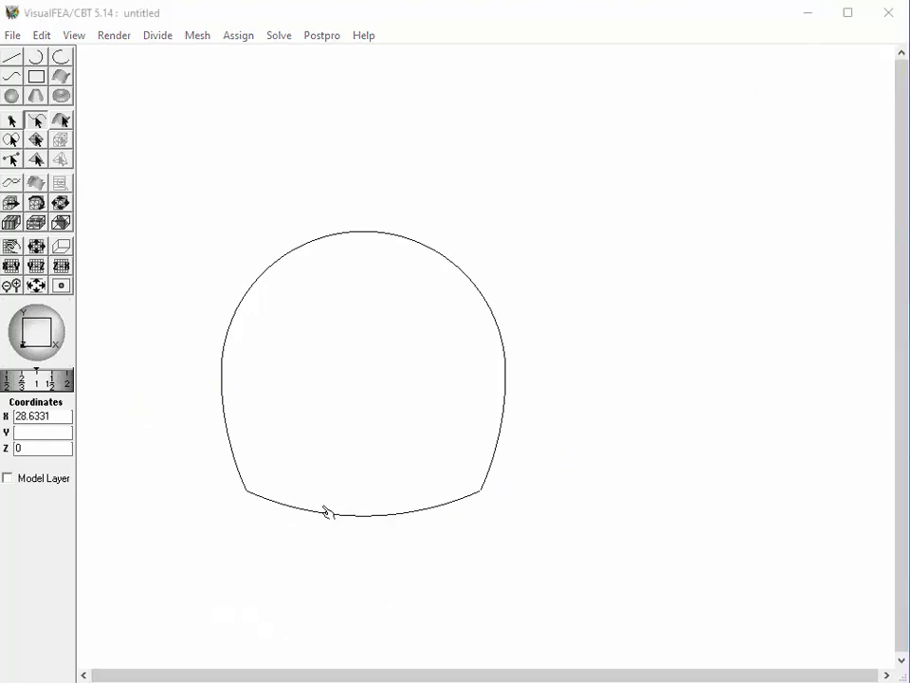
# Step: Check the closed region bounded by the trimmed arcs with the region selection tool
pyautogui.click(11, 141)
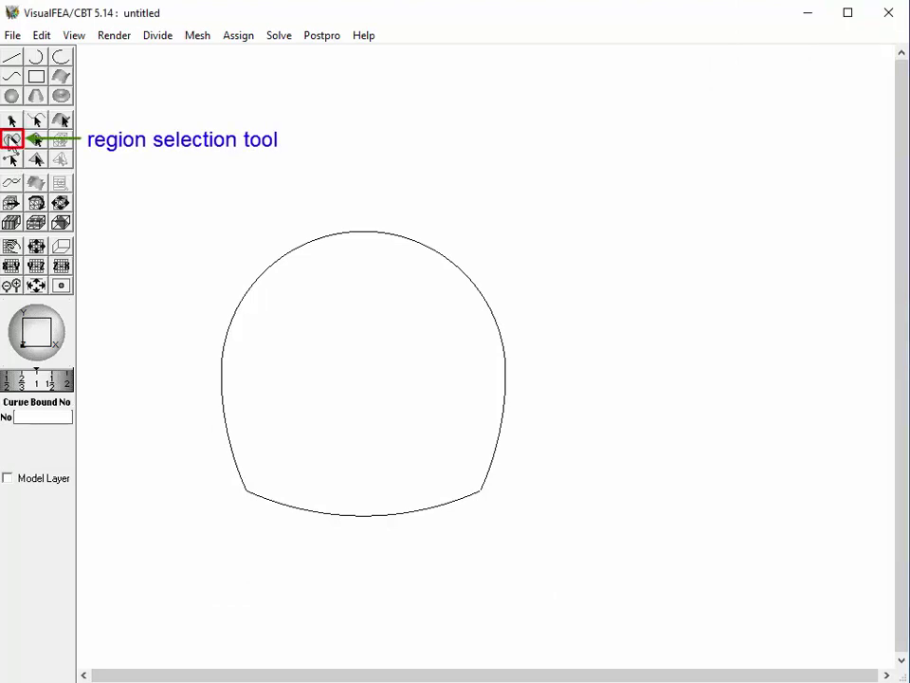
pyautogui.click(396, 343)
pyautogui.rightClick(383, 363)
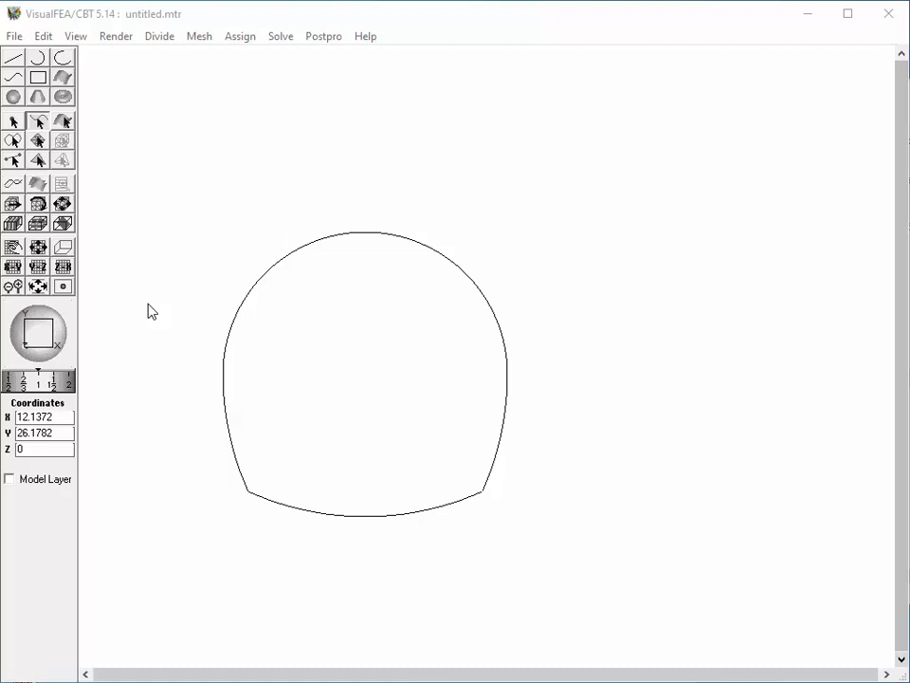
# Step: Divide all curves of the closed outline into 30 divisions, applied as a whole
pyautogui.moveTo(179, 197); pyautogui.dragTo(573, 487)
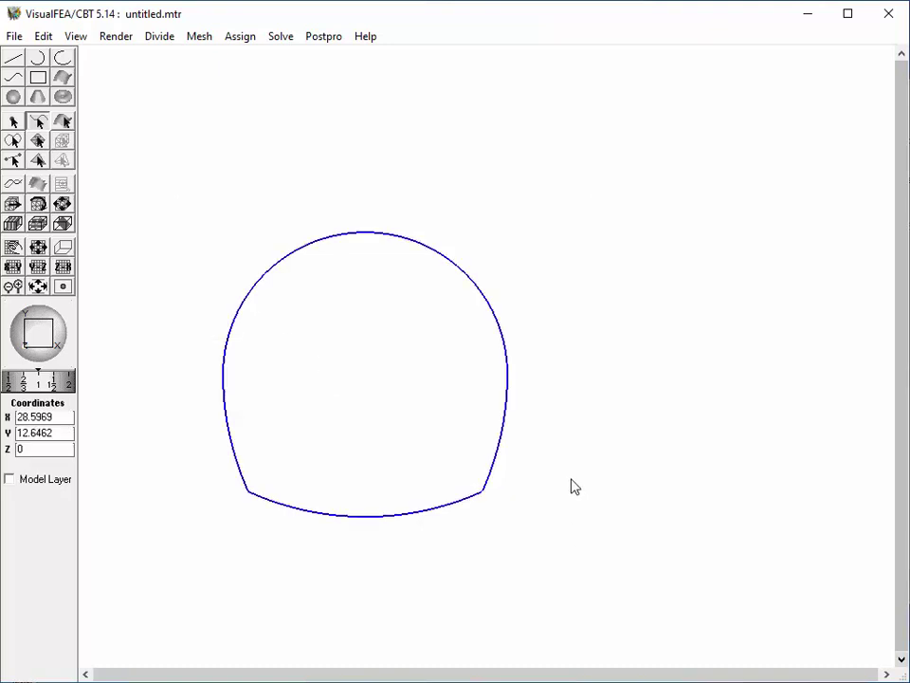
pyautogui.click(159, 36)
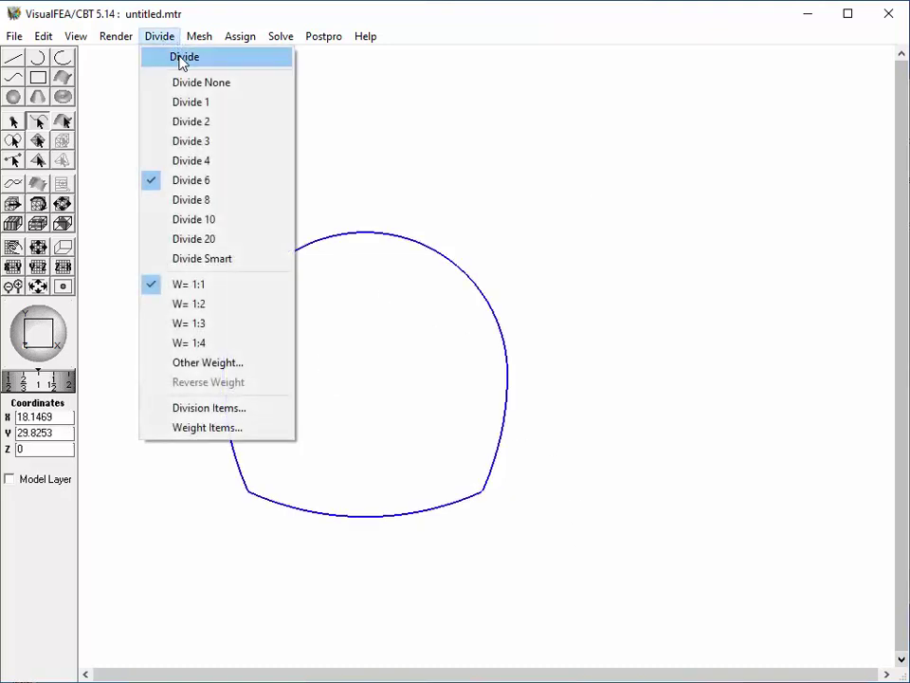
pyautogui.click(181, 58)
pyautogui.moveTo(120, 486); pyautogui.dragTo(150, 488)
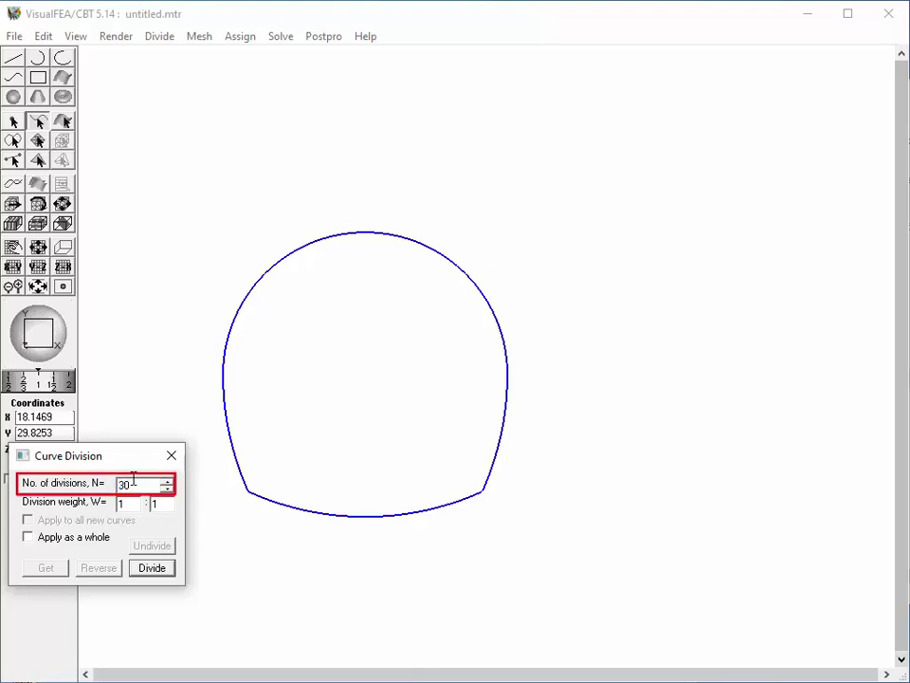
pyautogui.click(28, 537)
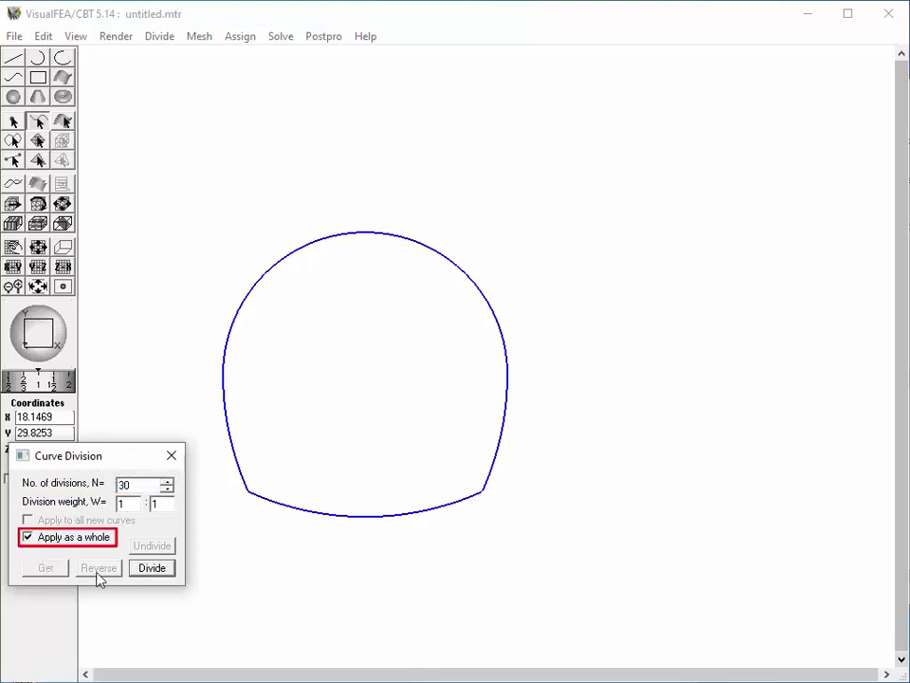
pyautogui.click(150, 568)
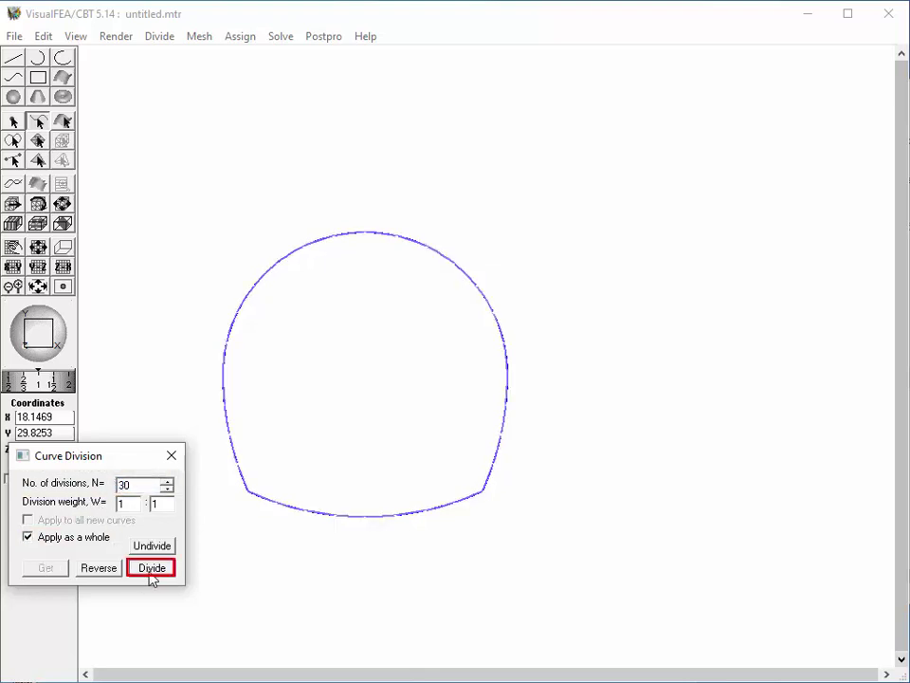
pyautogui.click(172, 456)
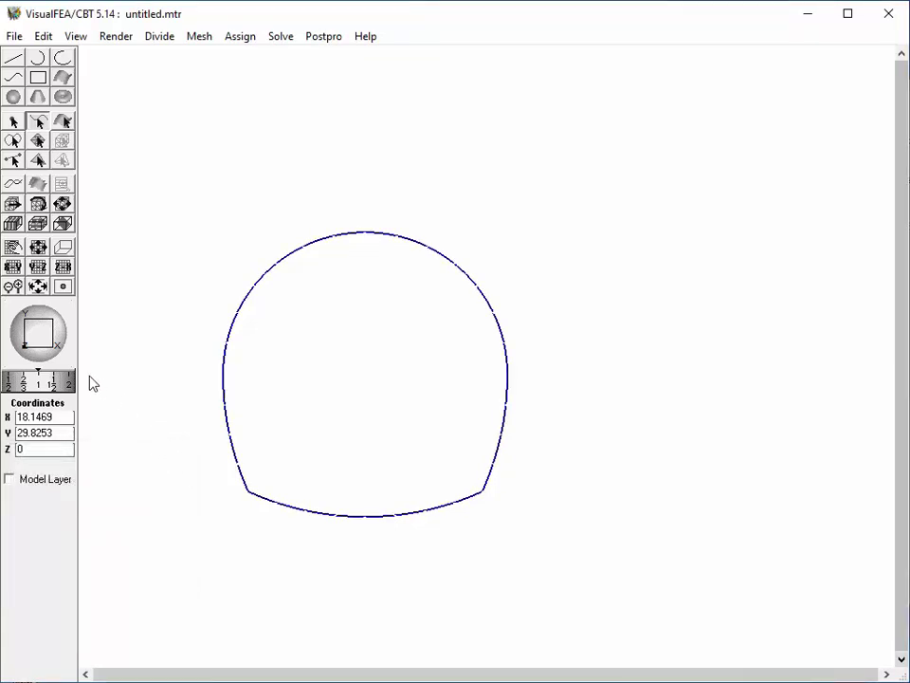
# Step: Extrude the closed outline into a surface mesh along Z with height 60 and the Union Jack triangle arrangement
pyautogui.click(54, 333)
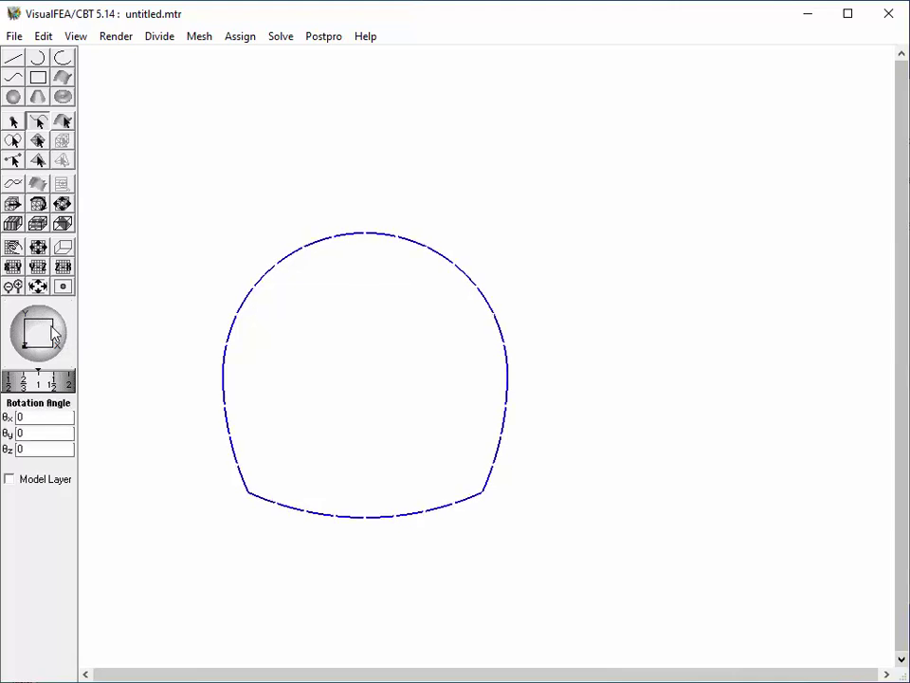
pyautogui.moveTo(54, 333); pyautogui.dragTo(33, 347)
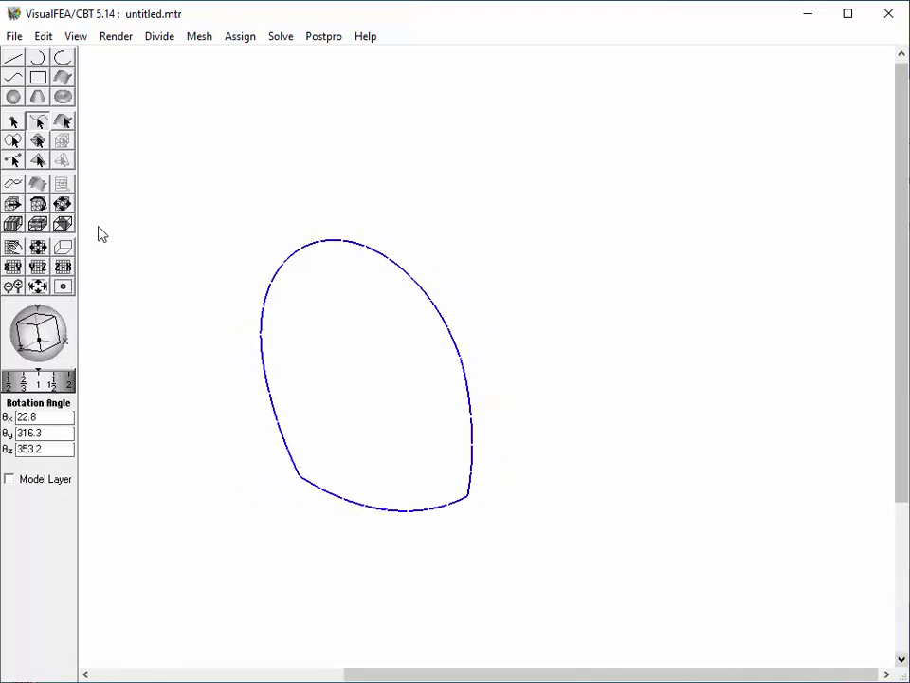
pyautogui.click(199, 38)
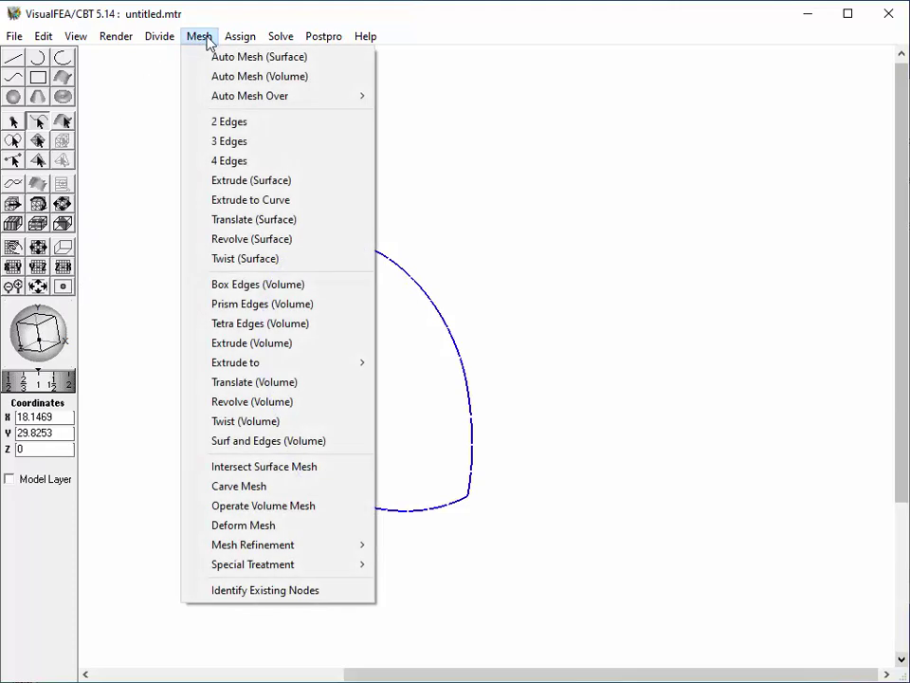
pyautogui.click(196, 181)
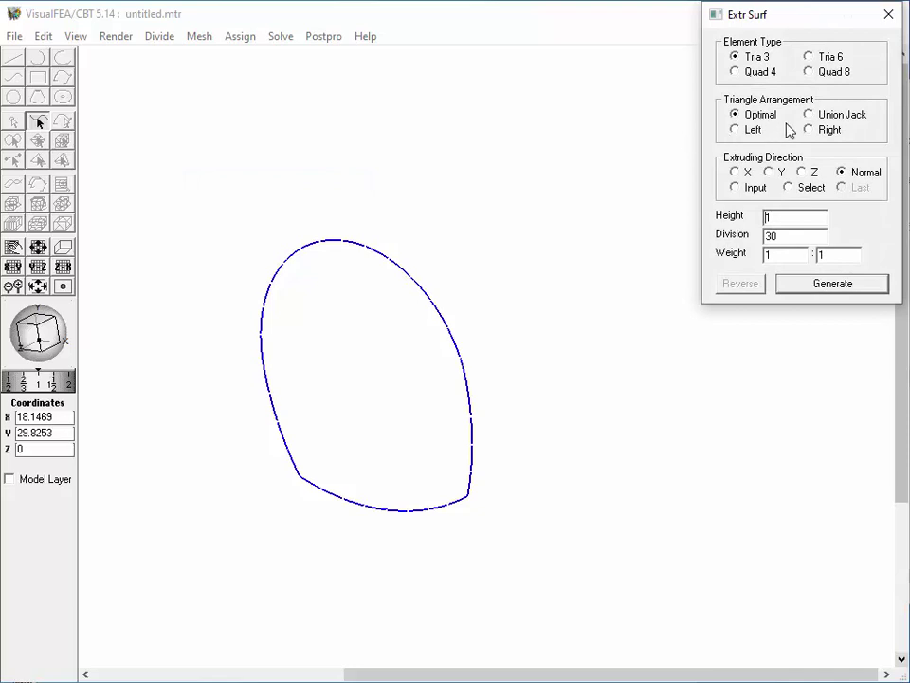
pyautogui.click(809, 115)
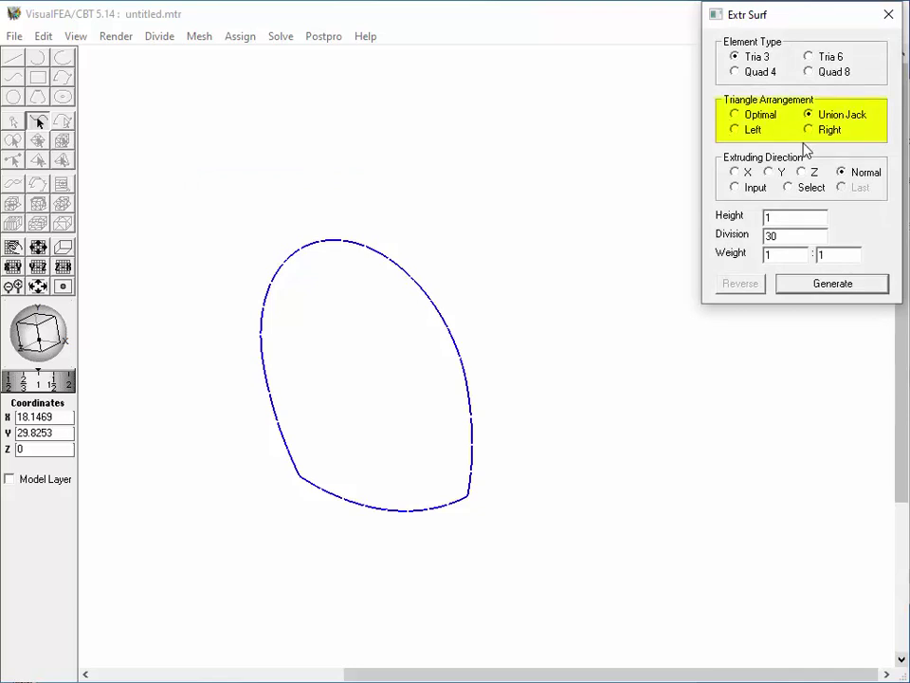
pyautogui.doubleClick(761, 219)
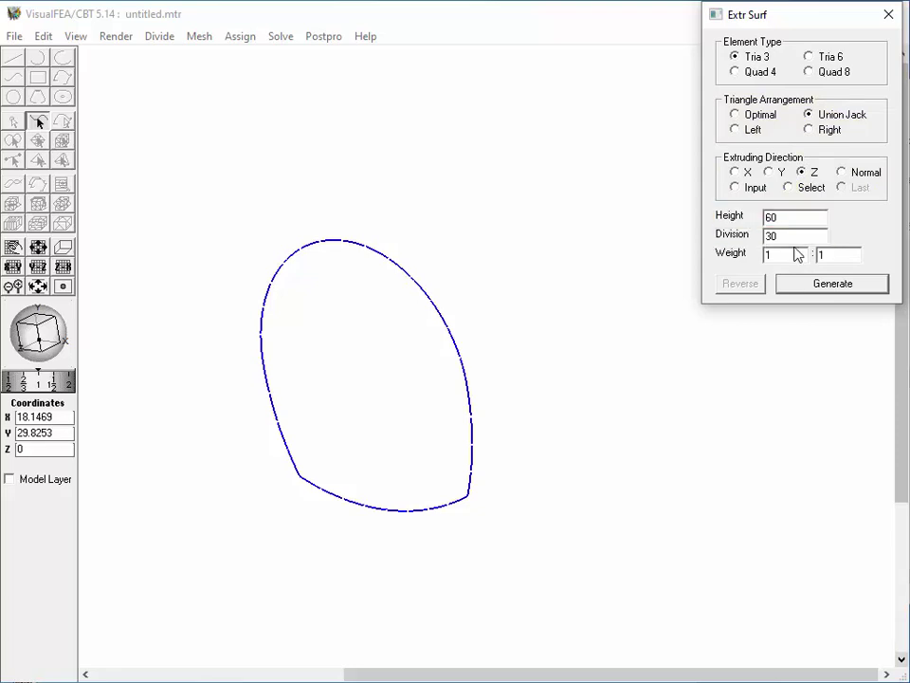
pyautogui.click(849, 284)
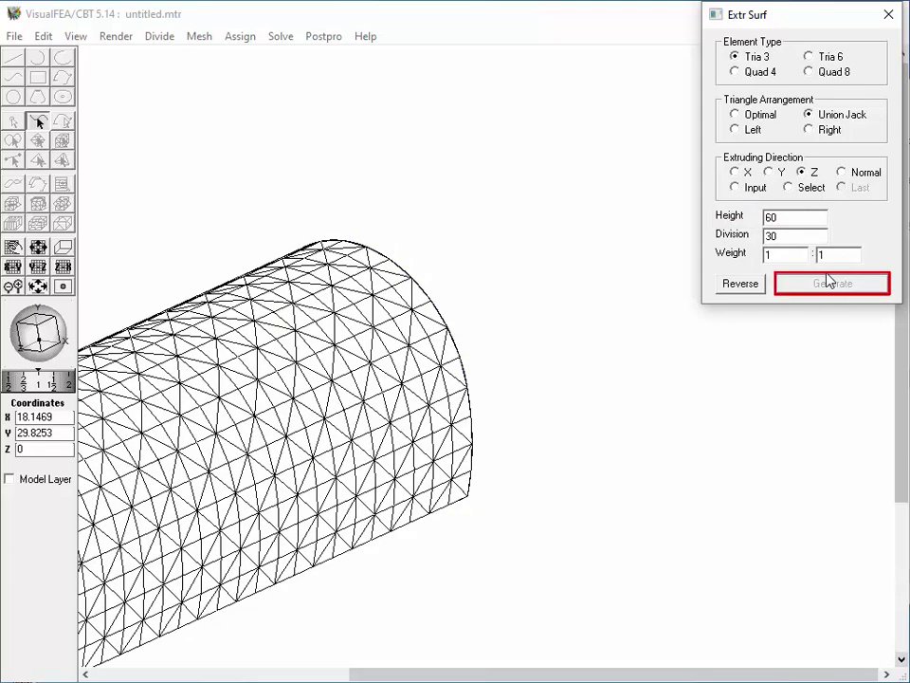
pyautogui.click(888, 14)
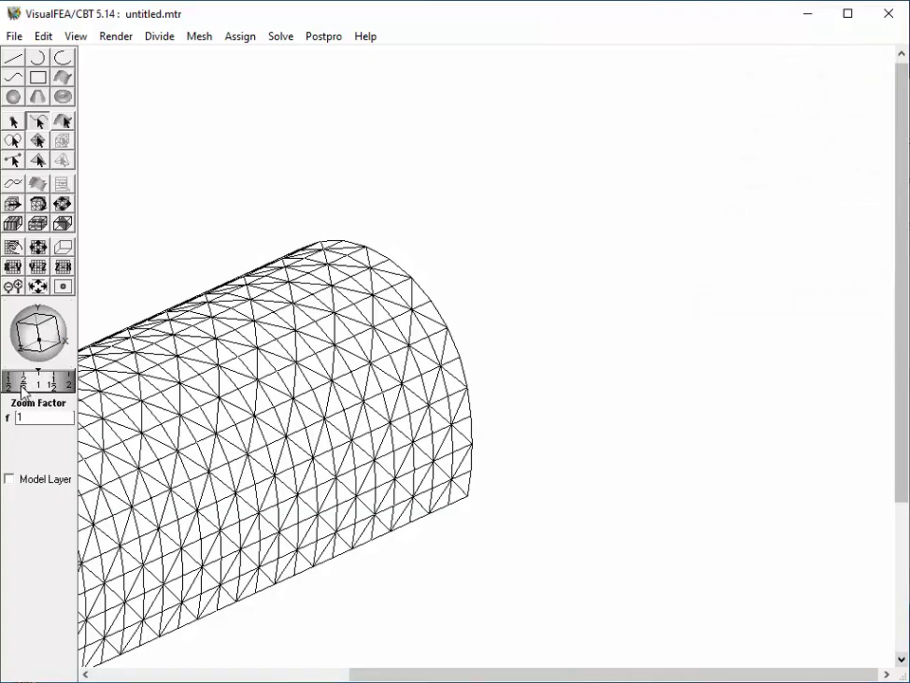
# Step: Start Duplicate and Revolve with a step angle of 75 degrees and set the whole tunnel surface mesh as its object
pyautogui.moveTo(21, 389); pyautogui.dragTo(42, 387)
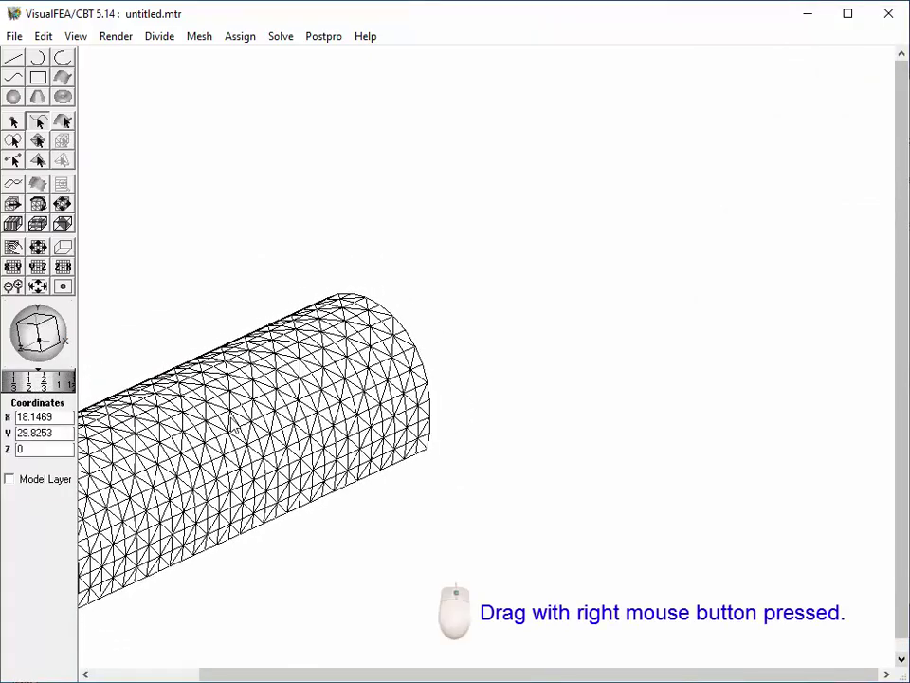
pyautogui.moveTo(211, 427); pyautogui.dragTo(420, 322, button='right')
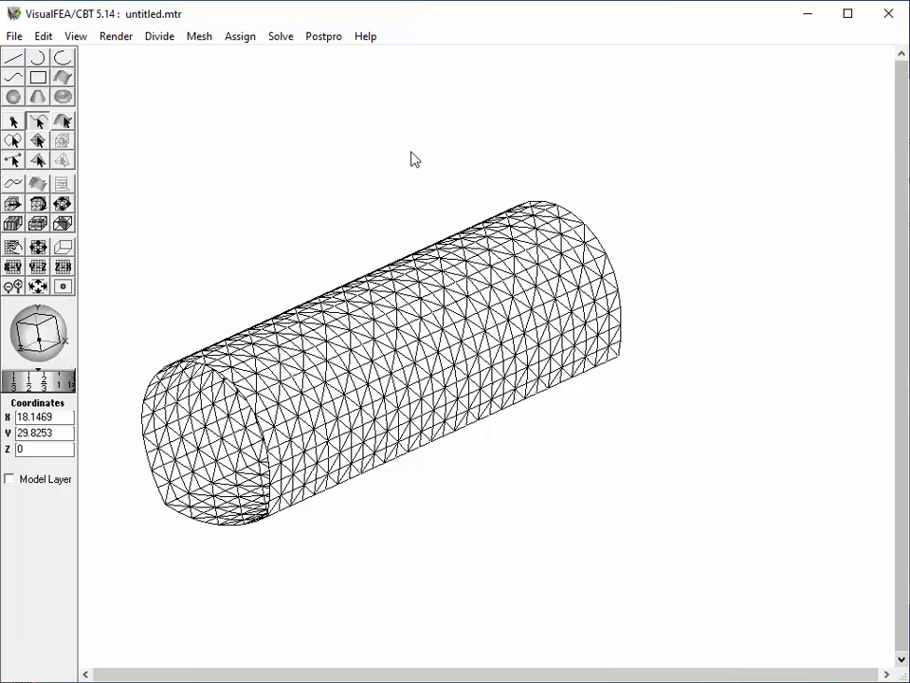
pyautogui.click(43, 36)
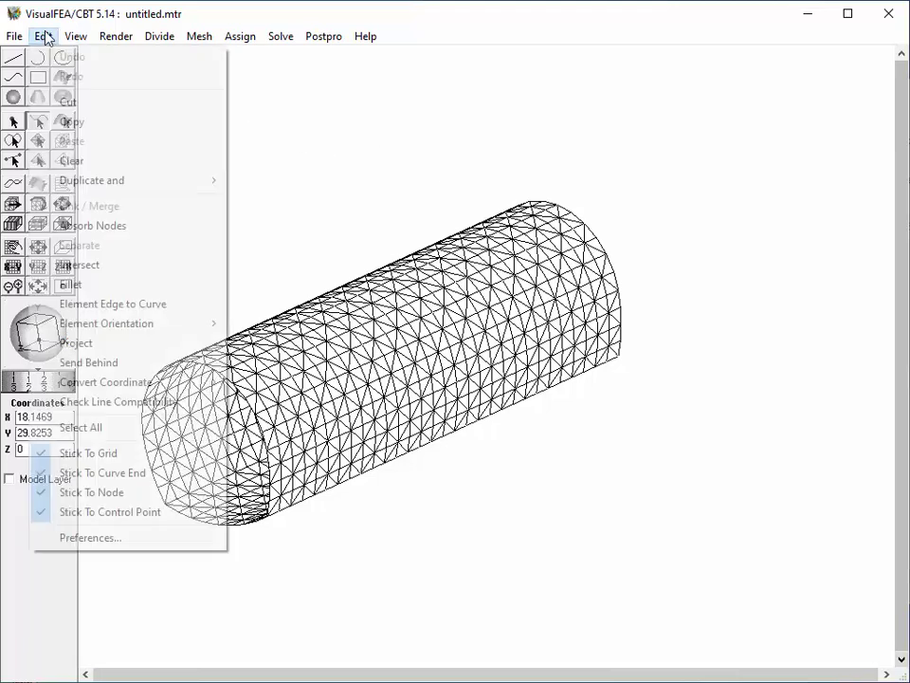
pyautogui.moveTo(89, 187)
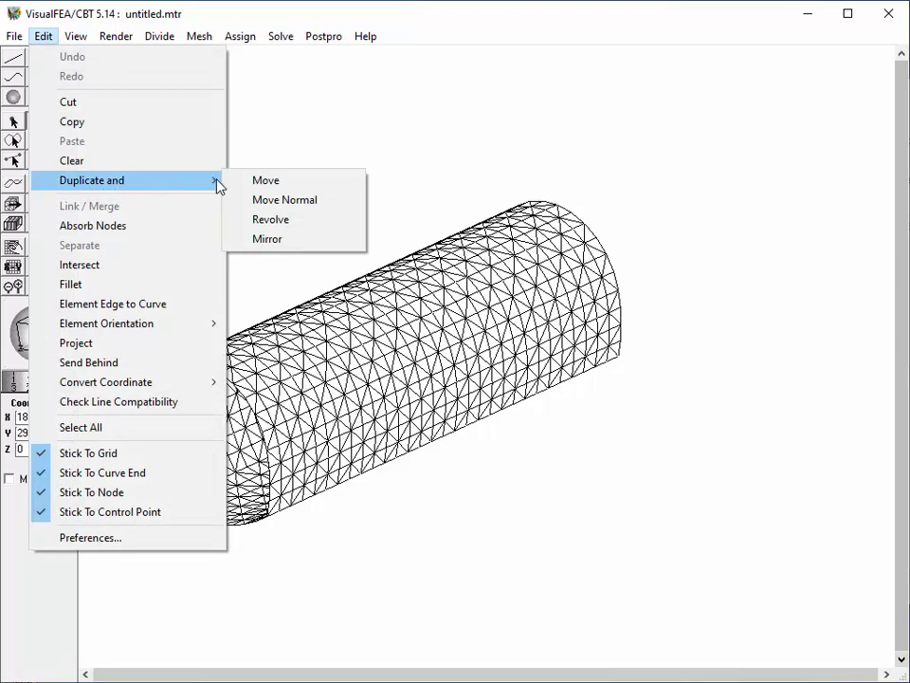
pyautogui.click(272, 221)
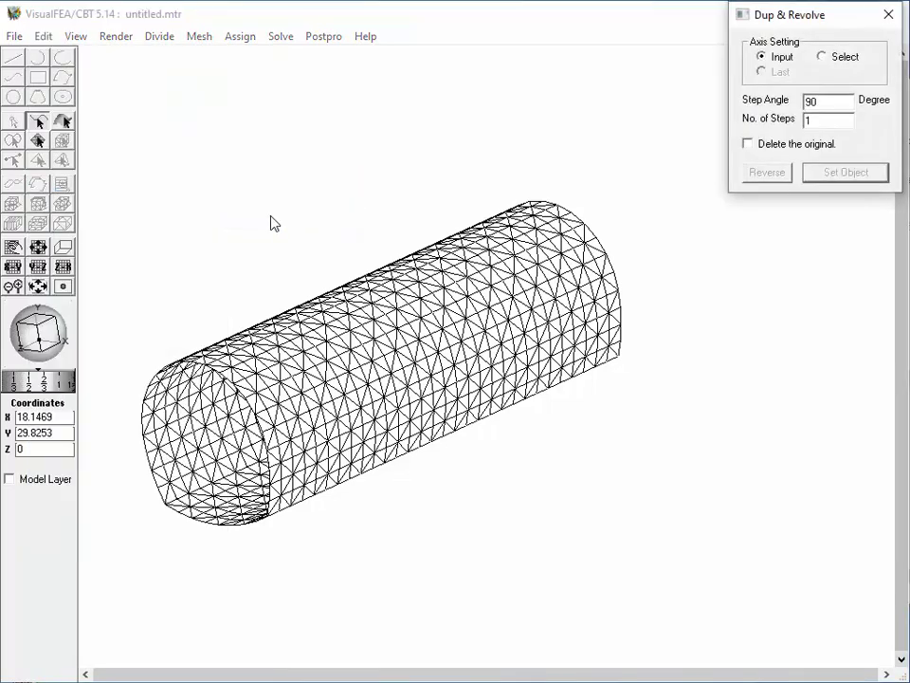
pyautogui.click(37, 142)
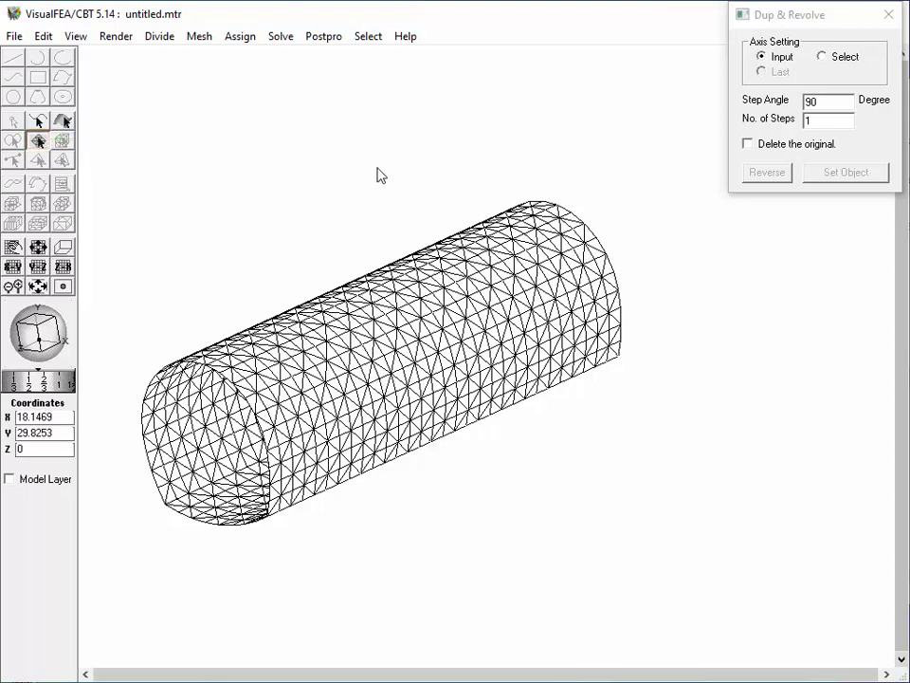
pyautogui.doubleClick(805, 104)
pyautogui.write('75')
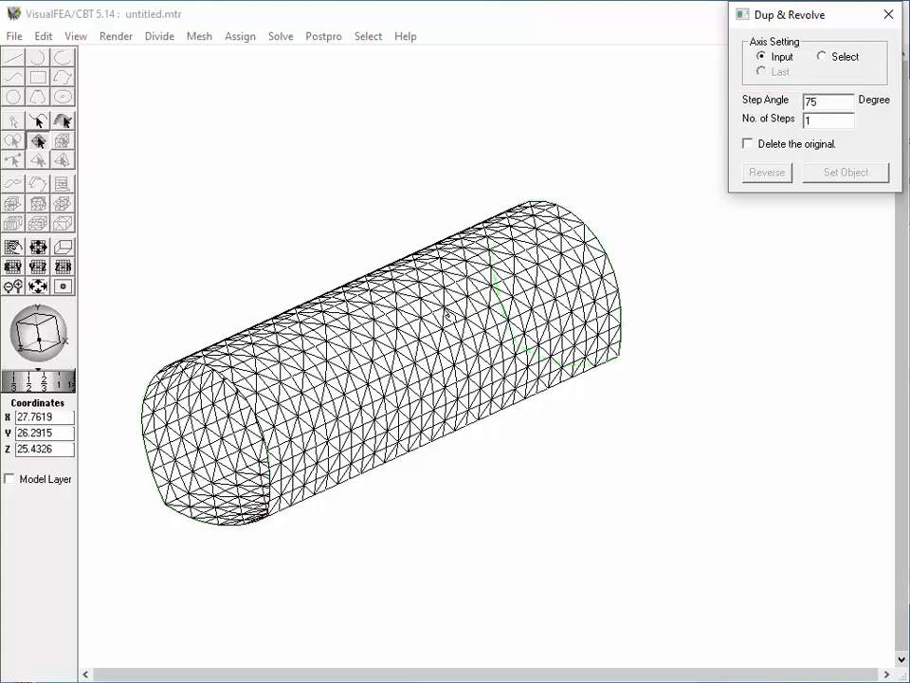
pyautogui.click(447, 313)
pyautogui.click(449, 316)
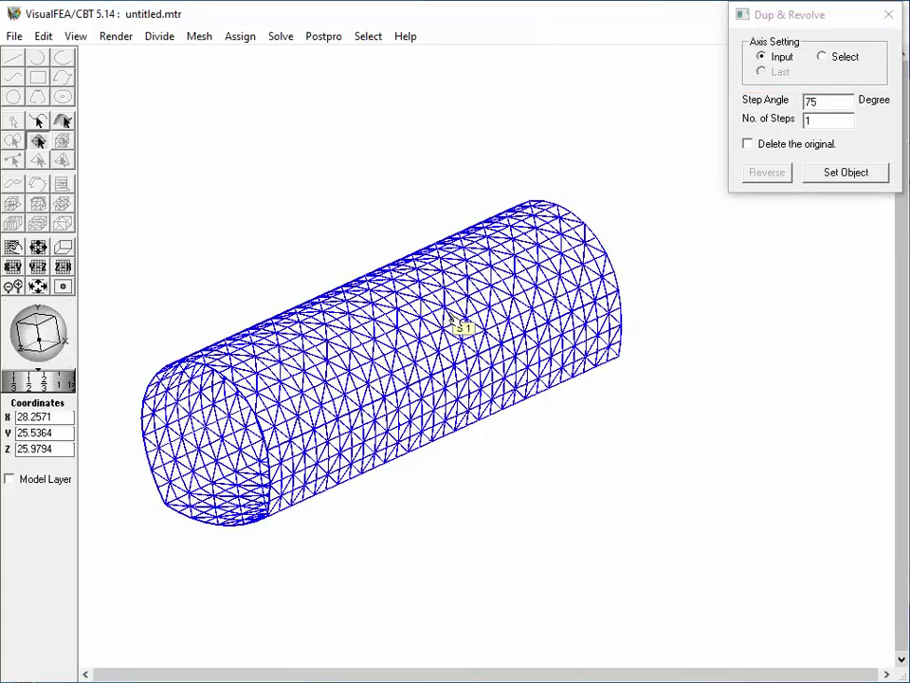
pyautogui.click(831, 180)
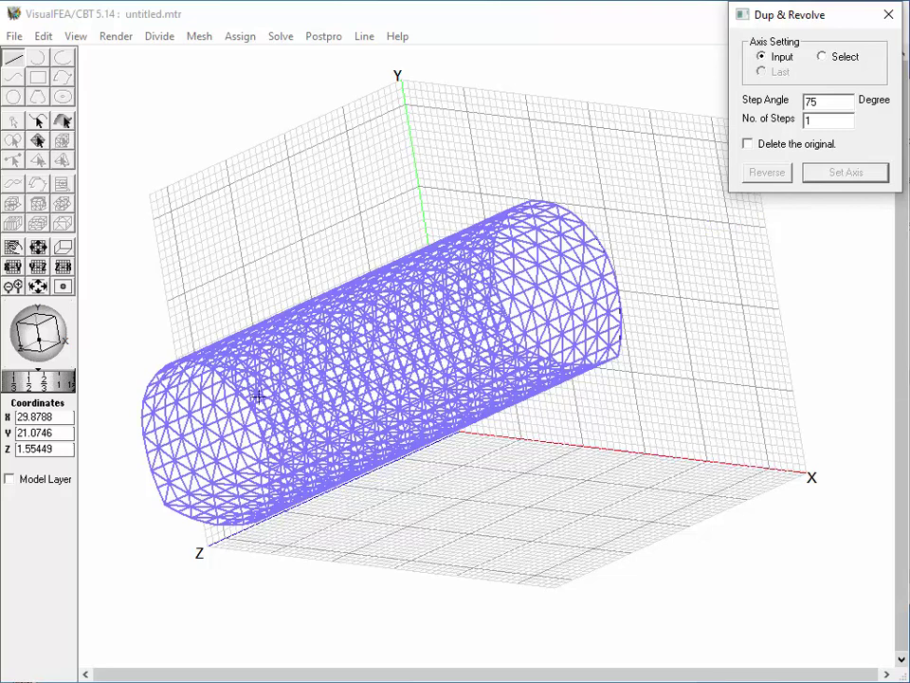
# Step: Revolve the duplicate about an axis from (20, 0, 30) to (20, 50, 30) and leave the command
pyautogui.doubleClick(19, 416)
pyautogui.write('30')
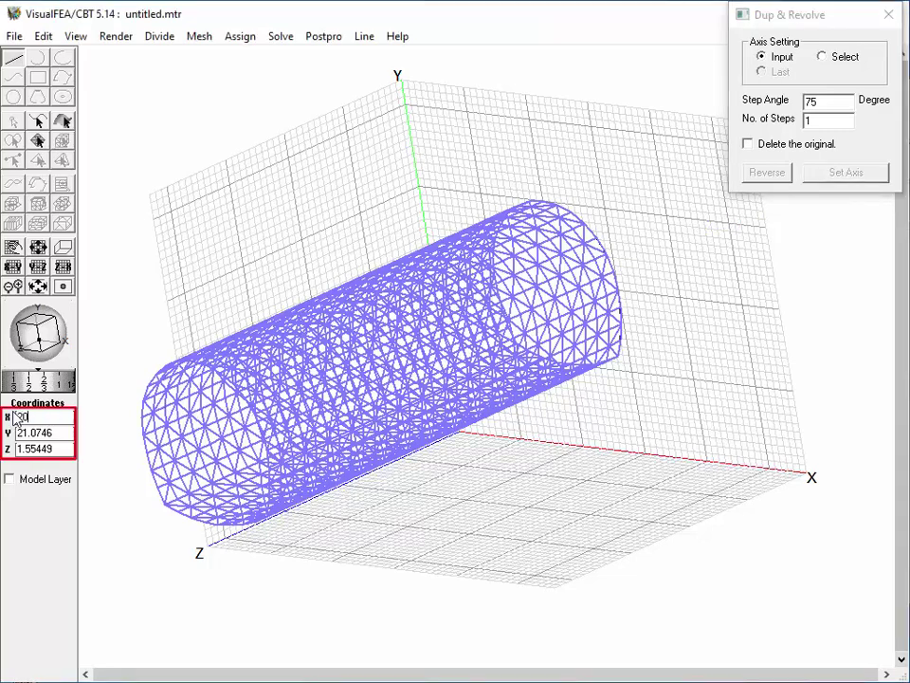
pyautogui.doubleClick(32, 432)
pyautogui.write('0')
pyautogui.doubleClick(41, 449)
pyautogui.write('30')
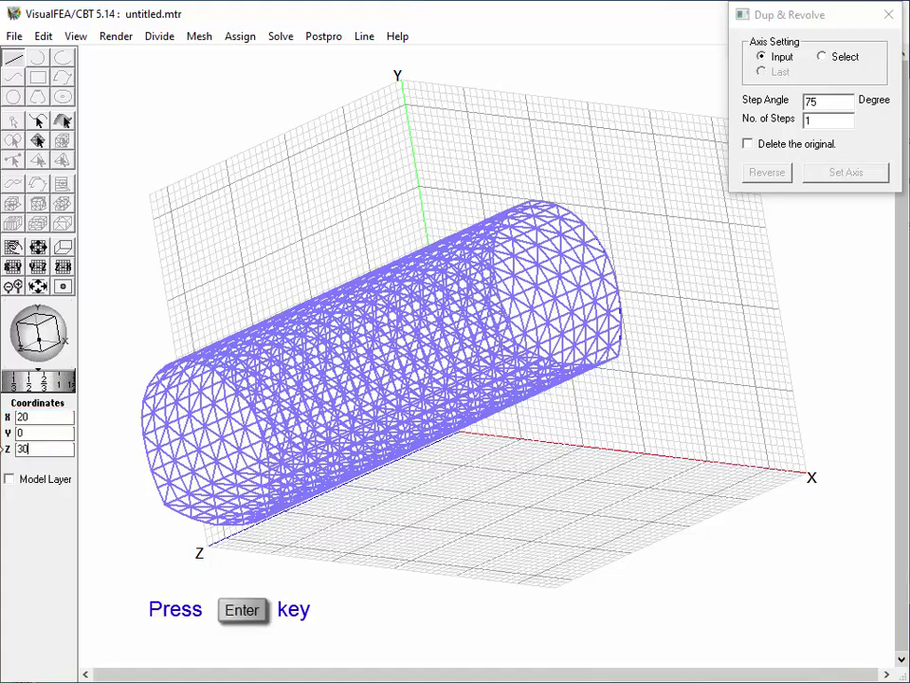
pyautogui.press('Return')
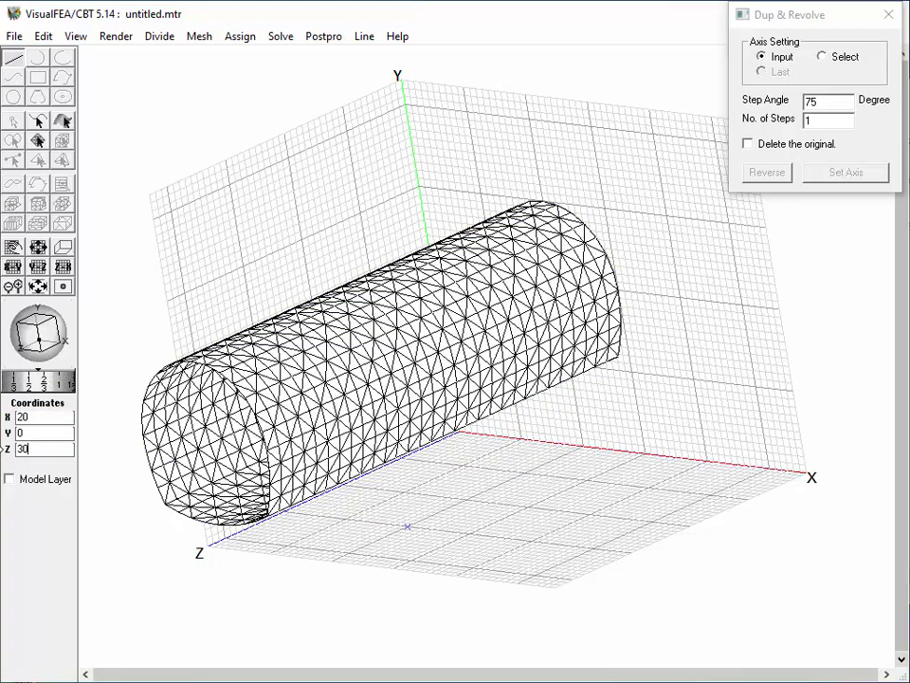
pyautogui.doubleClick(34, 433)
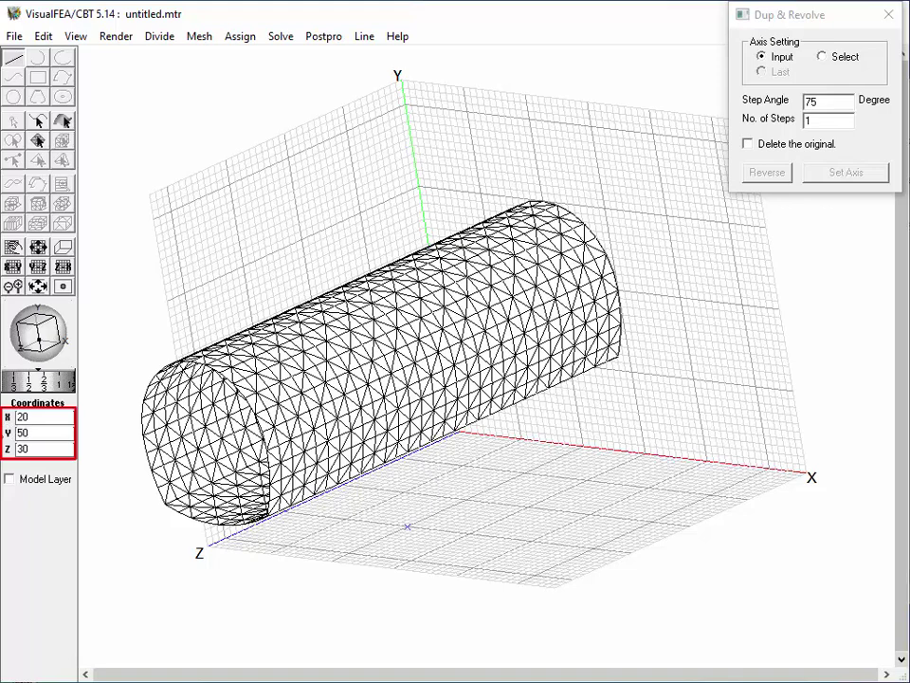
pyautogui.press('Return')
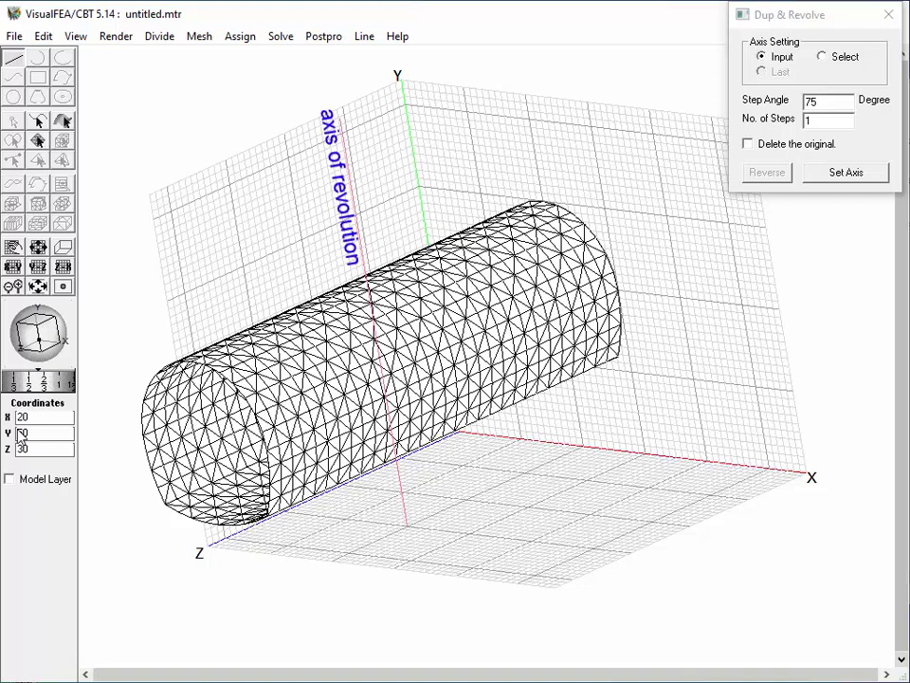
pyautogui.click(841, 171)
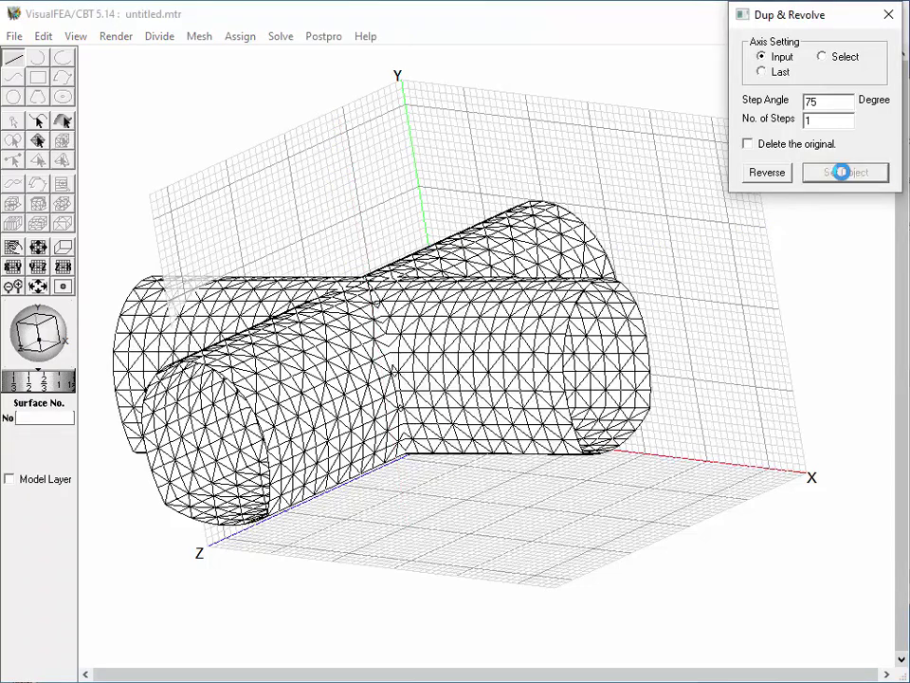
pyautogui.click(587, 169)
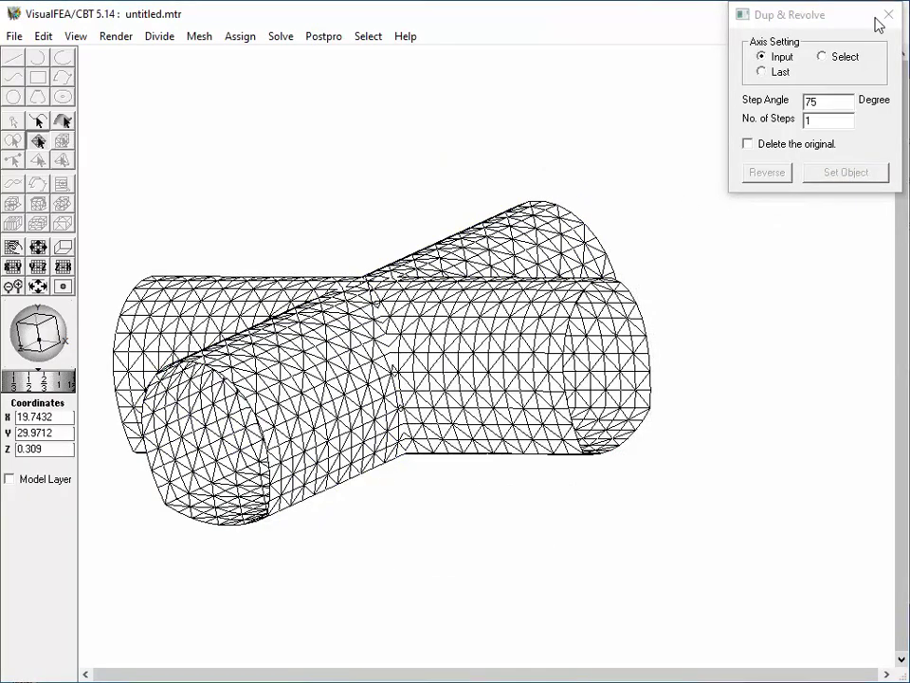
pyautogui.click(887, 16)
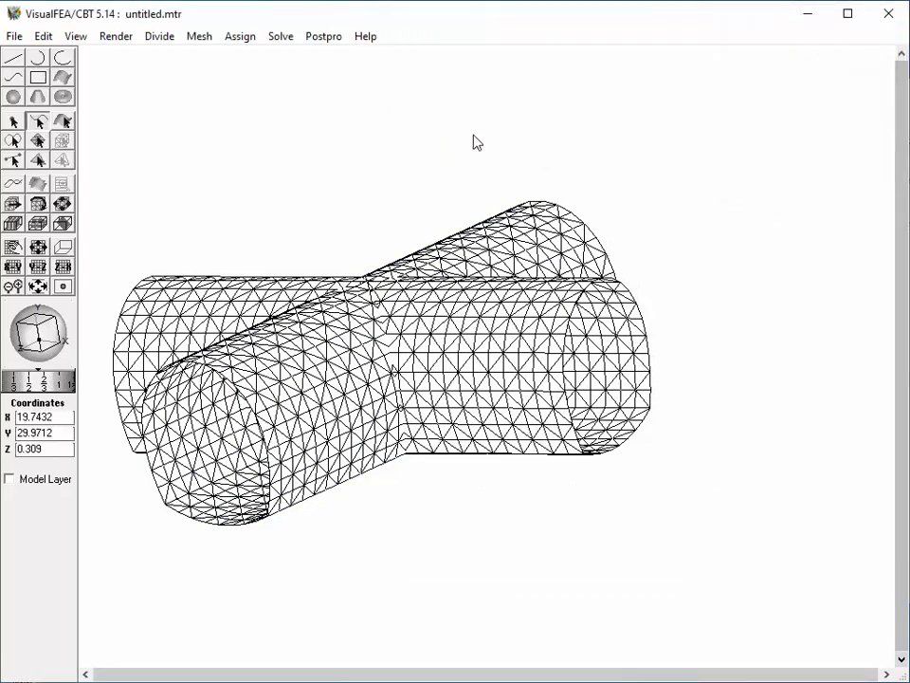
# Step: Examine the two crossing tunnels as surface meshes by selecting each one in a tilted view
pyautogui.moveTo(36, 315); pyautogui.dragTo(38, 353)
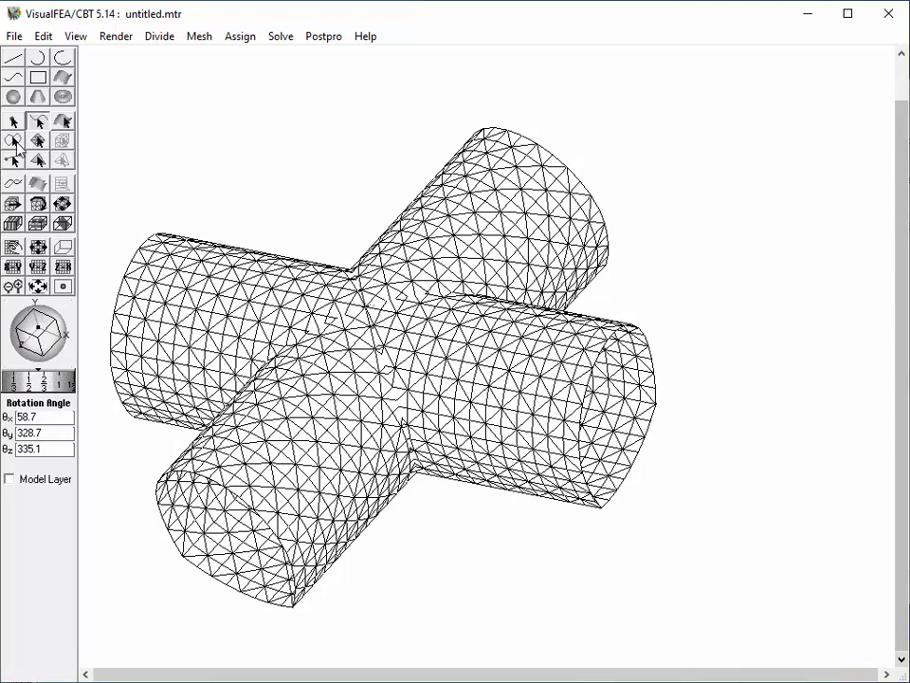
pyautogui.click(38, 141)
pyautogui.click(271, 314)
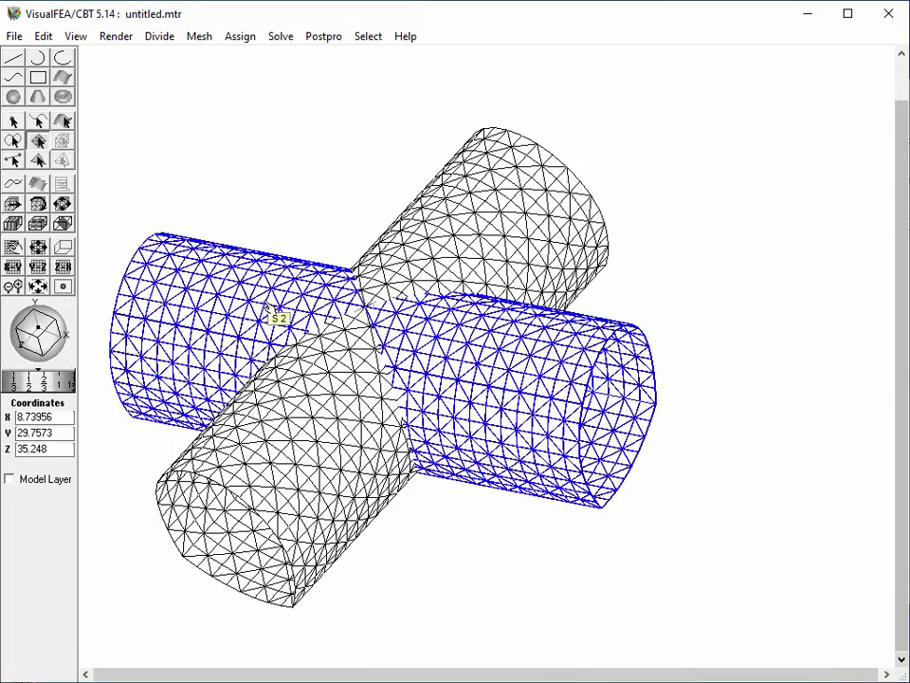
pyautogui.click(456, 248)
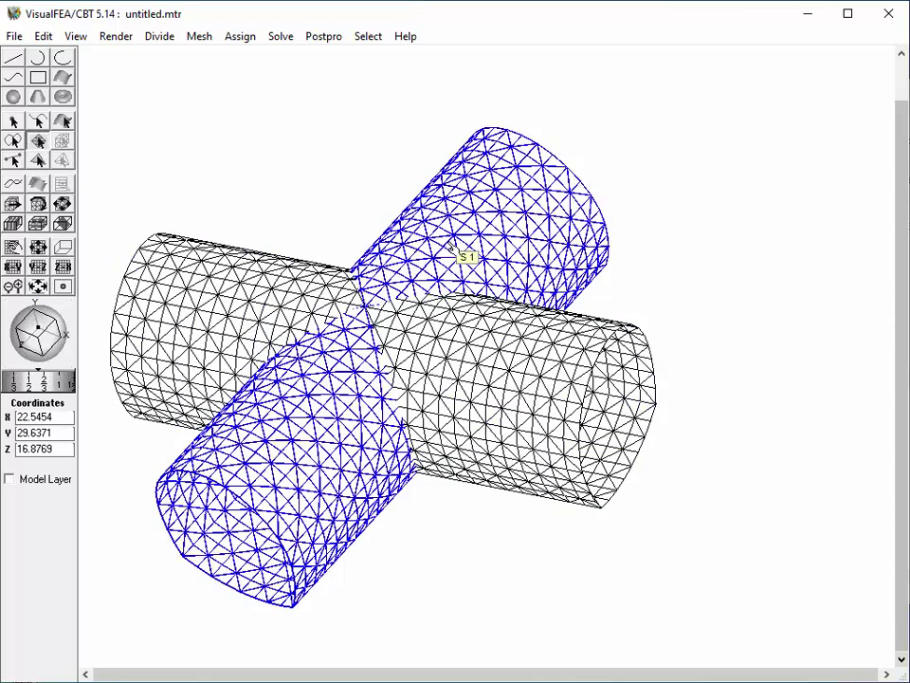
pyautogui.click(299, 209)
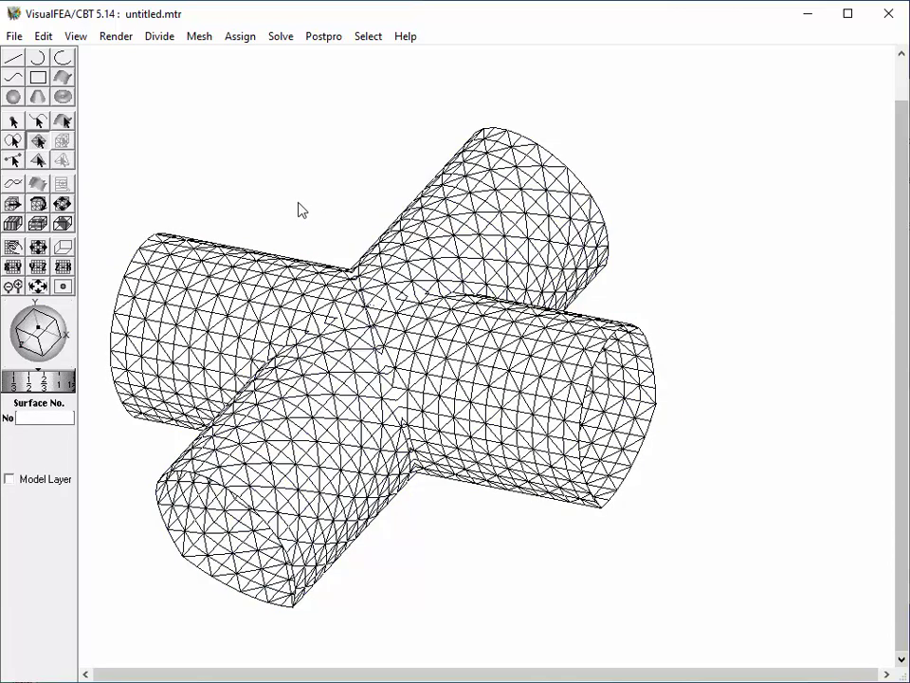
# Step: Intersect the two crossing tunnel surface meshes with each other using the Surface Mesh type
pyautogui.click(48, 36)
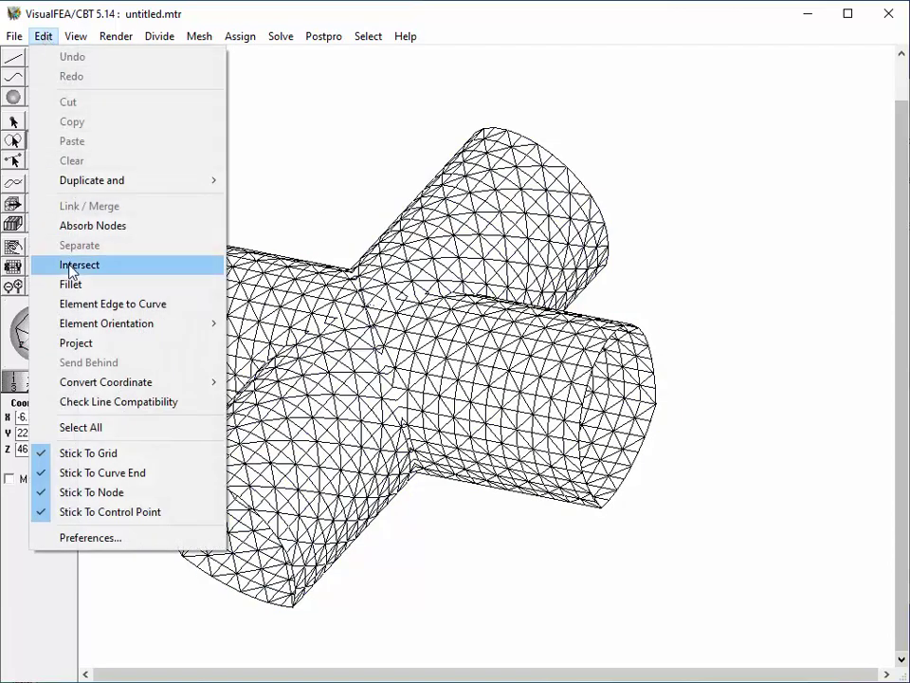
pyautogui.click(71, 269)
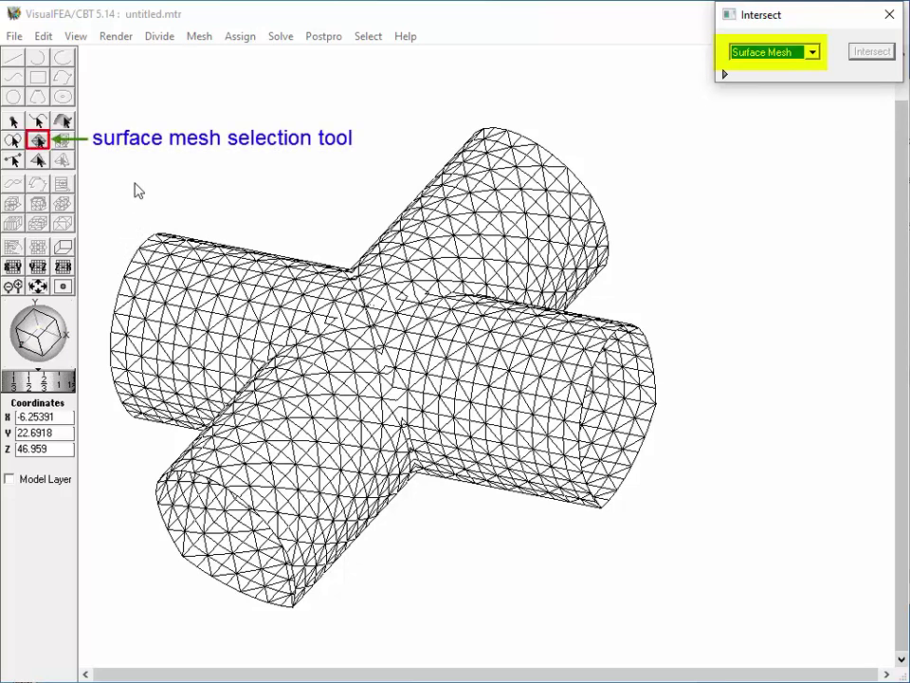
pyautogui.moveTo(102, 76)
pyautogui.mouseDown()
pyautogui.moveTo(326, 272)
pyautogui.moveTo(761, 616)
pyautogui.mouseUp()
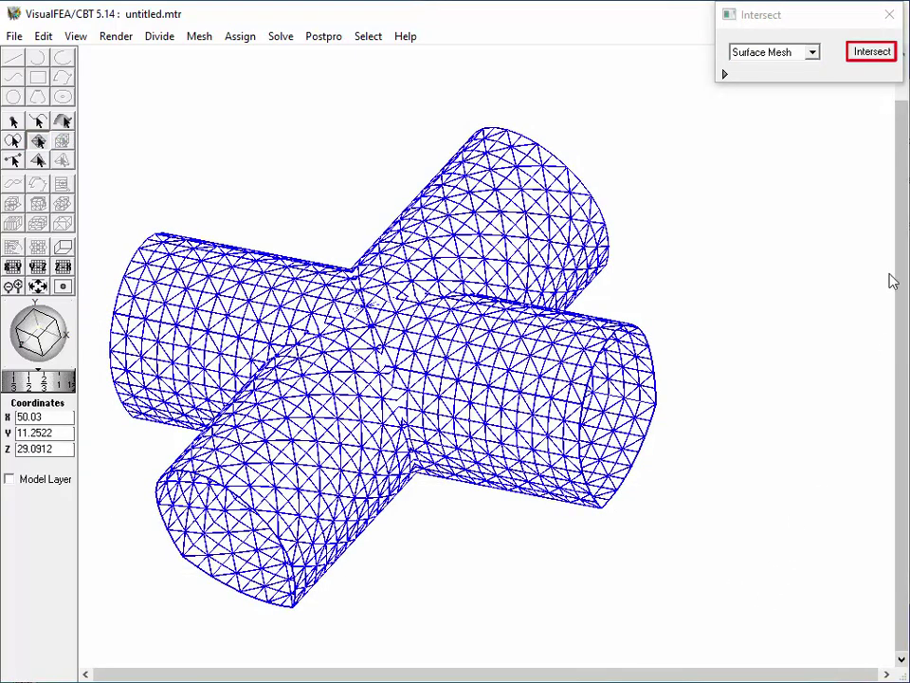
pyautogui.click(865, 53)
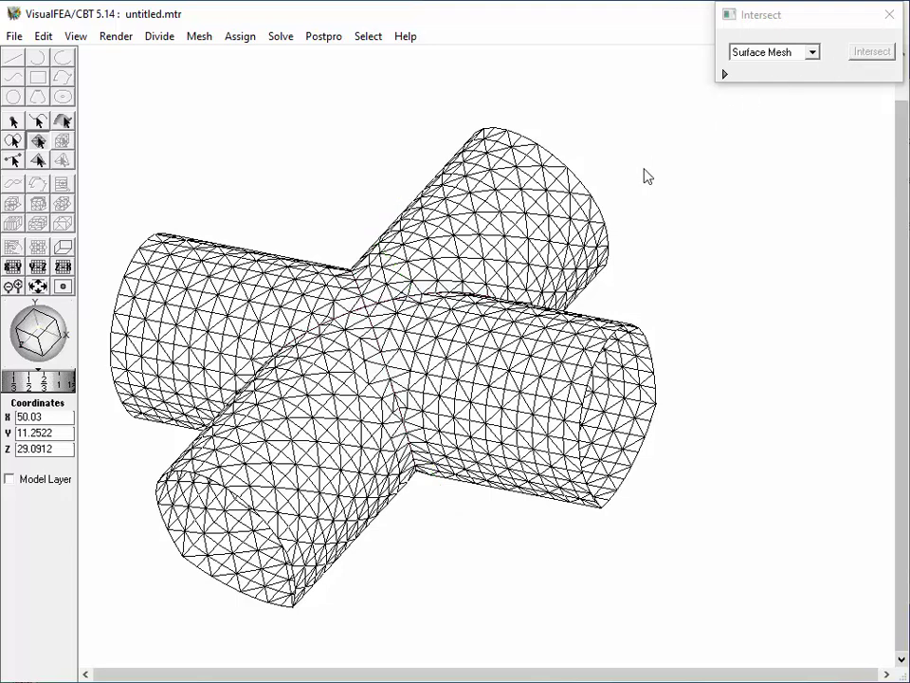
# Step: Check how the intersected tunnel meshes are divided by selecting their individual pieces
pyautogui.click(381, 194)
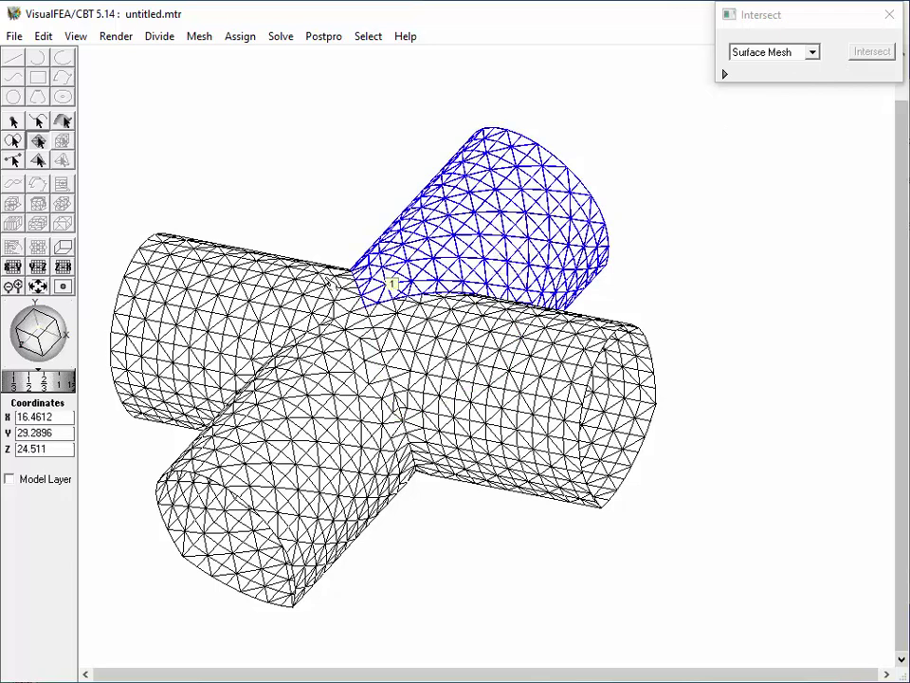
pyautogui.click(280, 292)
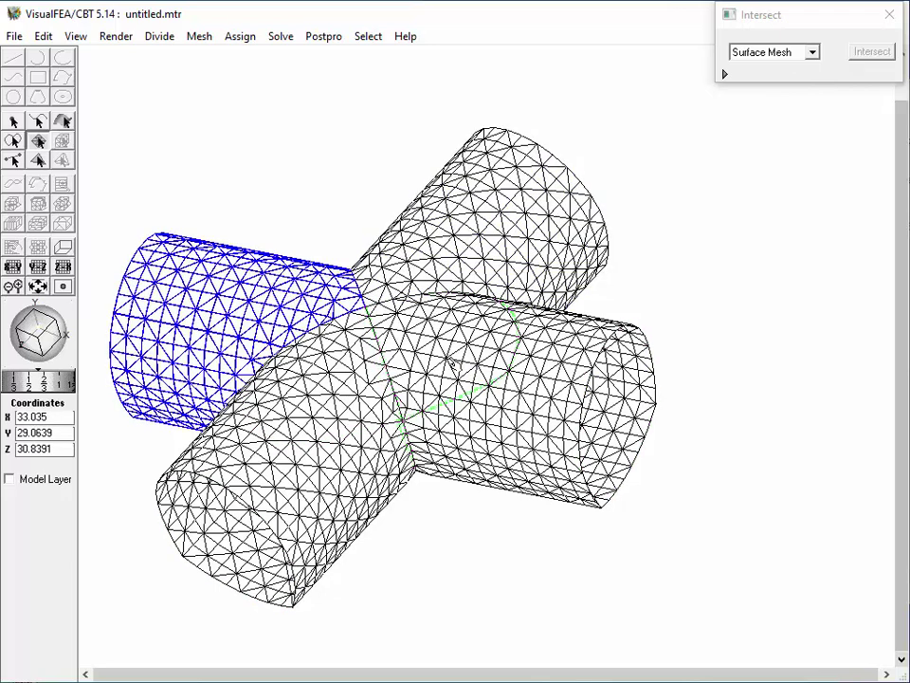
pyautogui.click(387, 380)
pyautogui.click(357, 398)
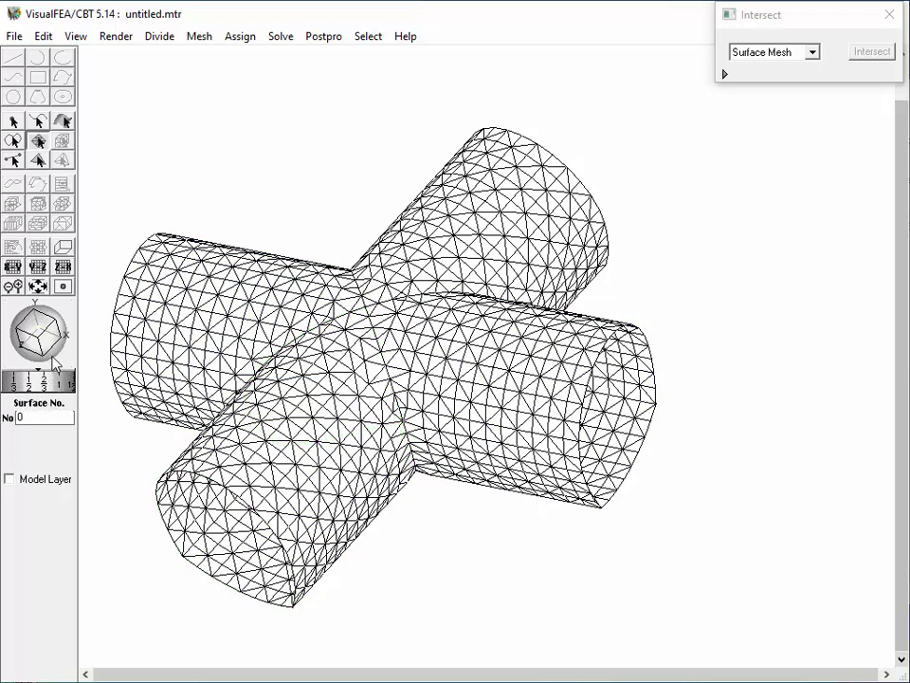
# Step: Leave the intersection command and delete the two inner surface pieces that block the opening through the front-to-back tunnel
pyautogui.moveTo(50, 349); pyautogui.dragTo(49, 243)
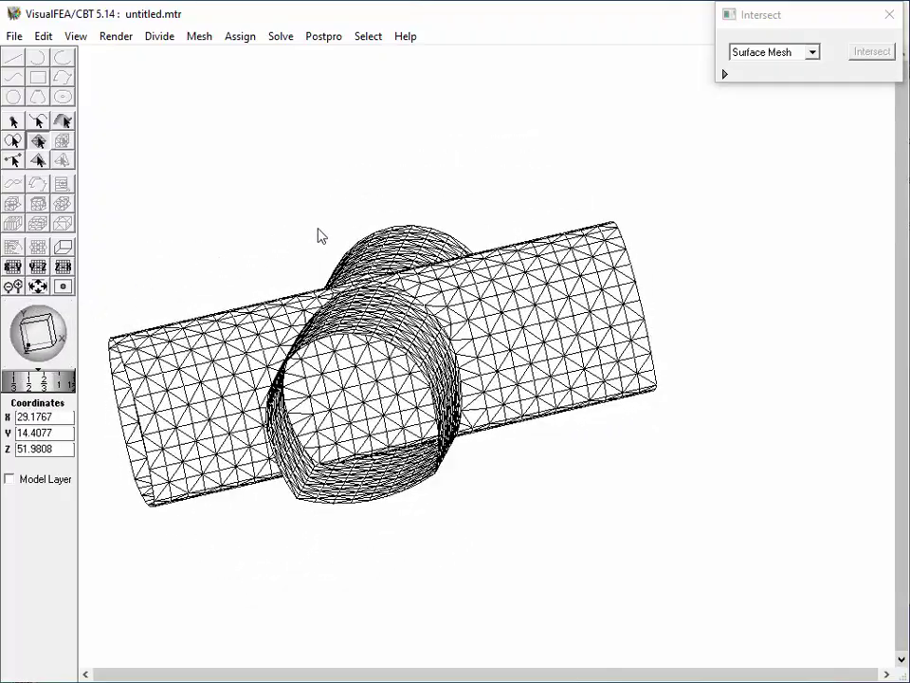
pyautogui.click(889, 15)
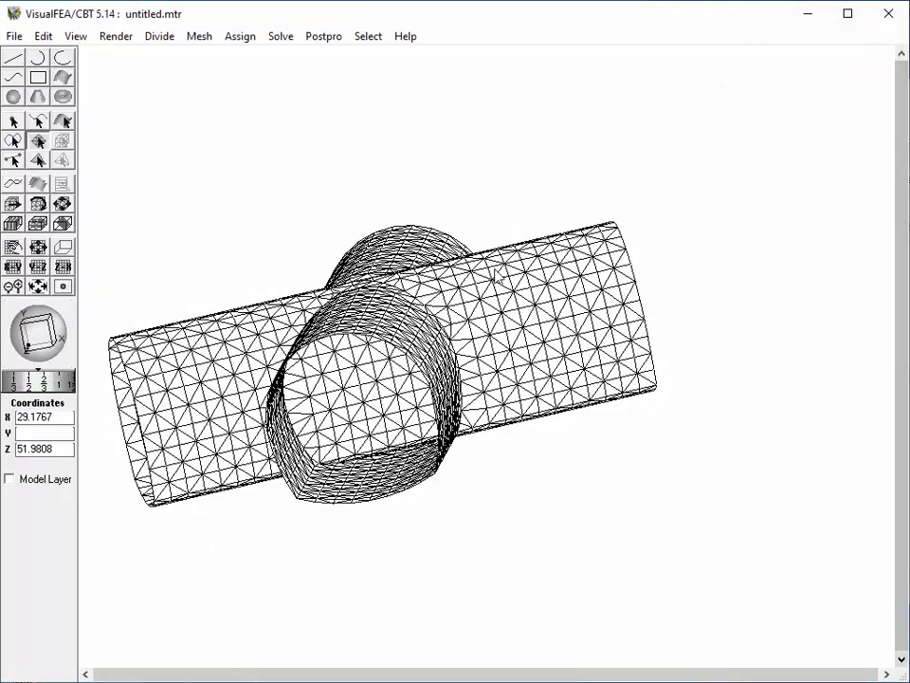
pyautogui.click(355, 405)
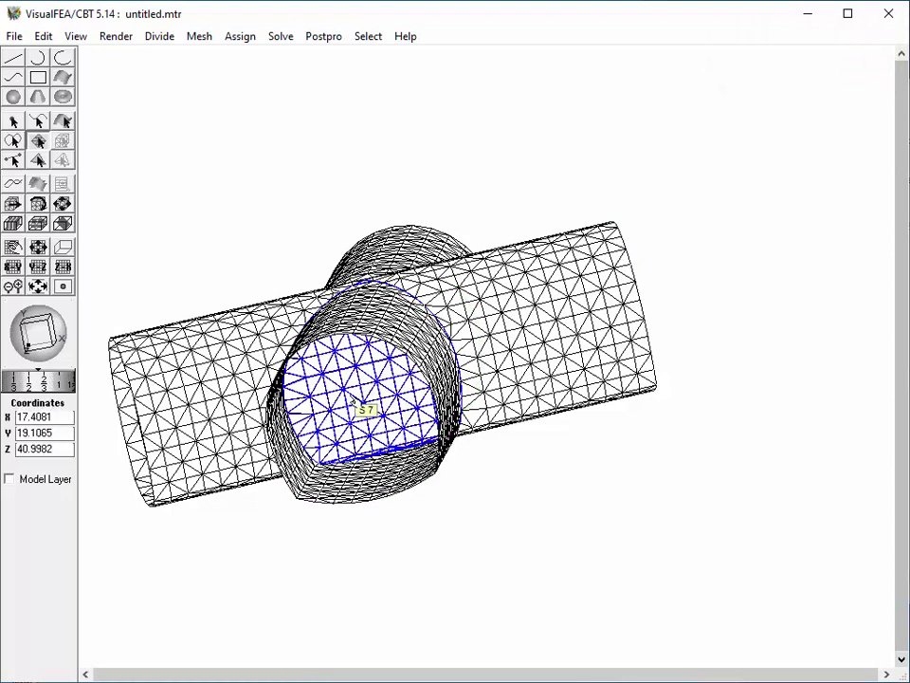
pyautogui.press('Delete')
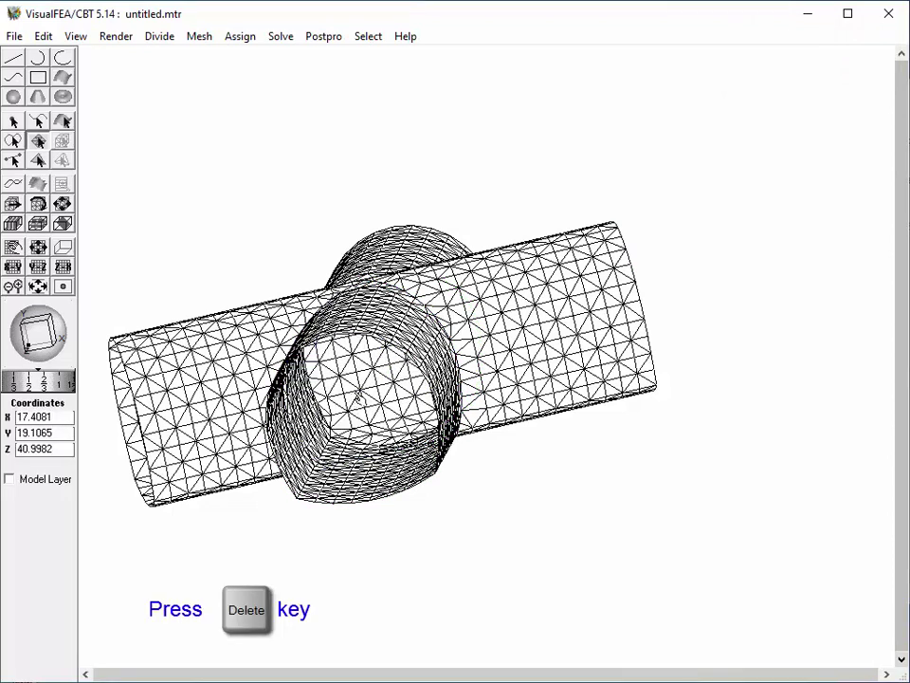
pyautogui.click(360, 400)
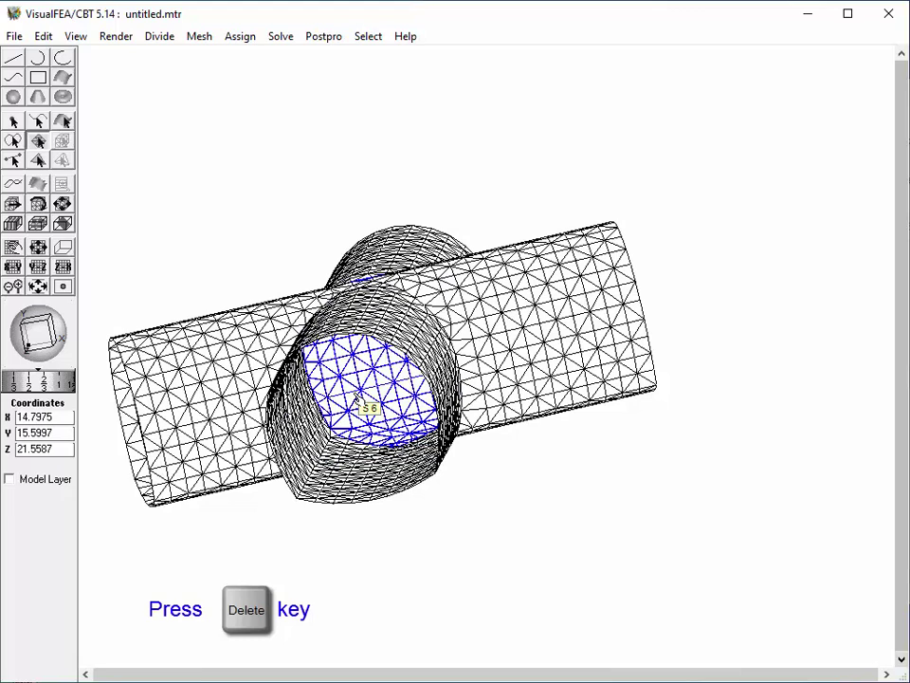
pyautogui.press('Delete')
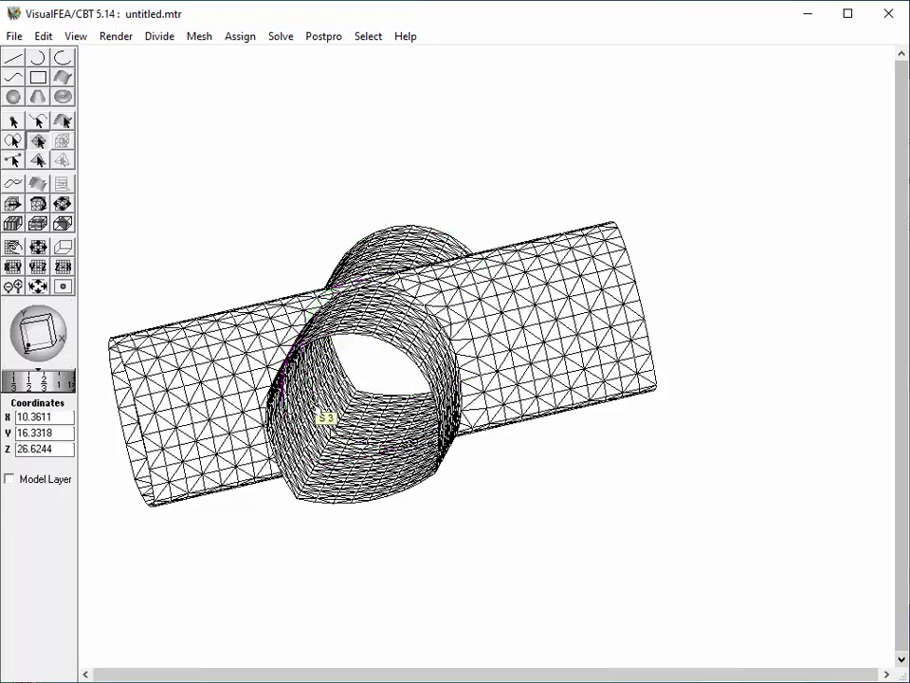
# Step: Delete the two remaining inner wall pieces so both tunnels open into each other at the junction
pyautogui.click(322, 418)
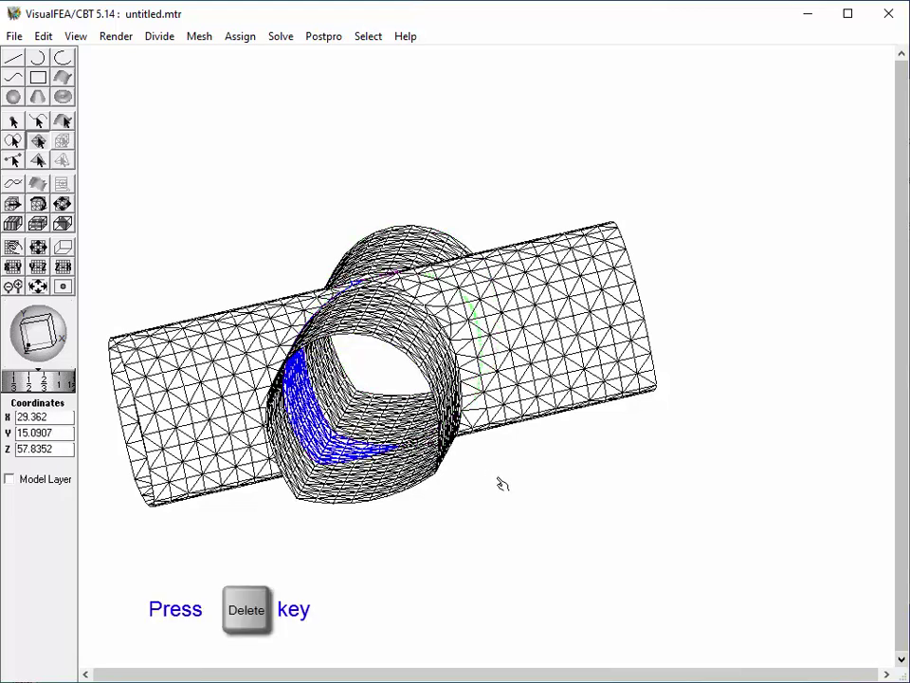
pyautogui.press('Delete')
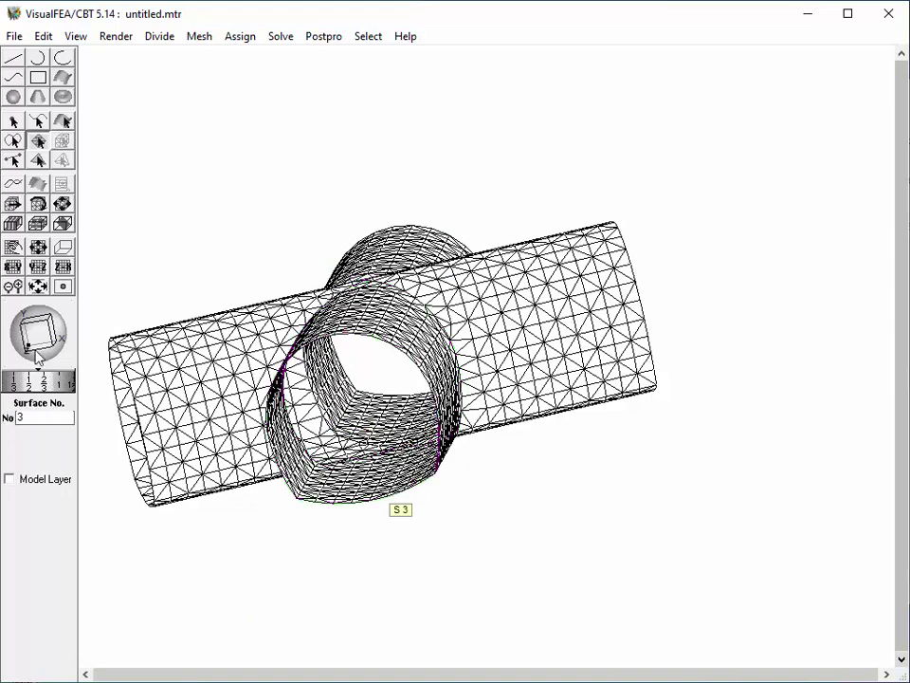
pyautogui.moveTo(48, 347); pyautogui.dragTo(55, 349)
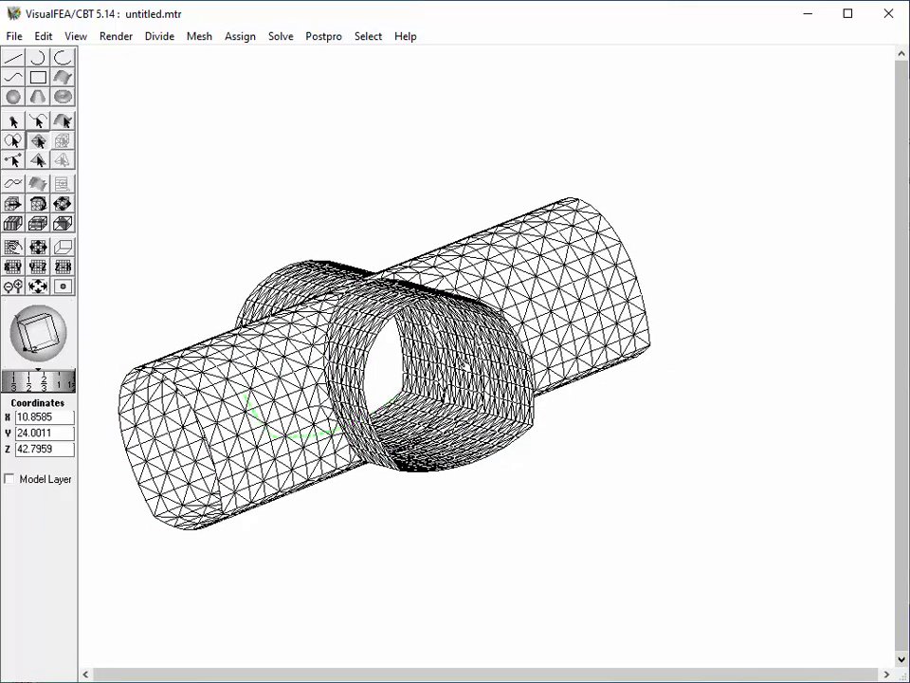
pyautogui.click(469, 375)
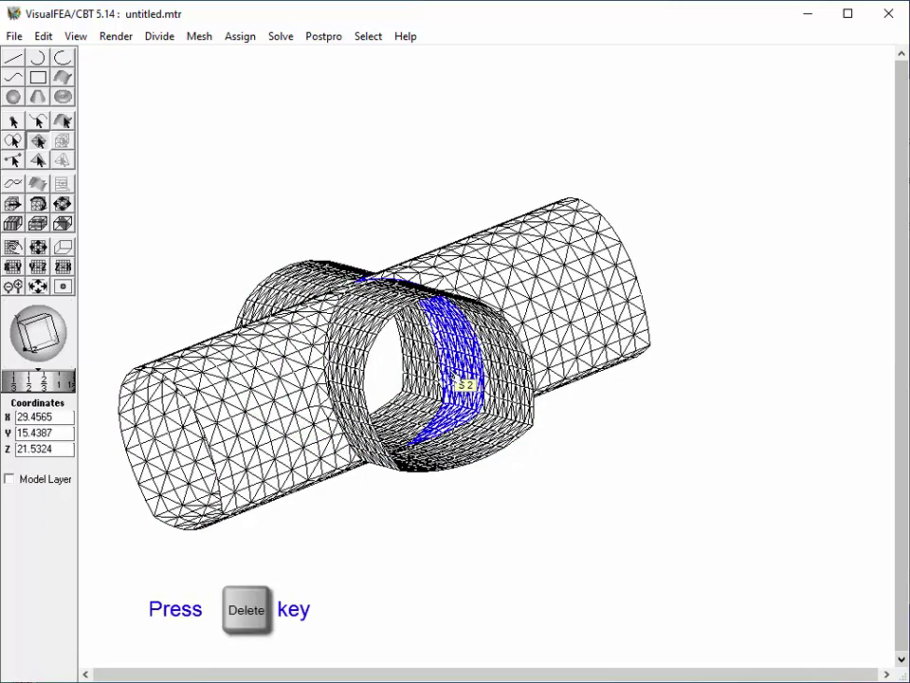
pyautogui.press('Delete')
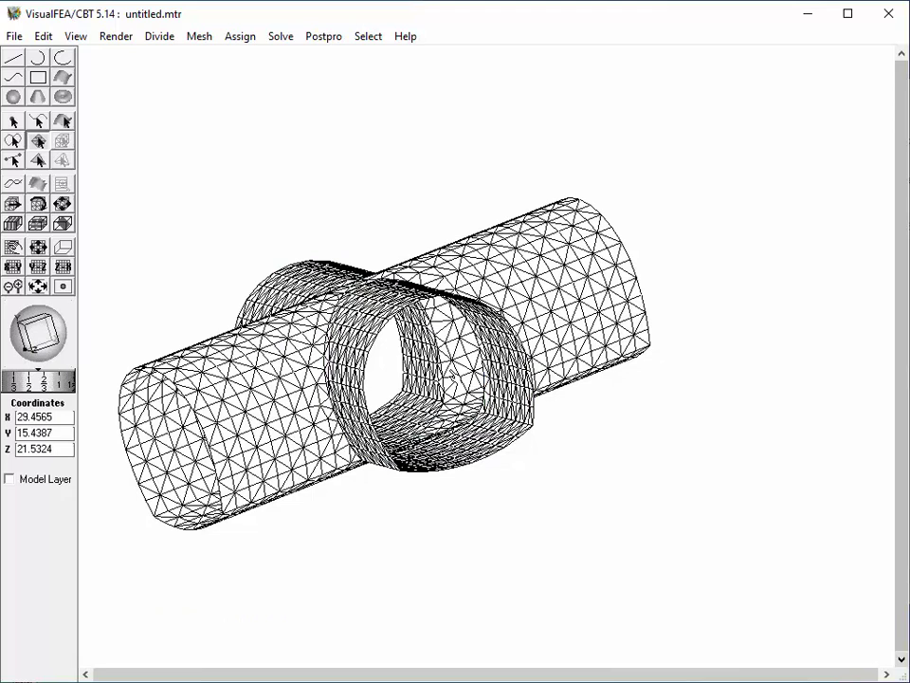
# Step: Render the tunnel junction as a shaded image overlaid with its outline in black
pyautogui.click(115, 37)
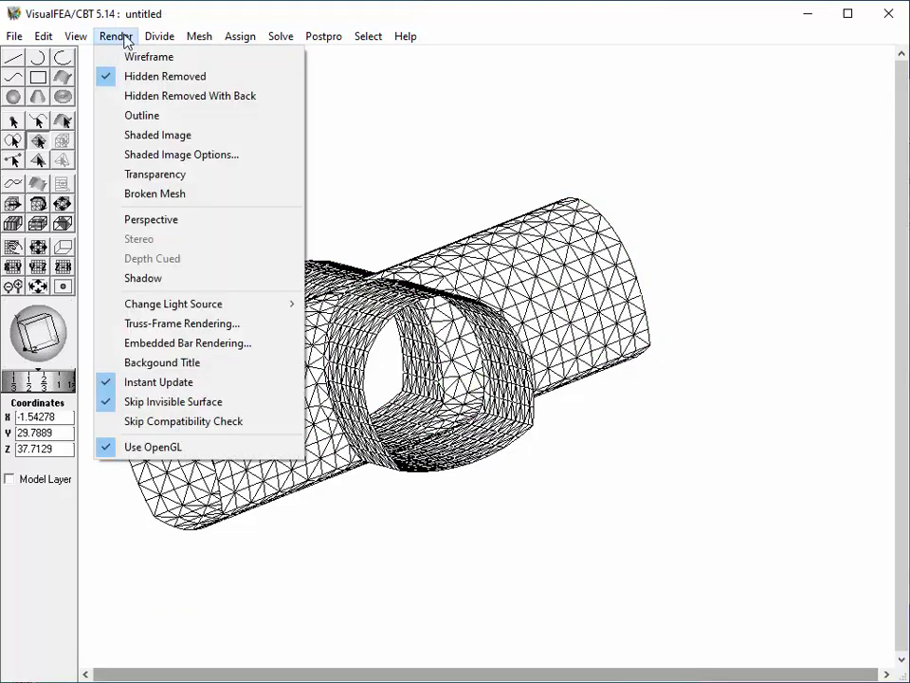
pyautogui.click(121, 153)
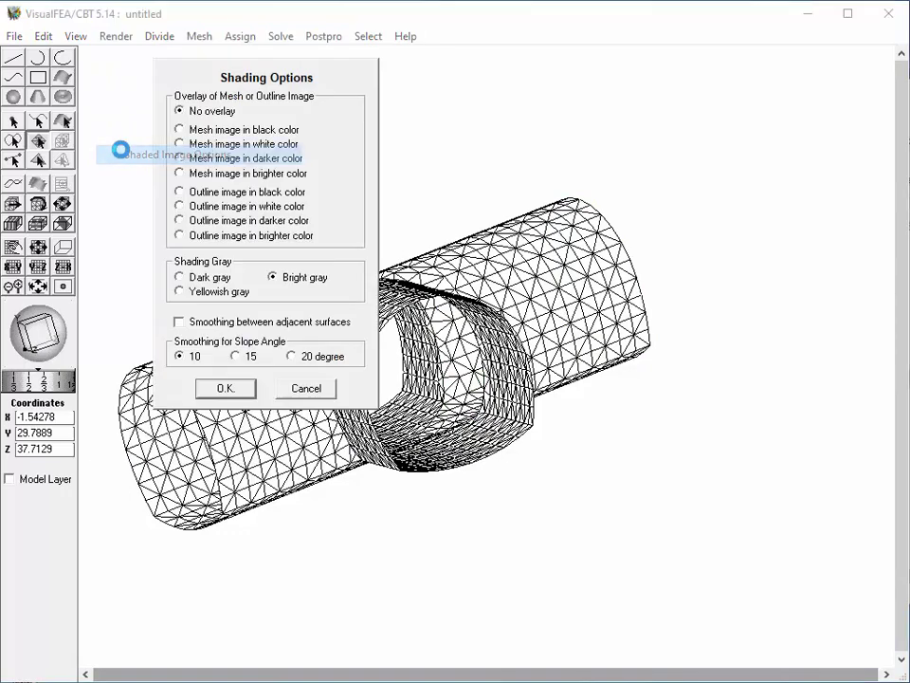
pyautogui.click(180, 192)
pyautogui.click(228, 388)
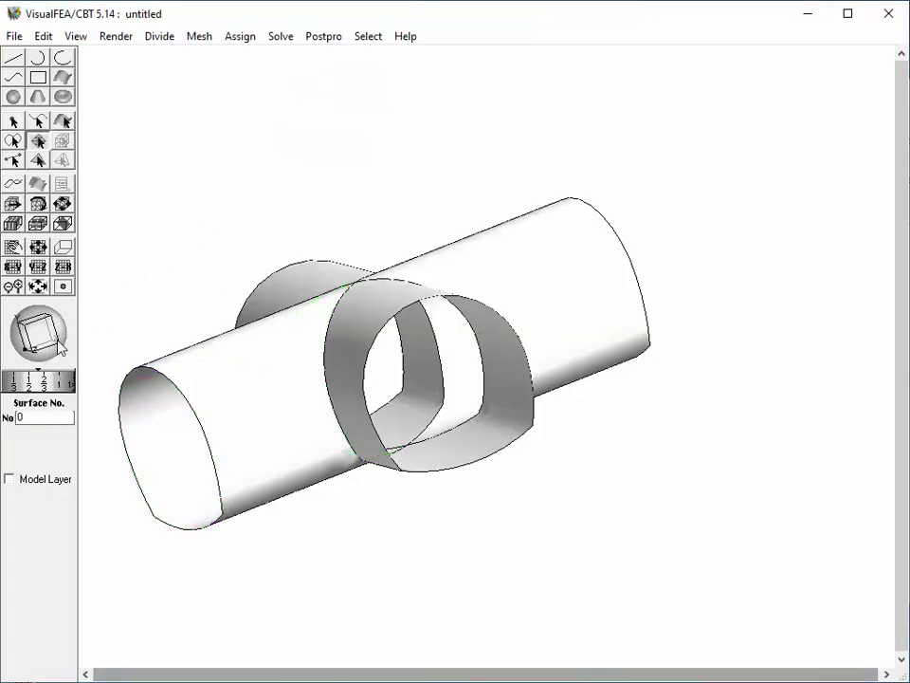
pyautogui.moveTo(59, 348)
pyautogui.mouseDown()
pyautogui.moveTo(55, 337)
pyautogui.moveTo(50, 349)
pyautogui.mouseUp()
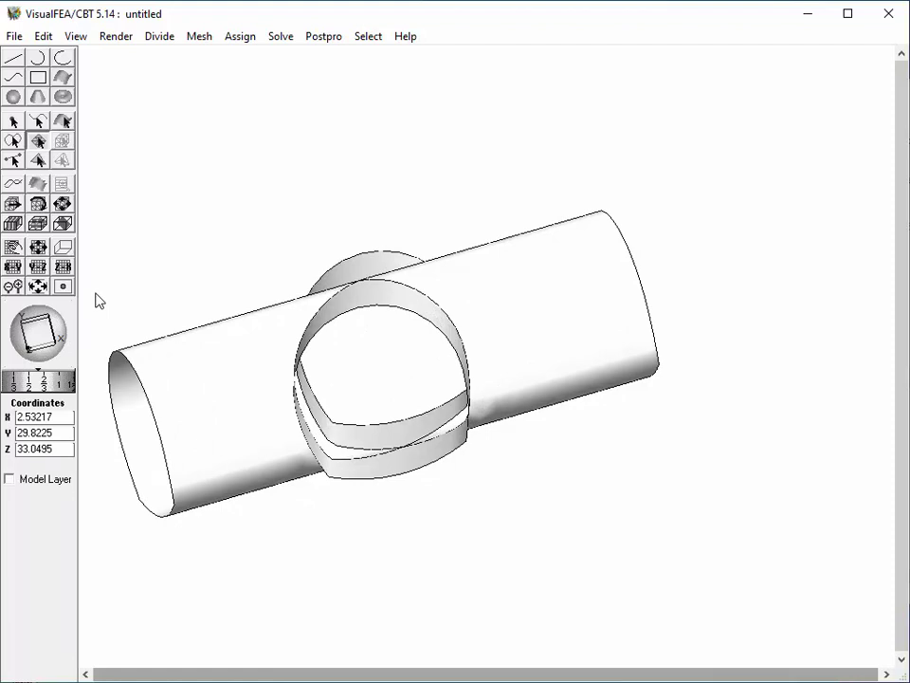
# Step: Draw a closed square of lines through (0, 40, 0), (40, 40, 0), (40, 0, 0) and (0, 0, 0)
pyautogui.click(12, 57)
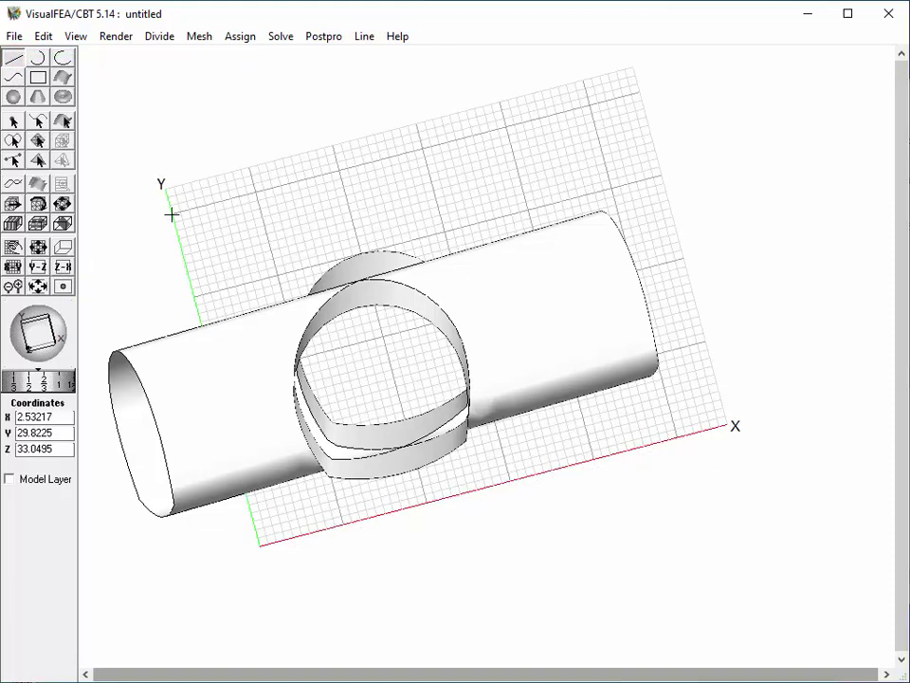
pyautogui.click(172, 215)
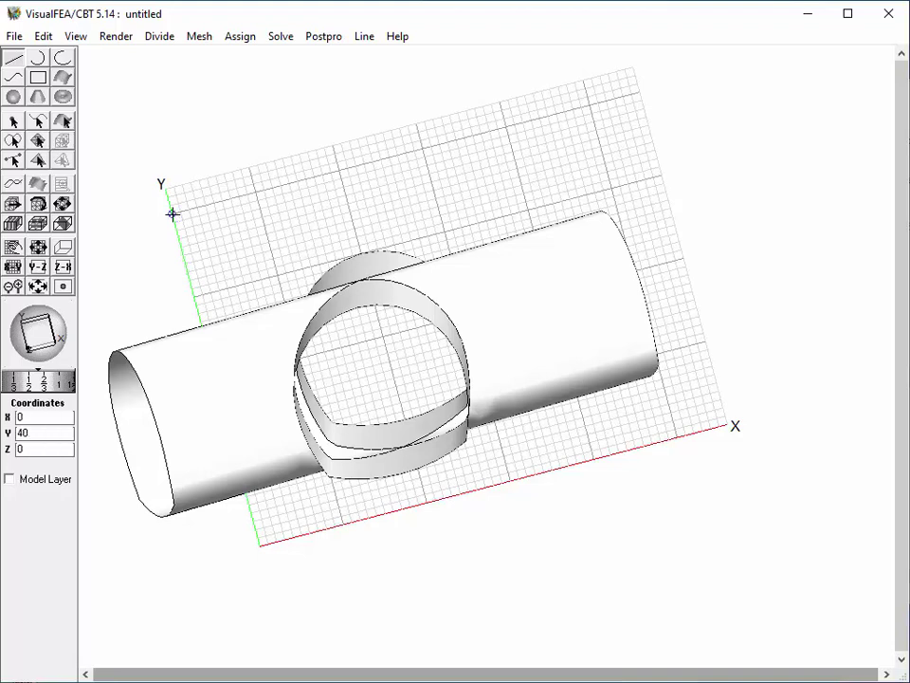
pyautogui.click(505, 128)
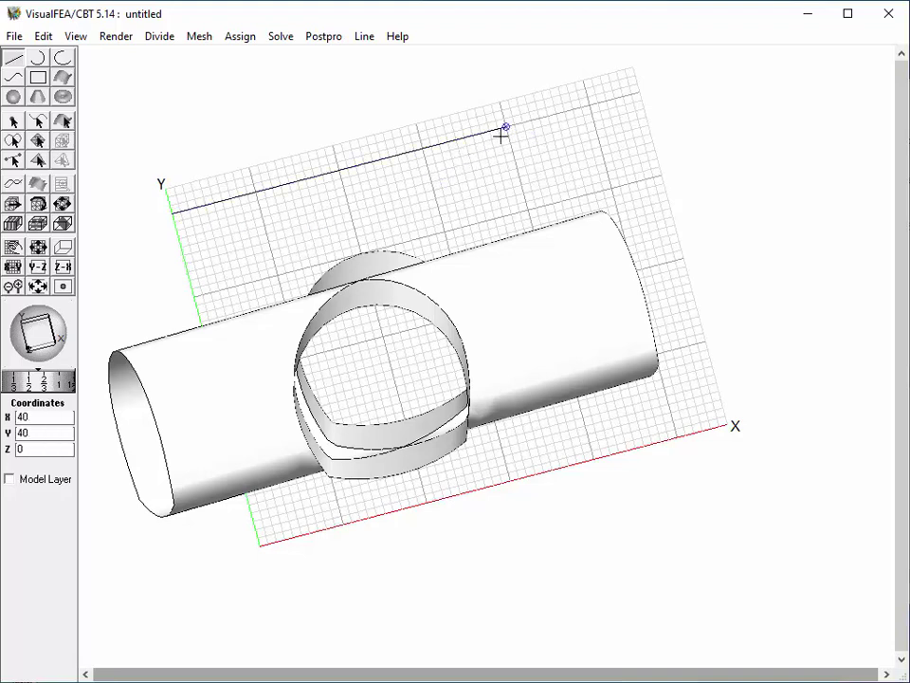
pyautogui.click(592, 461)
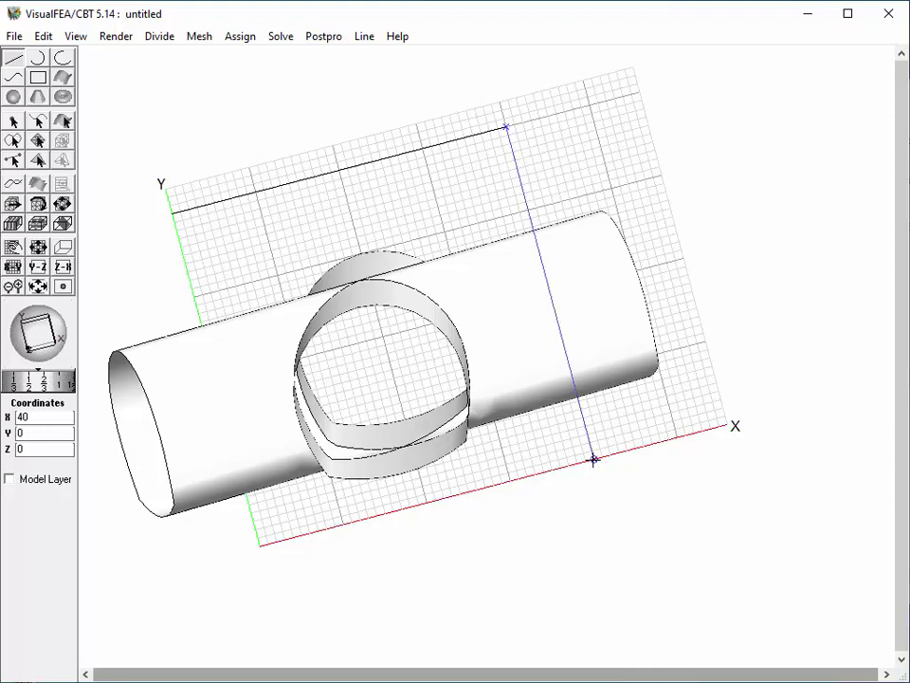
pyautogui.click(260, 544)
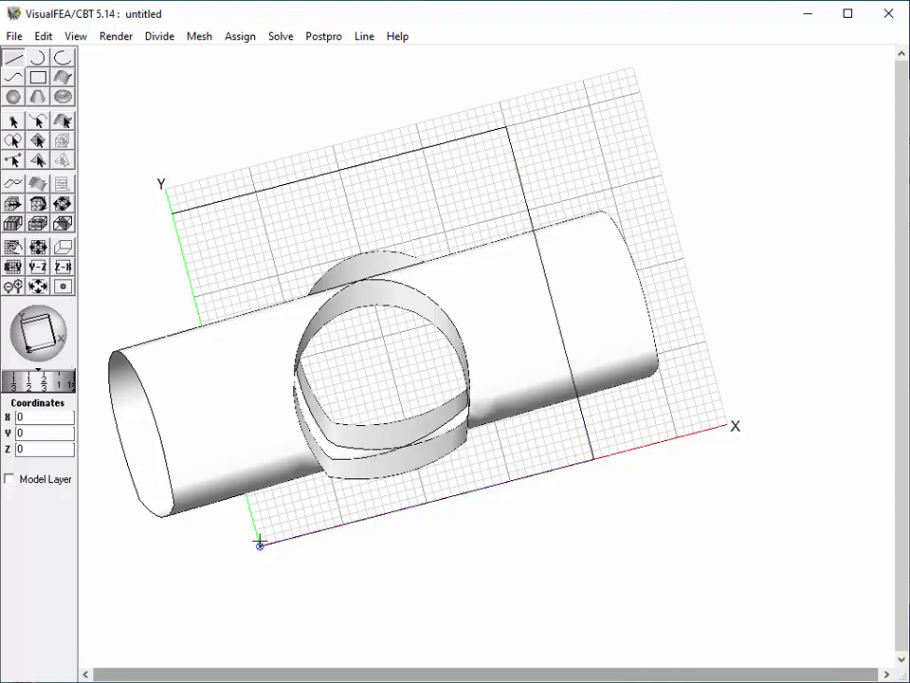
pyautogui.click(171, 213)
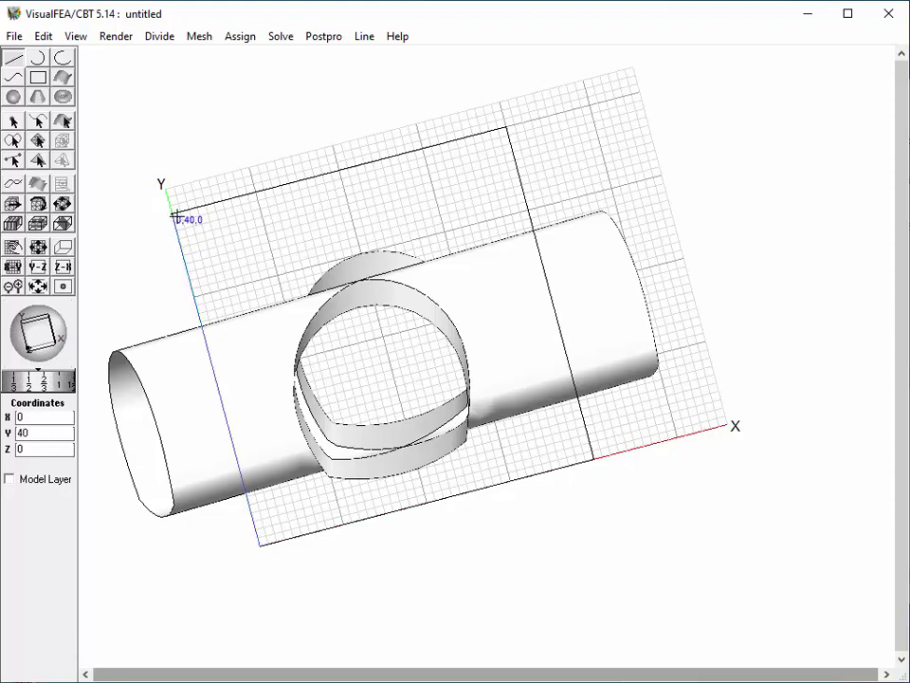
# Step: Divide all four edges of the square into 20 segments each
pyautogui.click(39, 123)
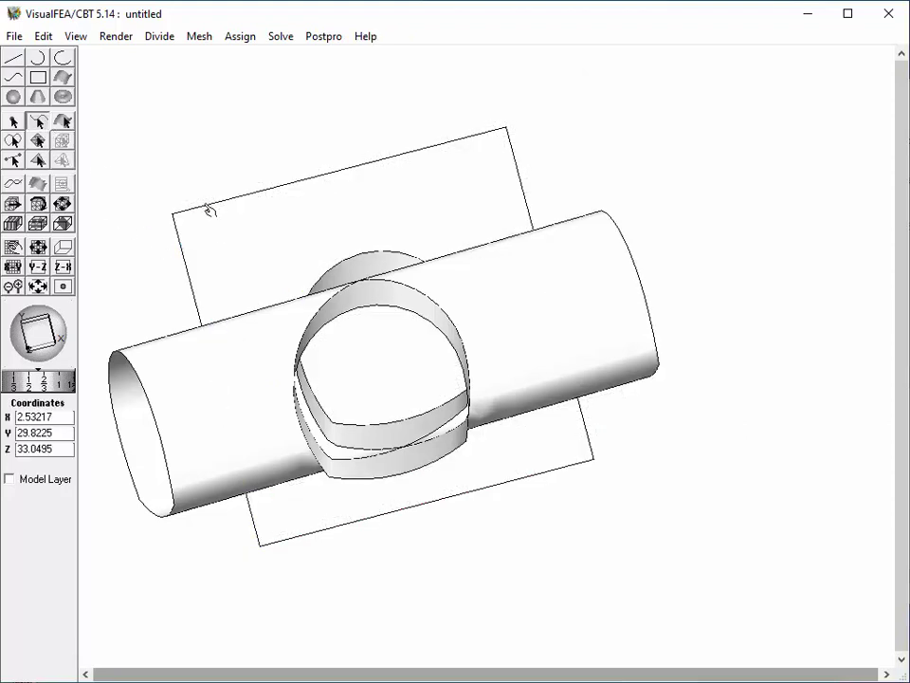
pyautogui.click(193, 277)
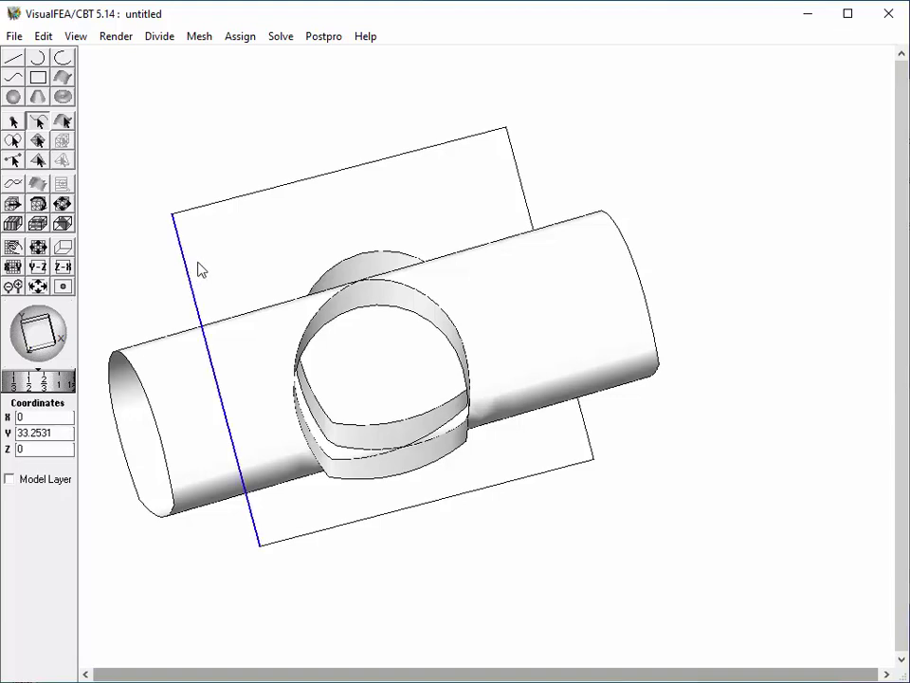
pyautogui.keyDown('shift'); pyautogui.click(241, 203); pyautogui.keyUp('shift')
pyautogui.keyDown('shift'); pyautogui.click(528, 207); pyautogui.keyUp('shift')
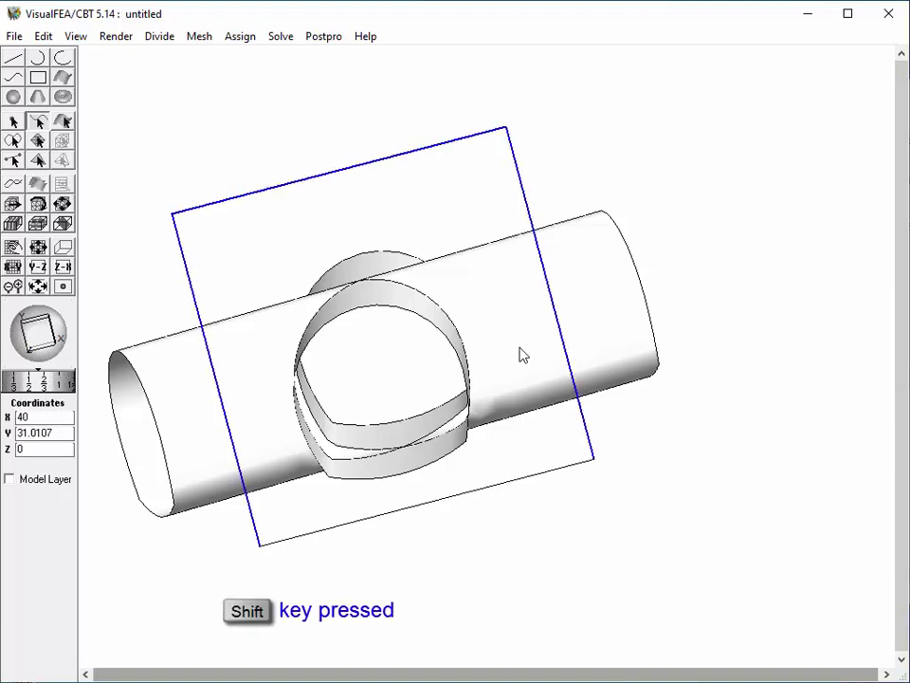
pyautogui.keyDown('shift'); pyautogui.click(492, 481); pyautogui.keyUp('shift')
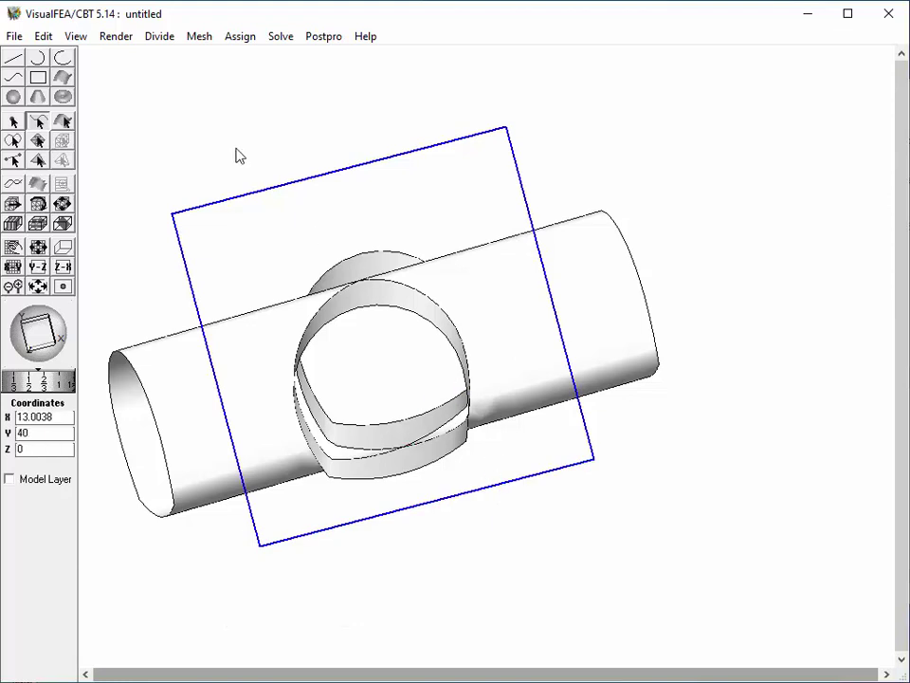
pyautogui.click(160, 38)
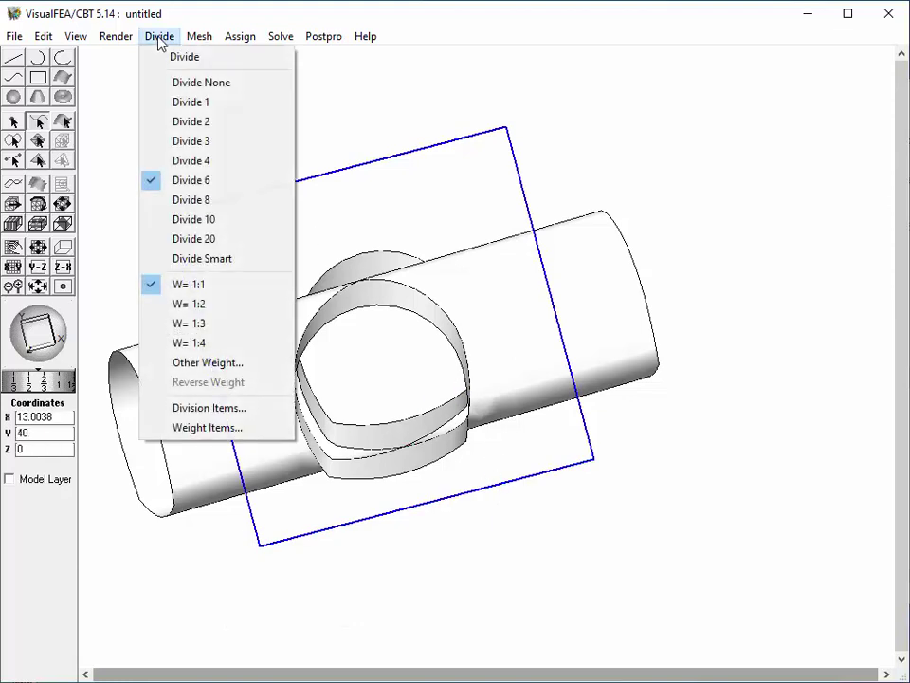
pyautogui.click(194, 239)
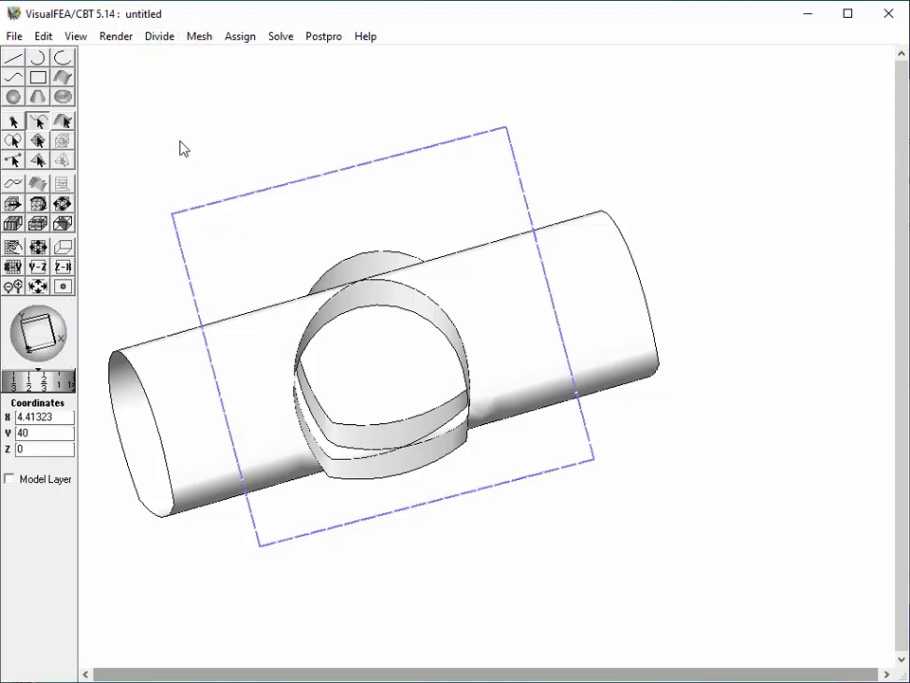
pyautogui.click(217, 95)
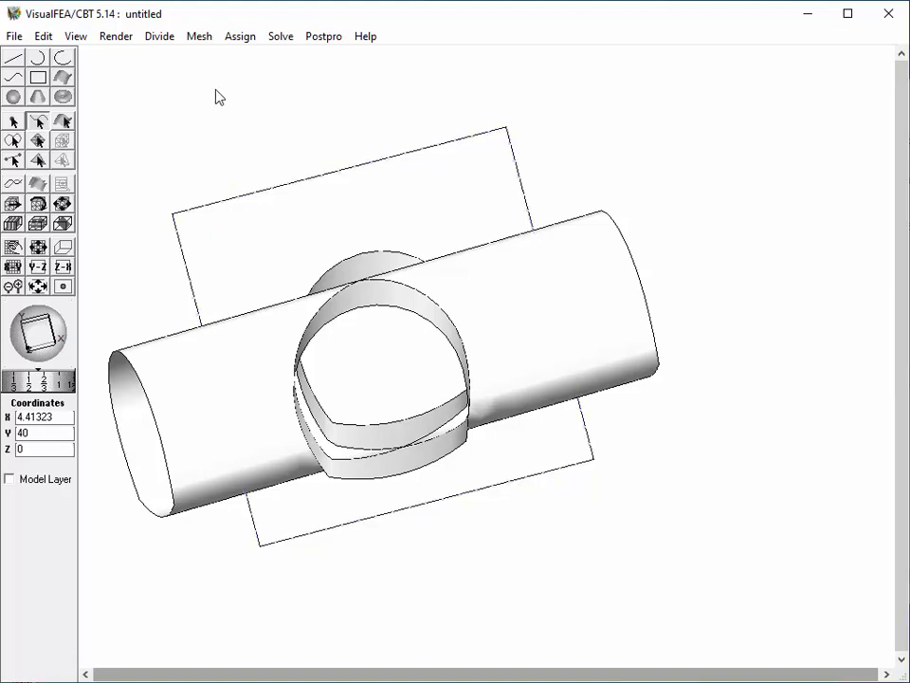
# Step: Extrude the square's upper edge into a Tria 3 surface mesh along Z, with Union Jack arrangement, height 60 and 30 divisions
pyautogui.click(198, 37)
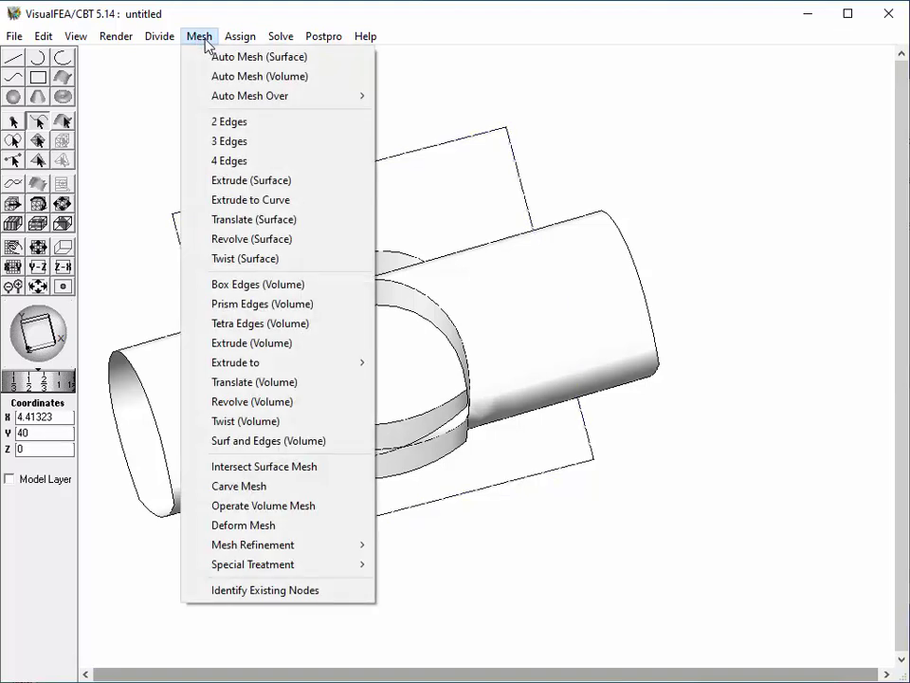
pyautogui.click(244, 180)
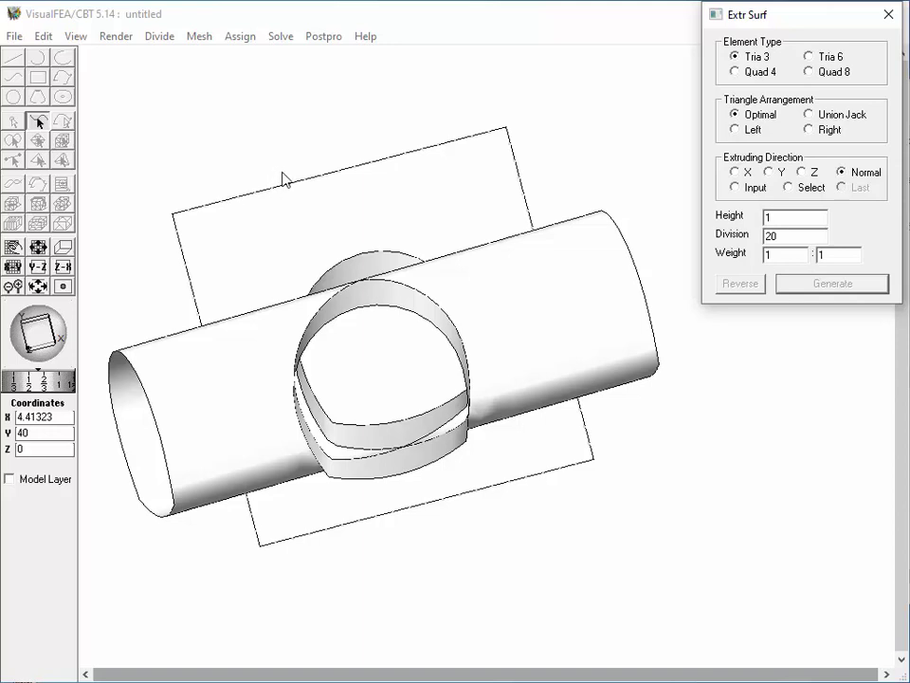
pyautogui.click(810, 116)
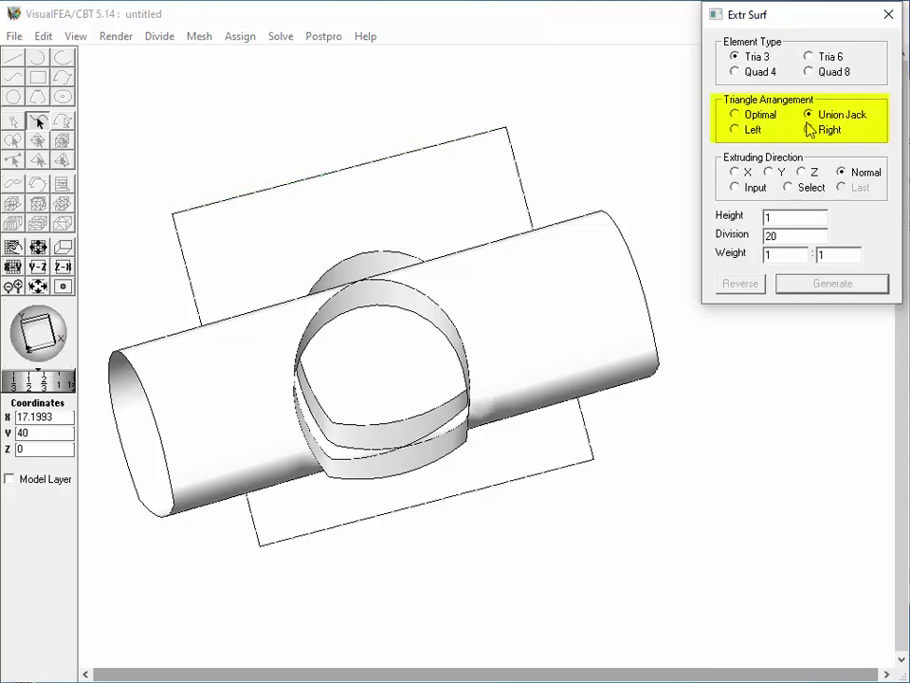
pyautogui.click(803, 173)
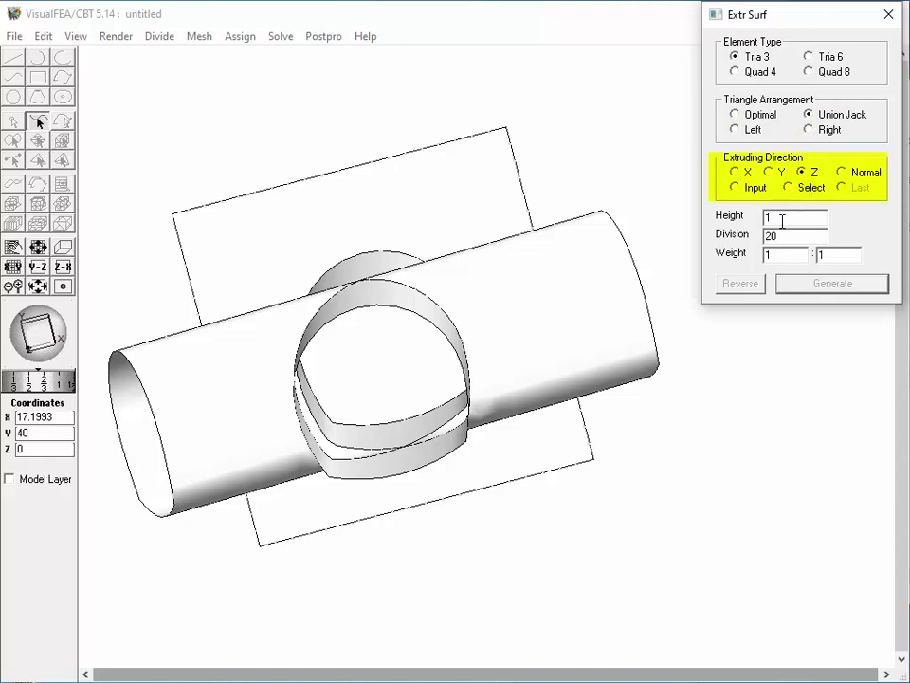
pyautogui.doubleClick(783, 220)
pyautogui.write('60')
pyautogui.press('Tab')
pyautogui.write('30')
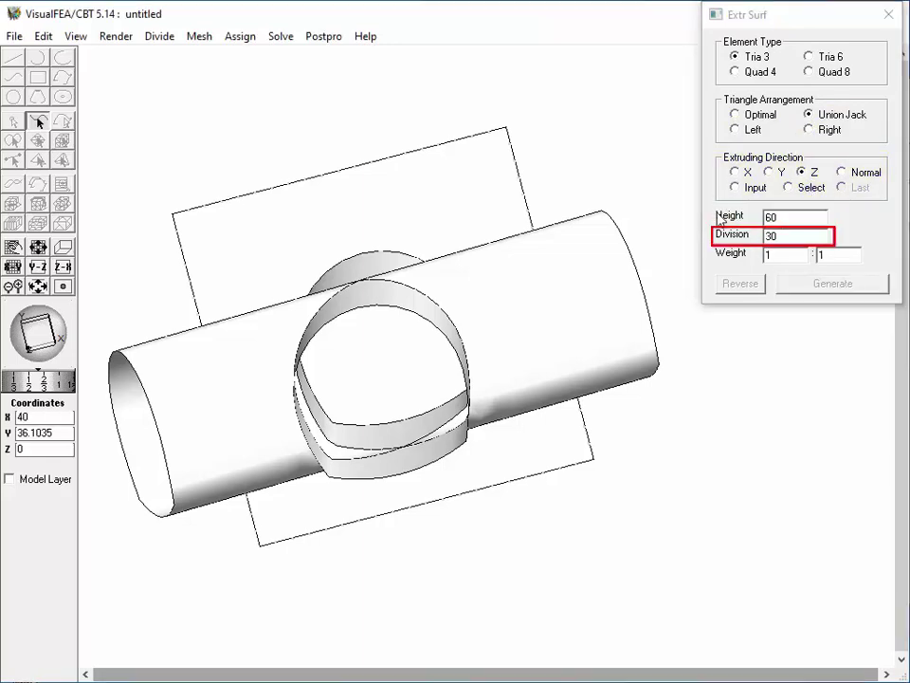
pyautogui.click(417, 151)
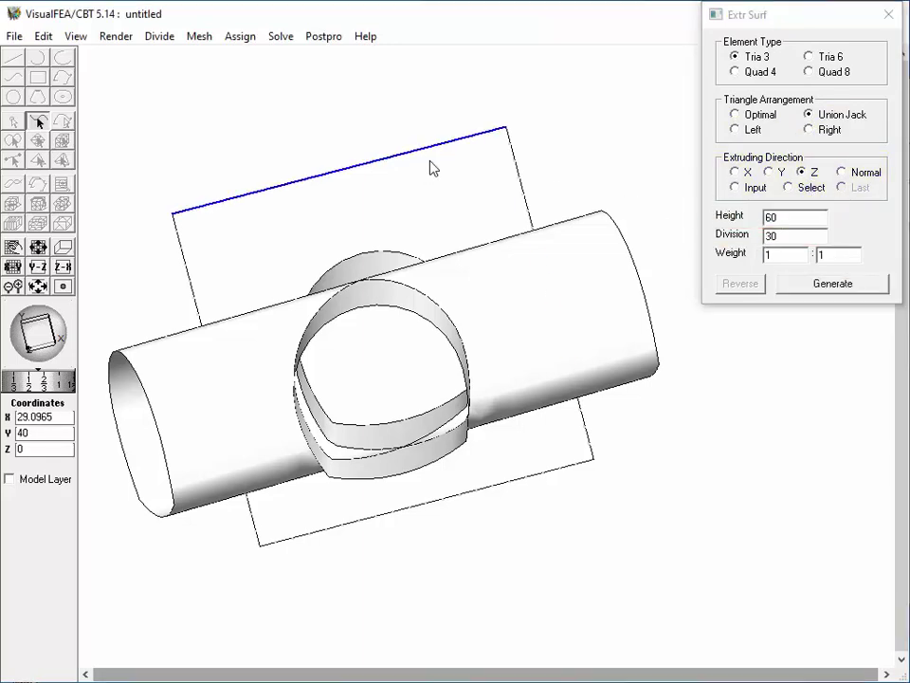
pyautogui.click(817, 281)
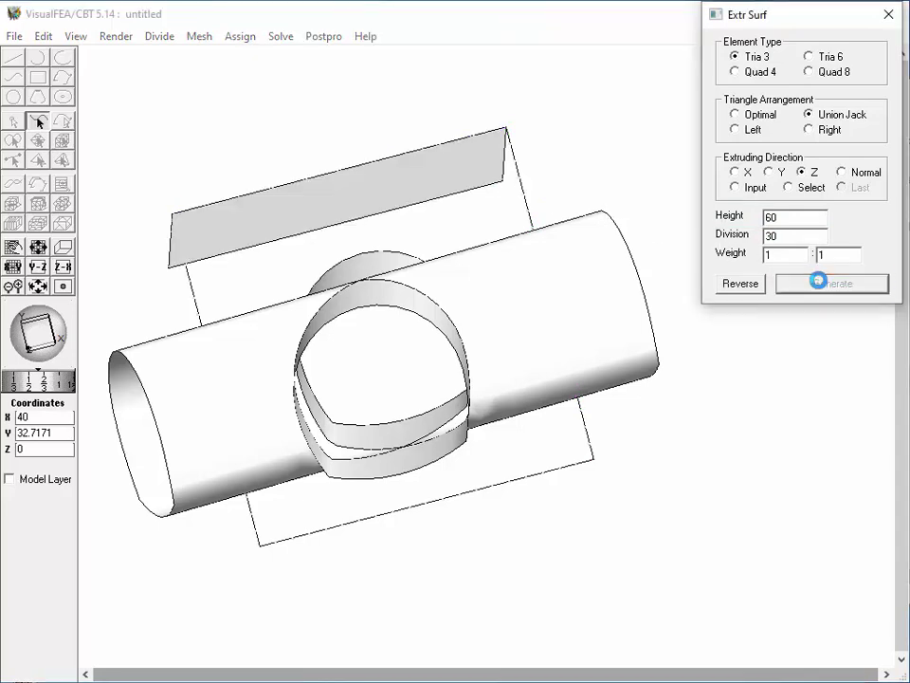
# Step: Extrude the square's remaining three edges along Z into Tria 3 Union Jack surface meshes, with height 60 and 30 divisions
pyautogui.click(191, 287)
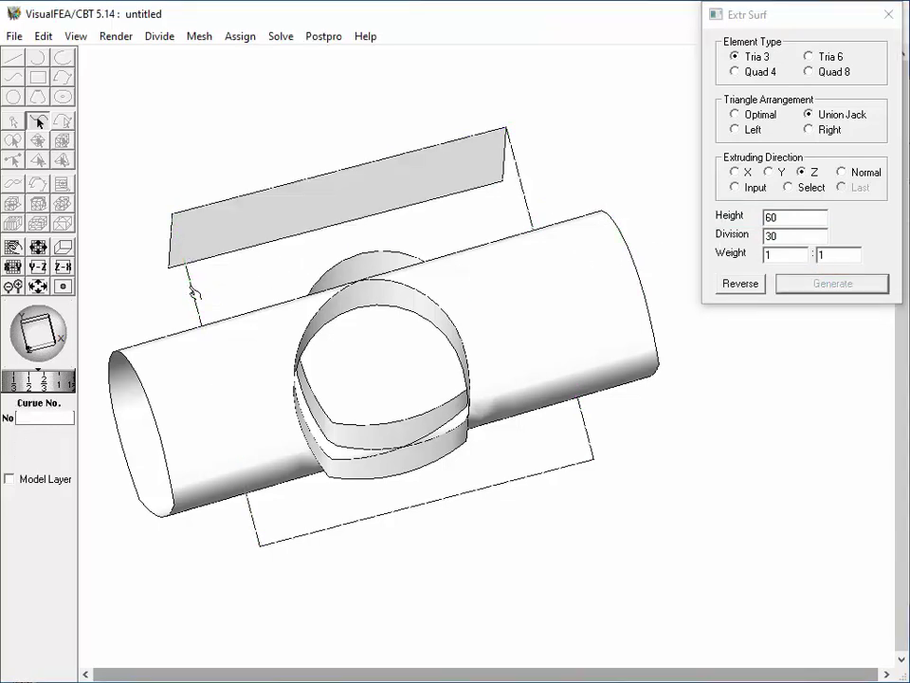
pyautogui.click(795, 283)
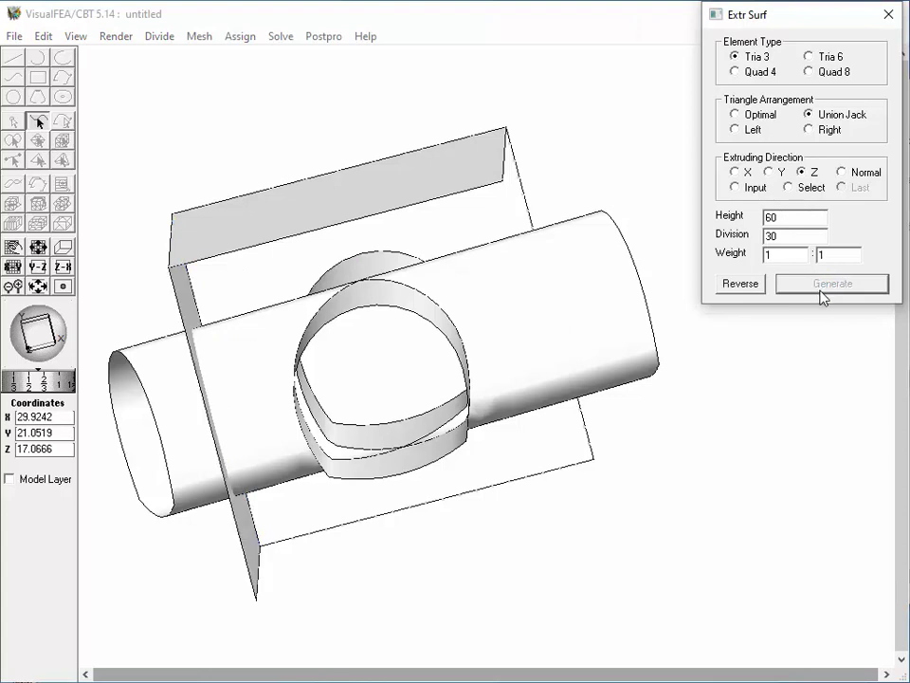
pyautogui.click(533, 210)
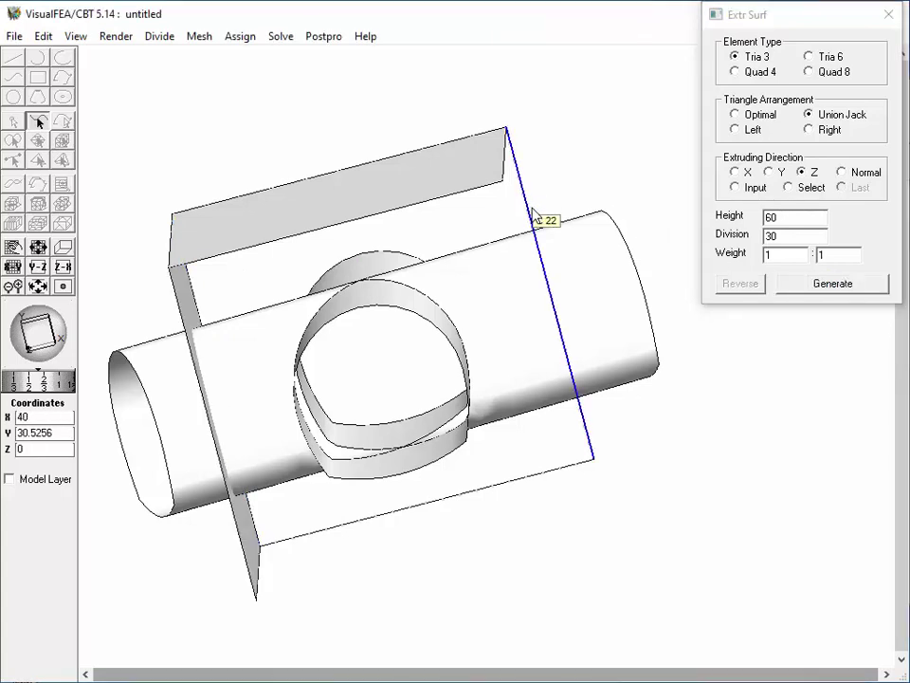
pyautogui.click(814, 283)
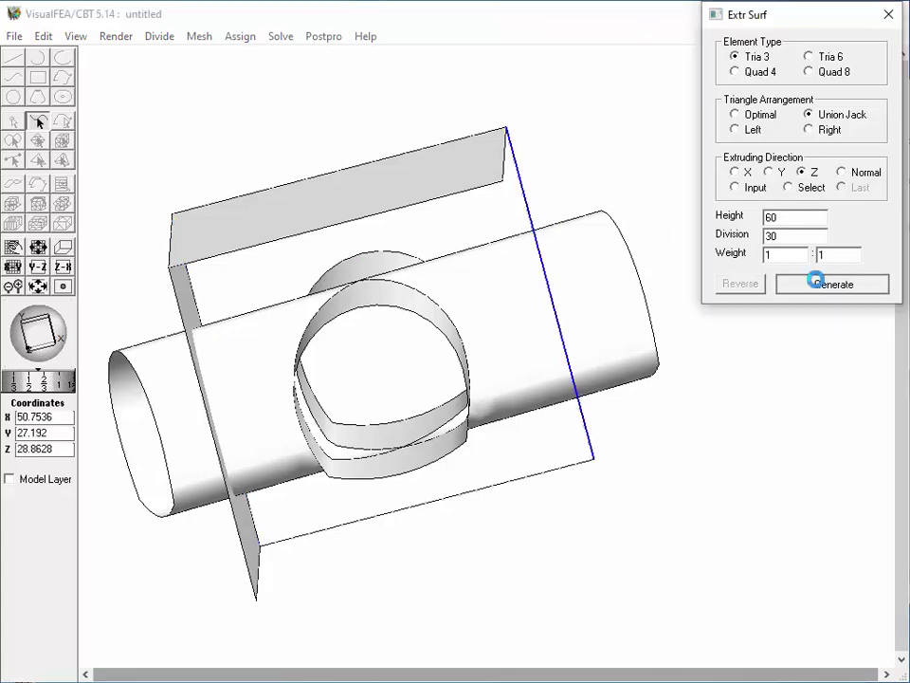
pyautogui.click(487, 491)
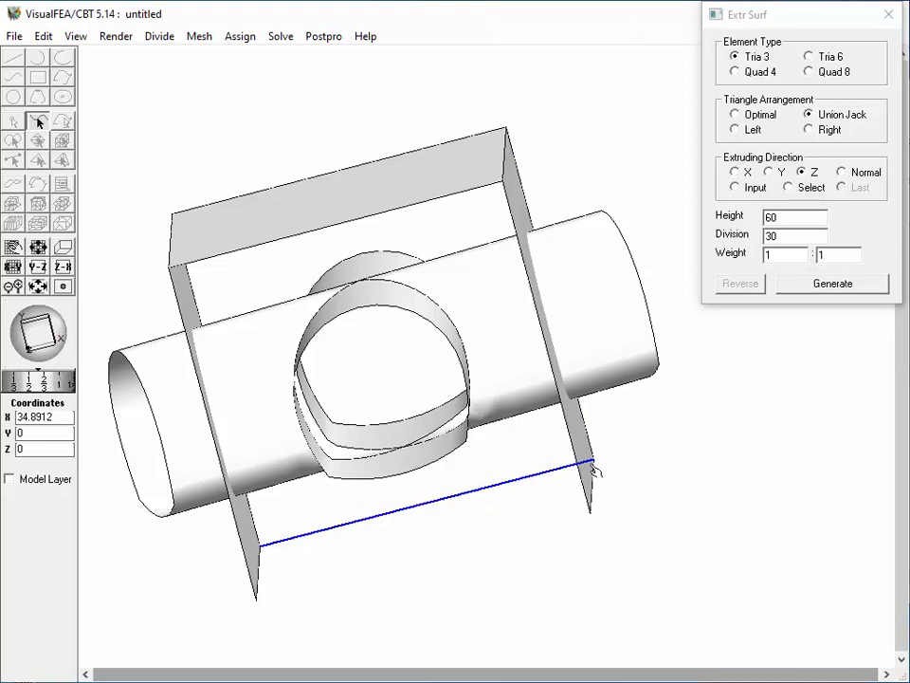
pyautogui.click(854, 285)
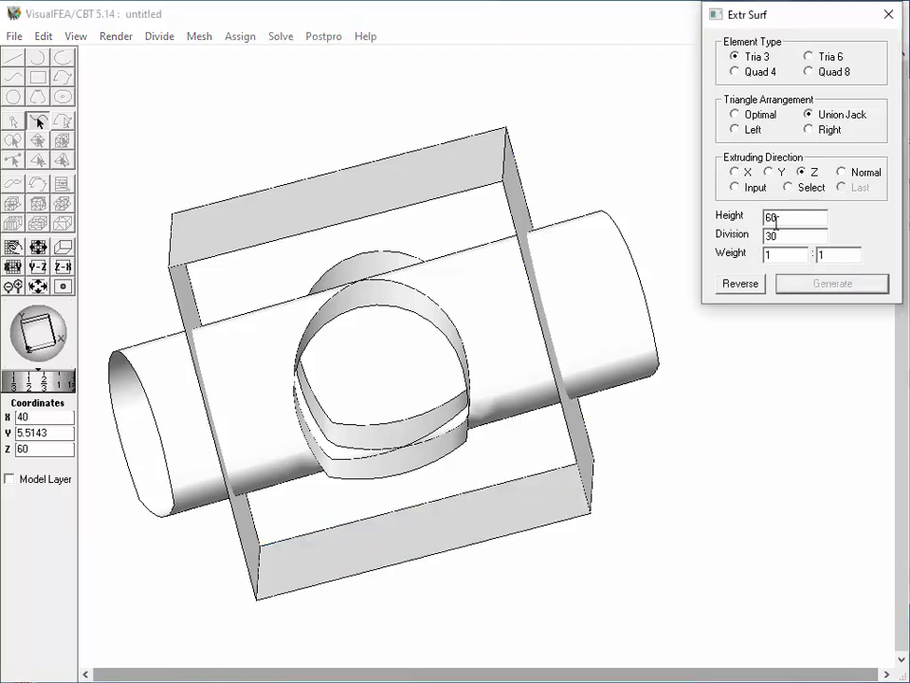
pyautogui.click(888, 16)
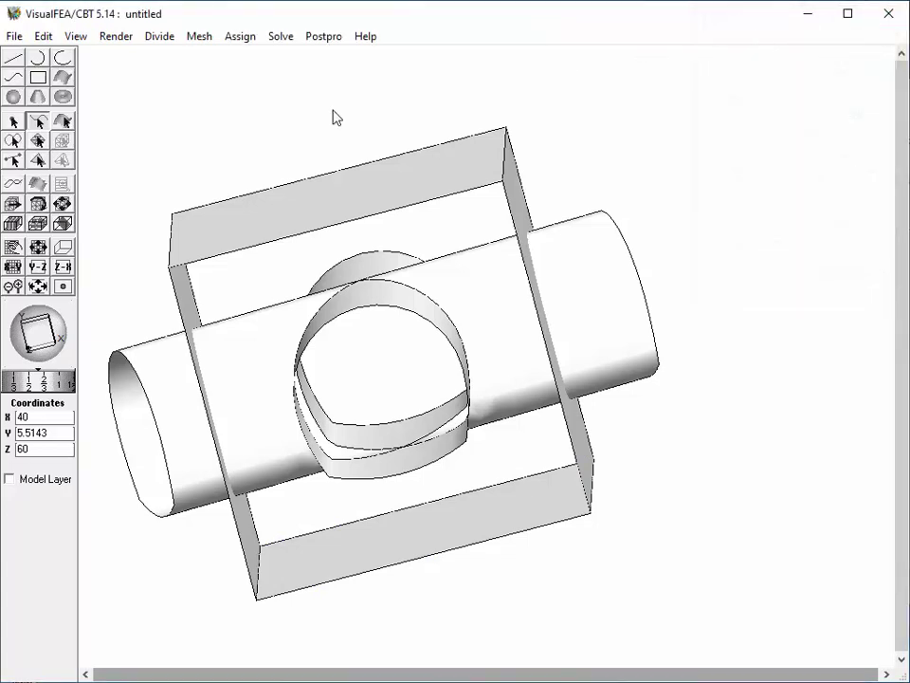
# Step: Render the tunnel junction and its outer surfaces as a mesh in Hidden Removed mode
pyautogui.click(118, 36)
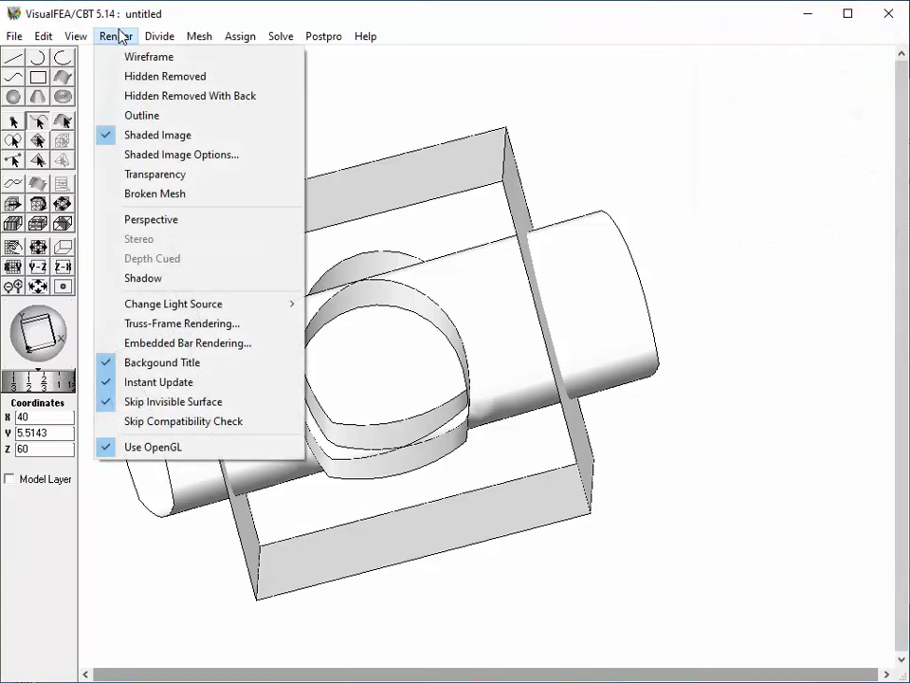
pyautogui.click(129, 83)
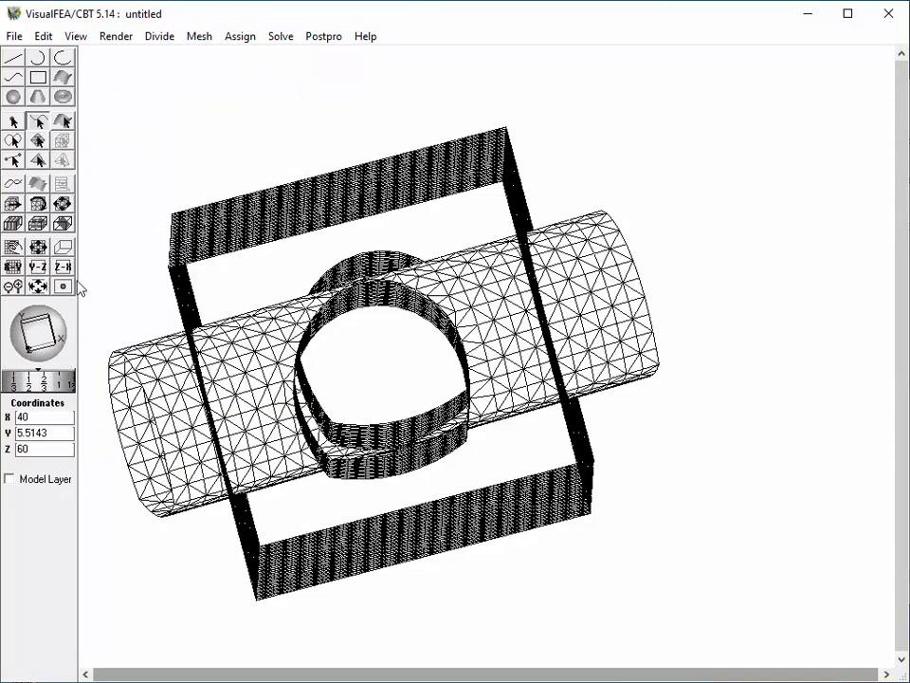
pyautogui.moveTo(38, 330)
pyautogui.mouseDown()
pyautogui.moveTo(52, 334)
pyautogui.moveTo(42, 332)
pyautogui.mouseUp()
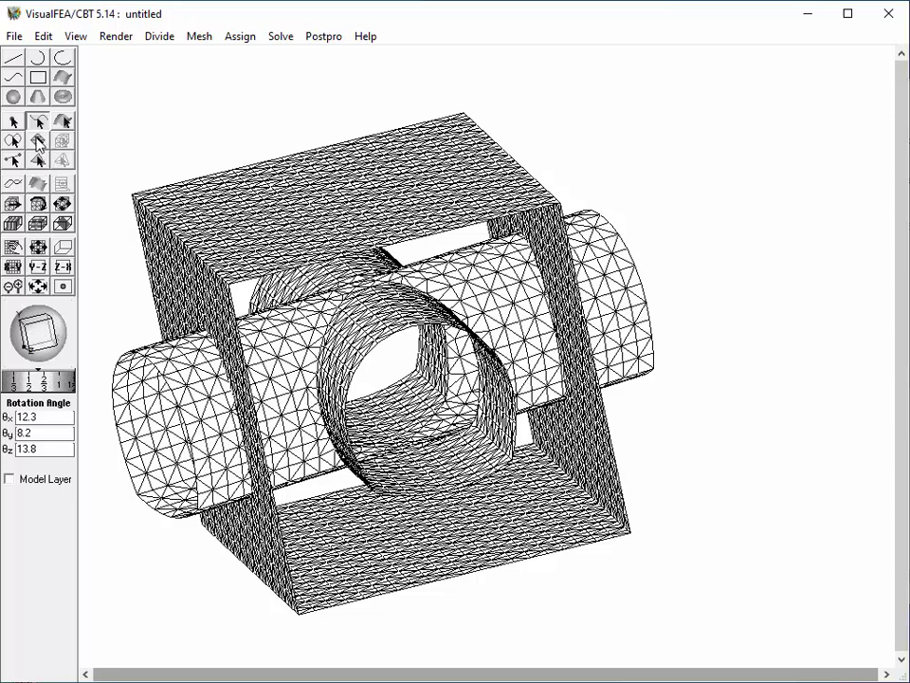
# Step: Intersect the tunnel branch on the X = 0 side with the outer surface it passes through, as surface meshes
pyautogui.click(38, 140)
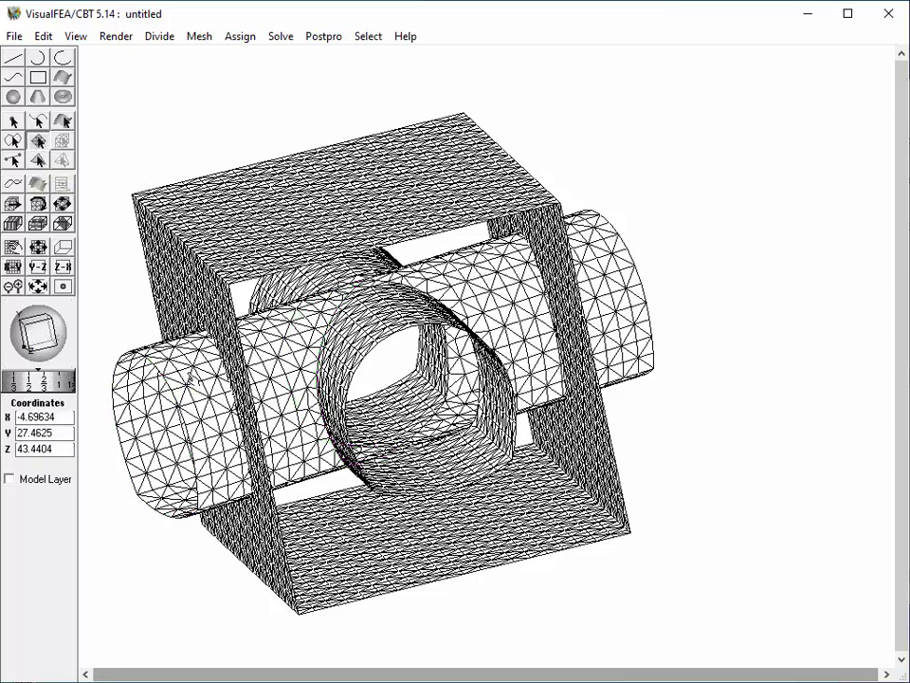
pyautogui.click(193, 380)
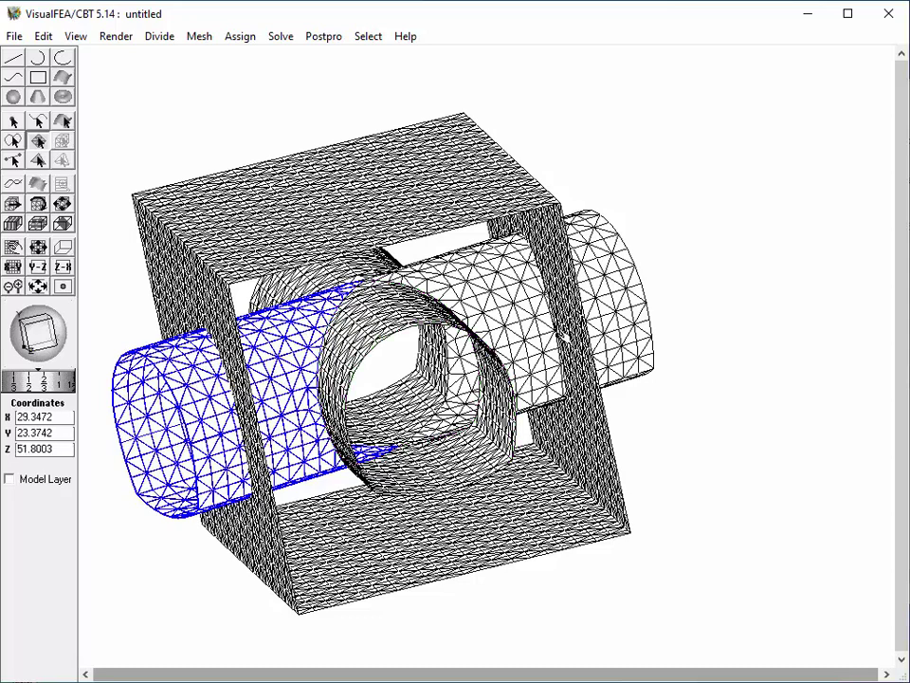
pyautogui.click(520, 349)
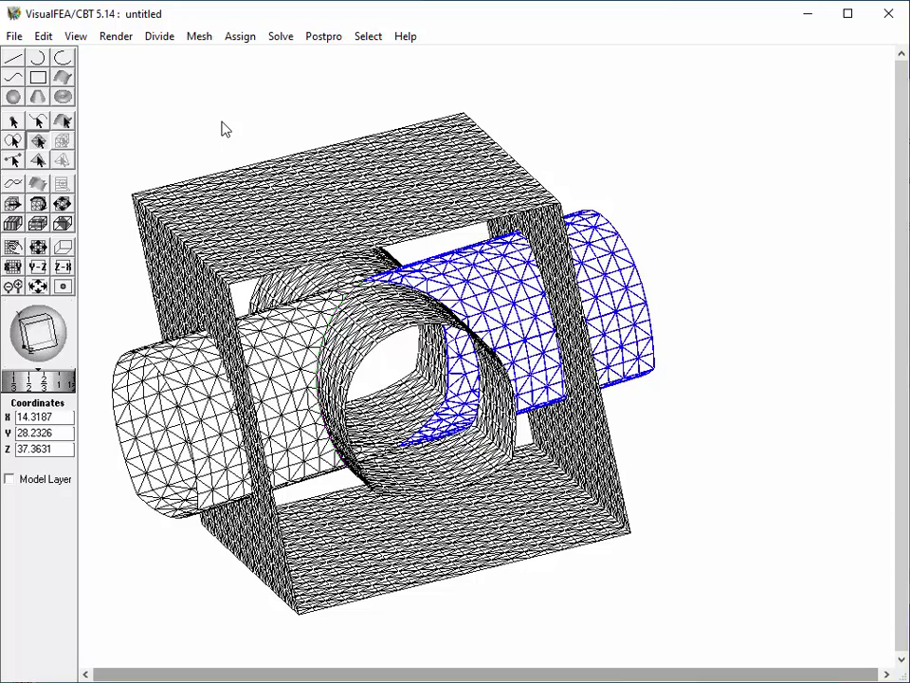
pyautogui.click(43, 36)
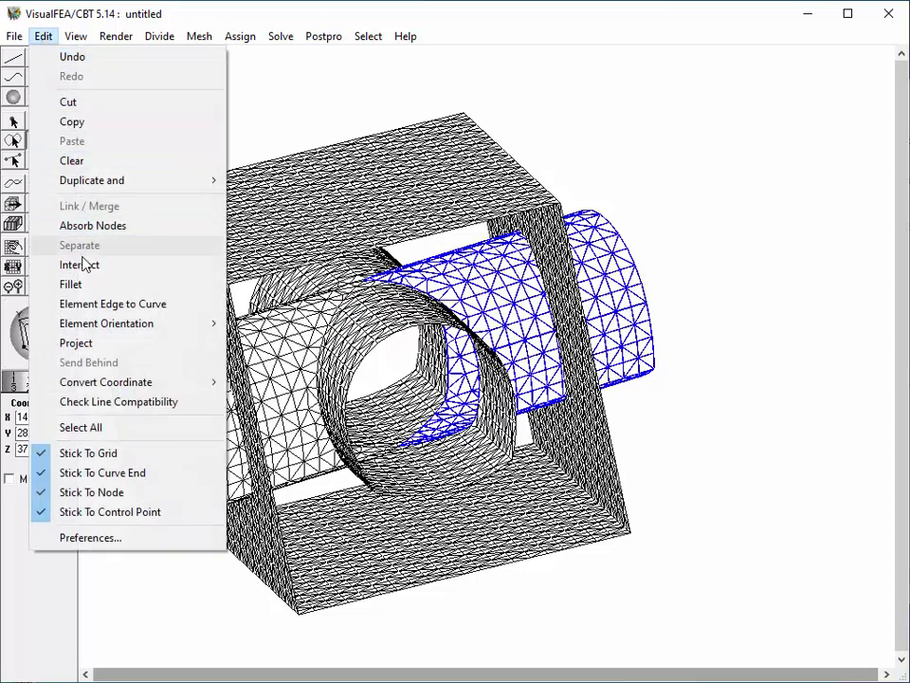
pyautogui.click(85, 266)
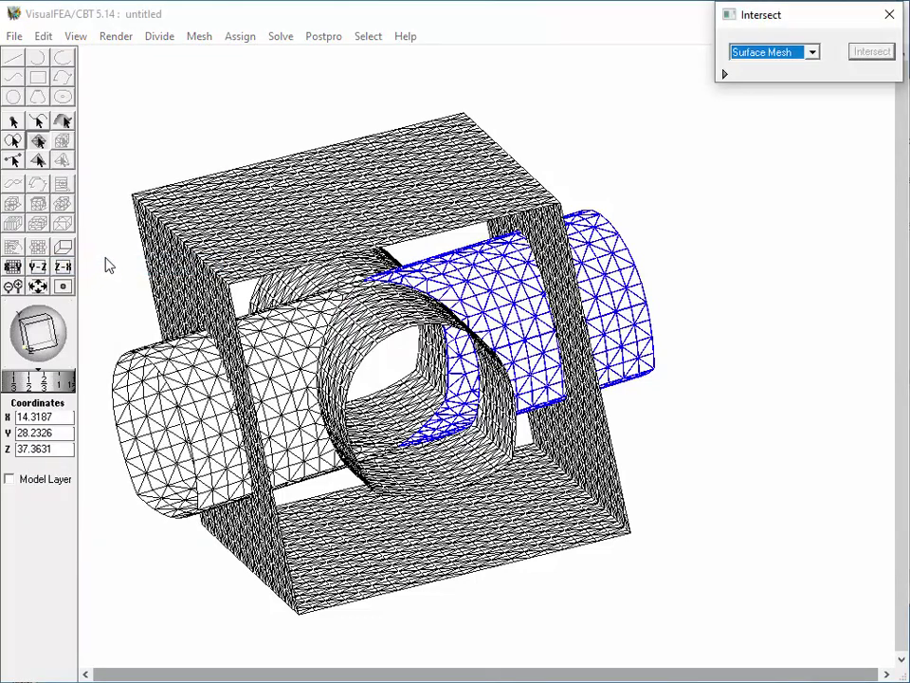
pyautogui.click(213, 404)
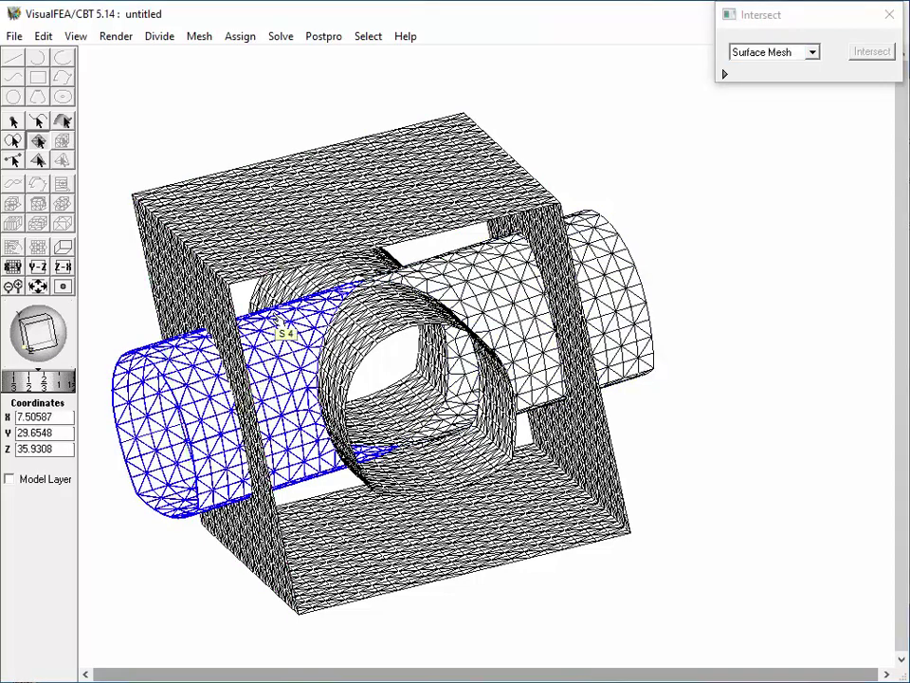
pyautogui.keyDown('shift'); pyautogui.click(228, 302); pyautogui.keyUp('shift')
pyautogui.click(865, 52)
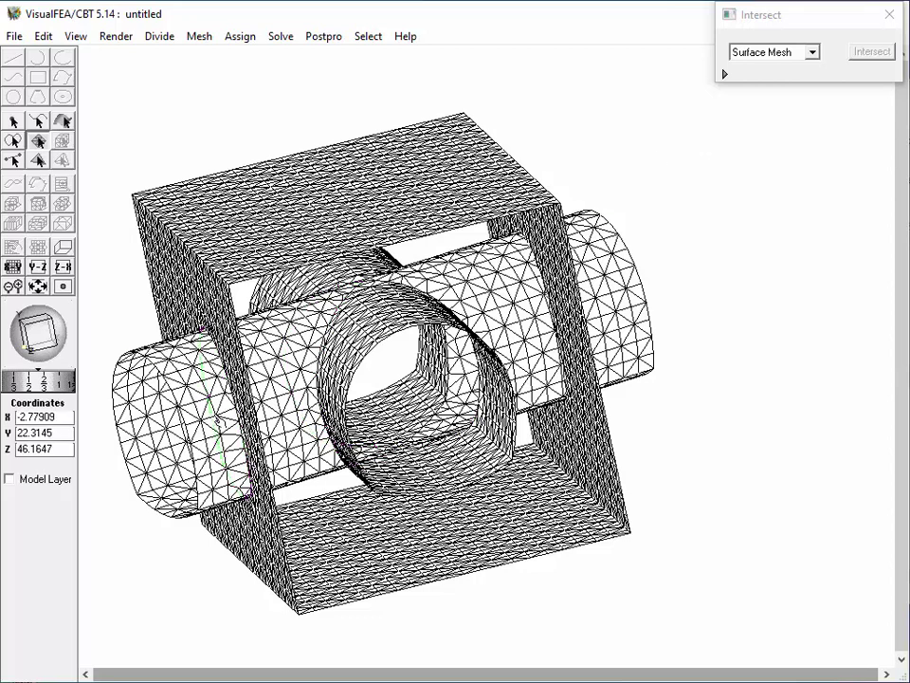
# Step: Delete the tunnel piece protruding beyond the X = 0 outer surface and the surface patch covering the tunnel opening there
pyautogui.click(214, 417)
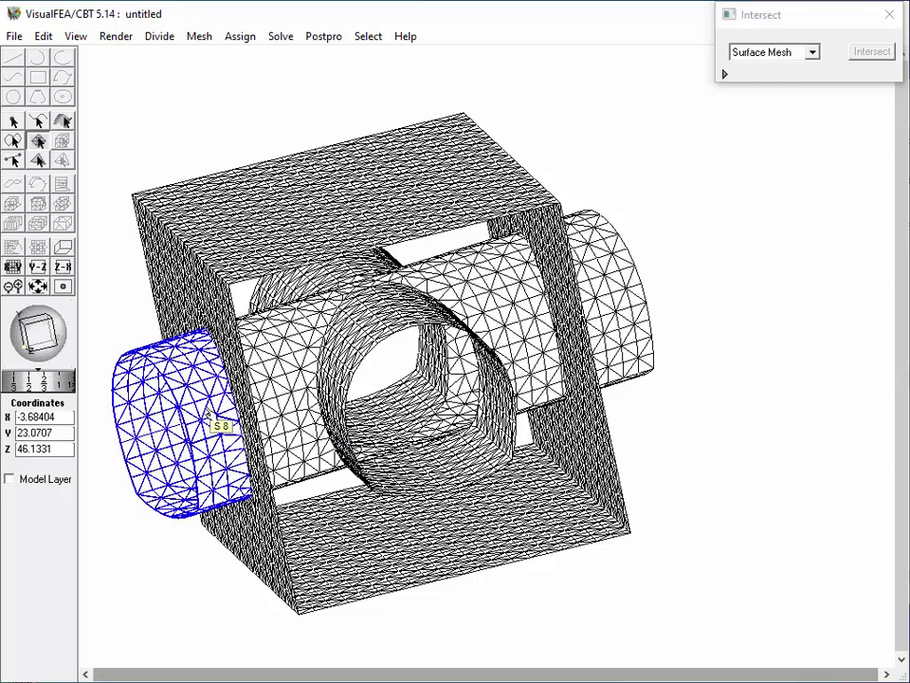
pyautogui.press('Delete')
pyautogui.click(226, 410)
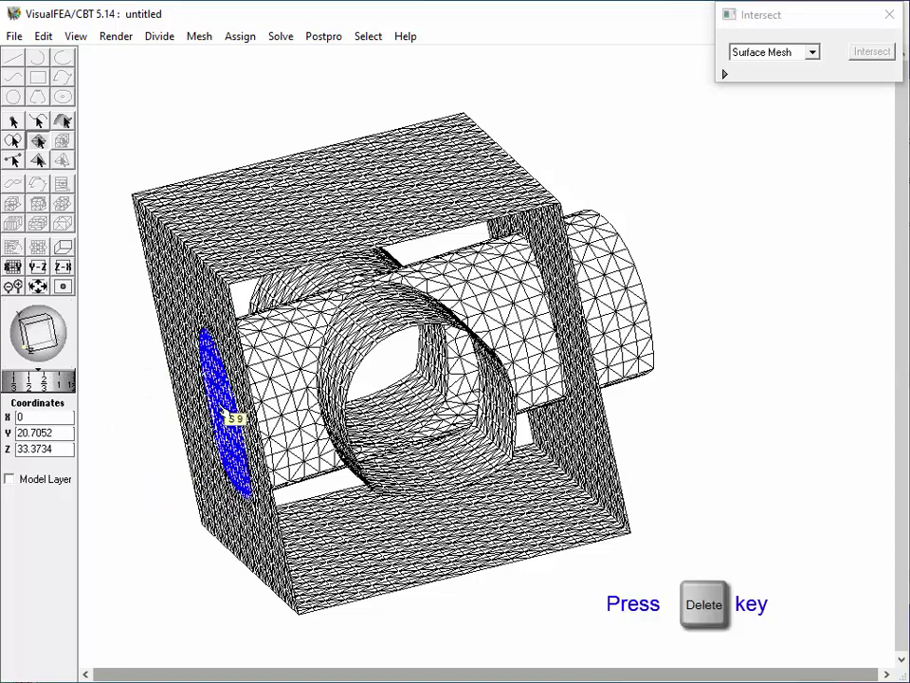
pyautogui.press('Delete')
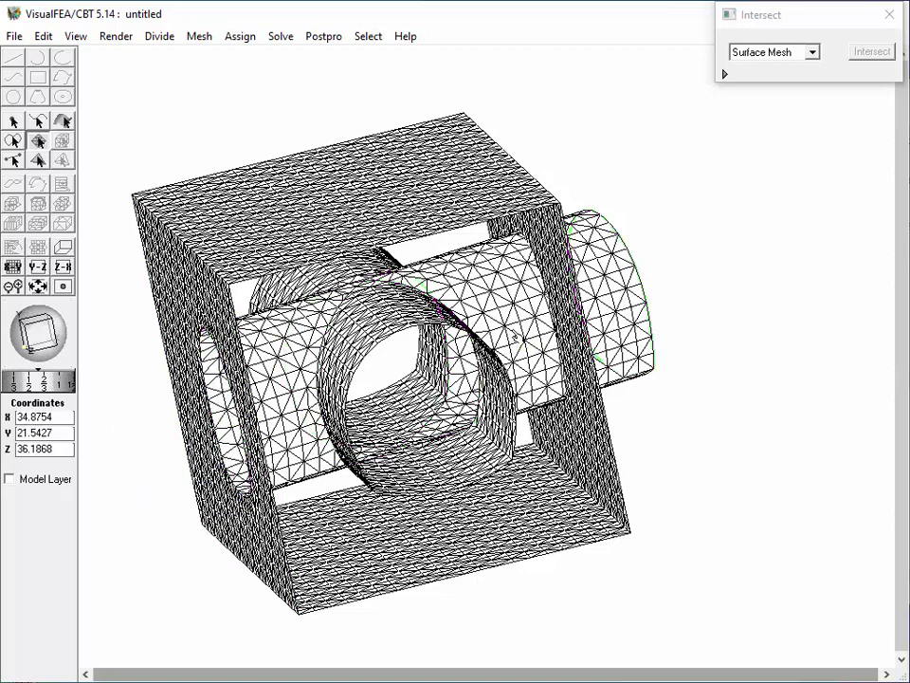
# Step: Intersect the tunnel branch on the X = 40 side with the outer surface it passes through
pyautogui.click(518, 343)
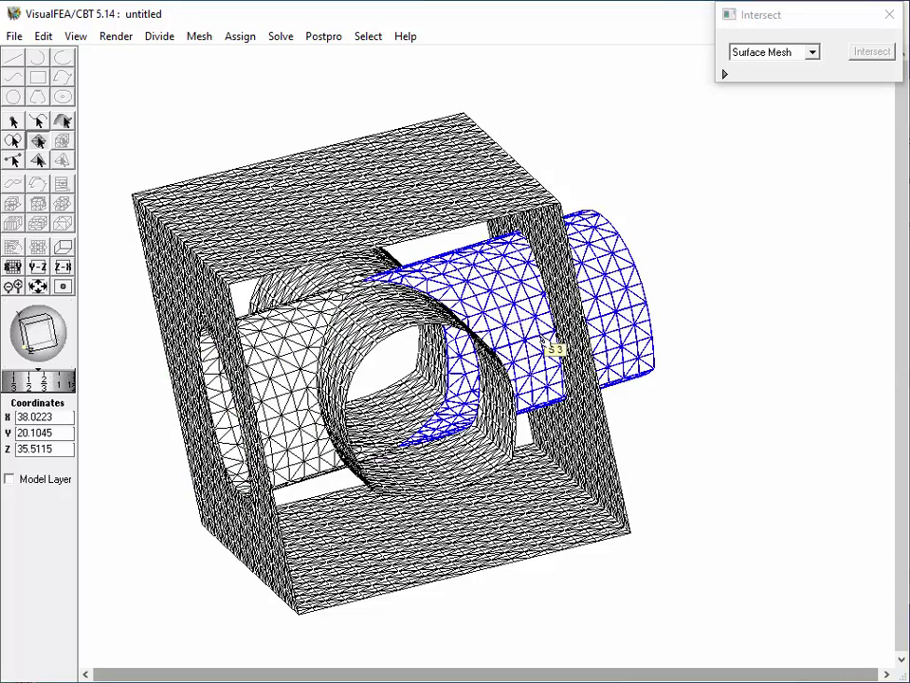
pyautogui.keyDown('shift'); pyautogui.click(579, 317); pyautogui.keyUp('shift')
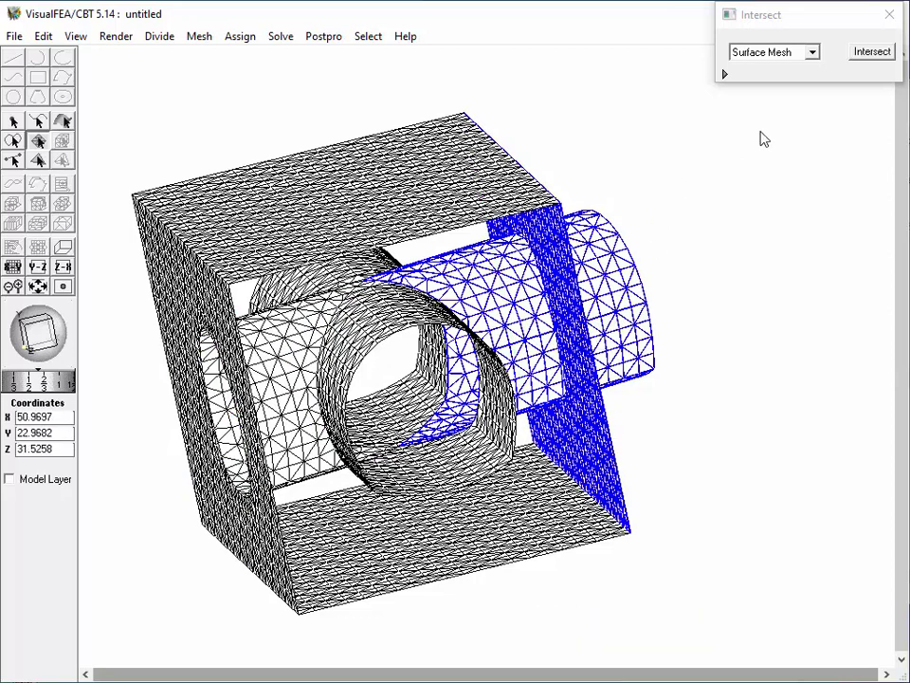
pyautogui.click(869, 54)
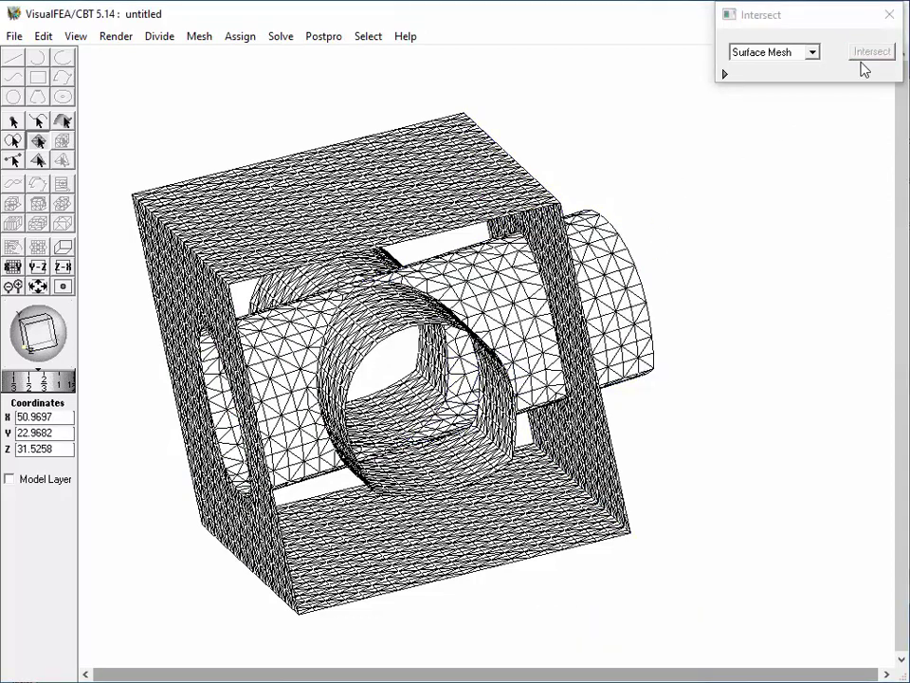
# Step: Delete the tunnel piece protruding beyond the X = 40 outer surface and the patch covering its opening, and end the Intersect command
pyautogui.click(636, 285)
pyautogui.press('Delete')
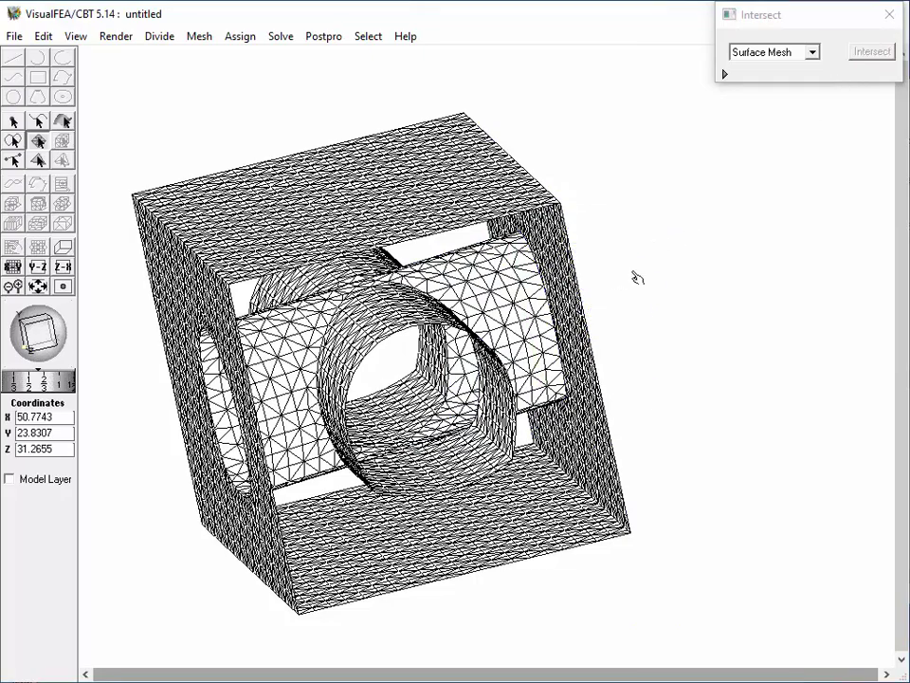
pyautogui.moveTo(64, 360); pyautogui.dragTo(89, 340)
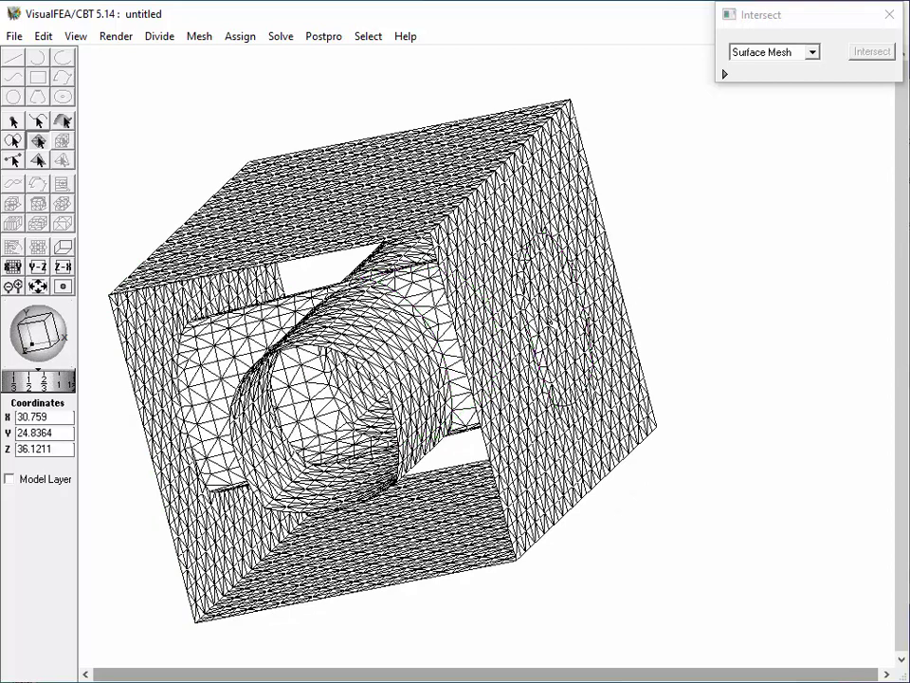
pyautogui.click(563, 332)
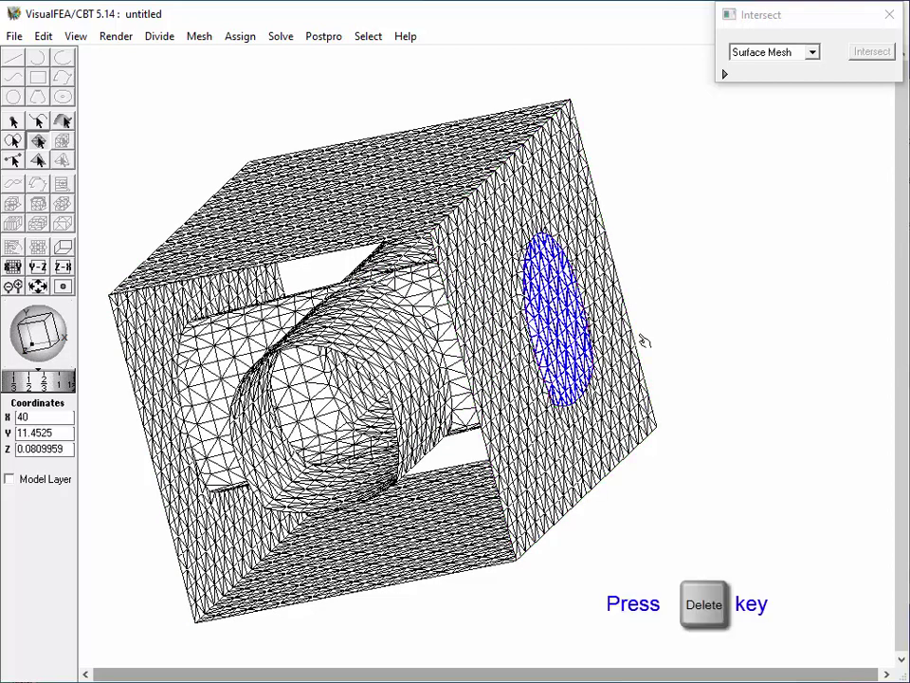
pyautogui.press('Delete')
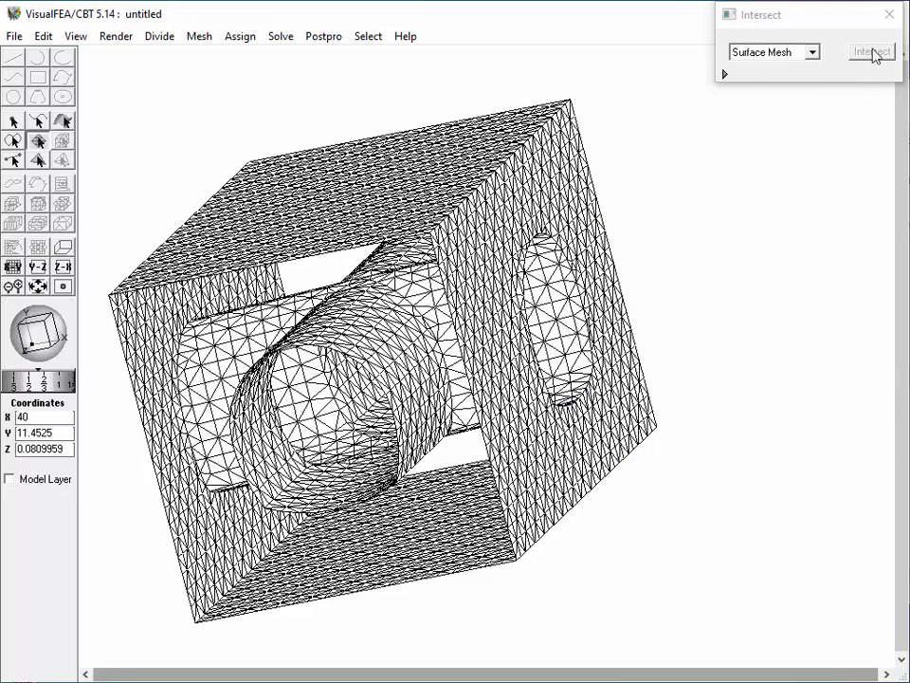
pyautogui.click(888, 16)
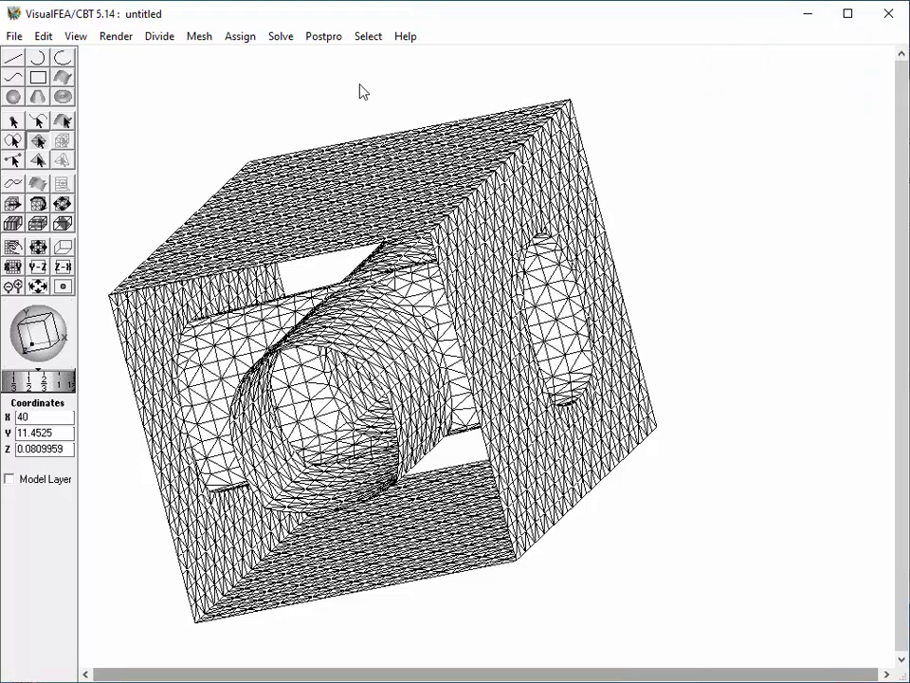
# Step: Auto-mesh the box's open front face around the tunnel opening with Tria 3 elements, using the Advancing front (paving) algorithm
pyautogui.click(199, 36)
pyautogui.click(203, 57)
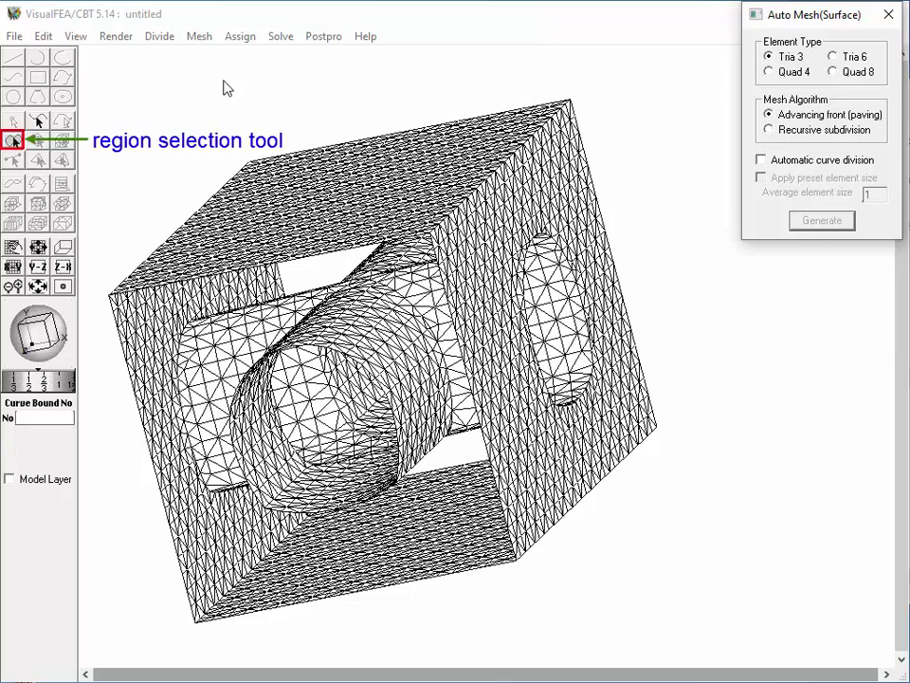
pyautogui.click(14, 141)
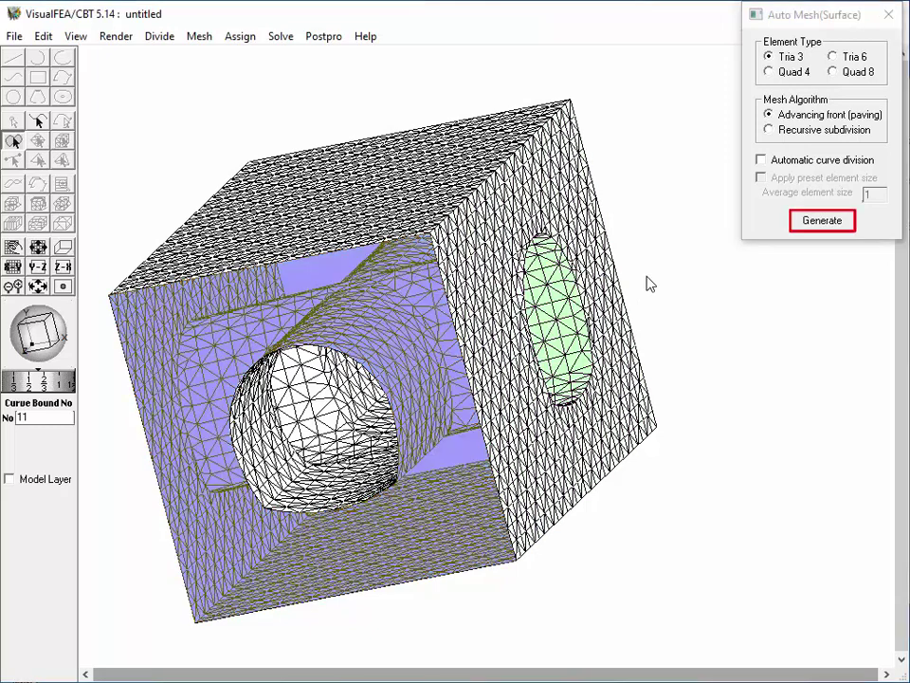
pyautogui.click(819, 220)
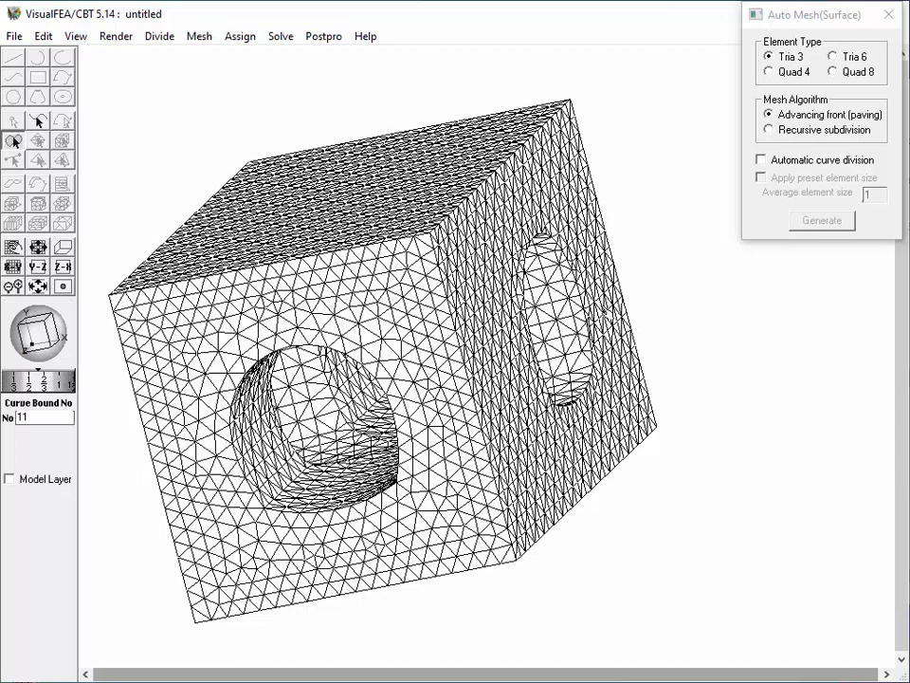
# Step: Auto-mesh the box's open rear face around the tunnel opening with the same Tria 3 paving settings, and end surface meshing
pyautogui.moveTo(69, 335); pyautogui.dragTo(13, 346)
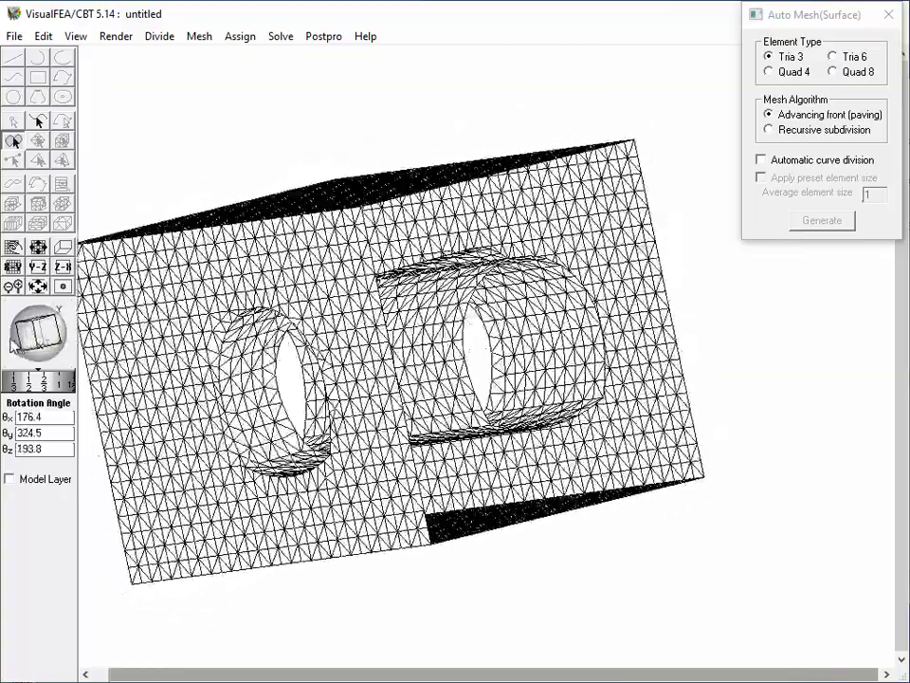
pyautogui.click(408, 189)
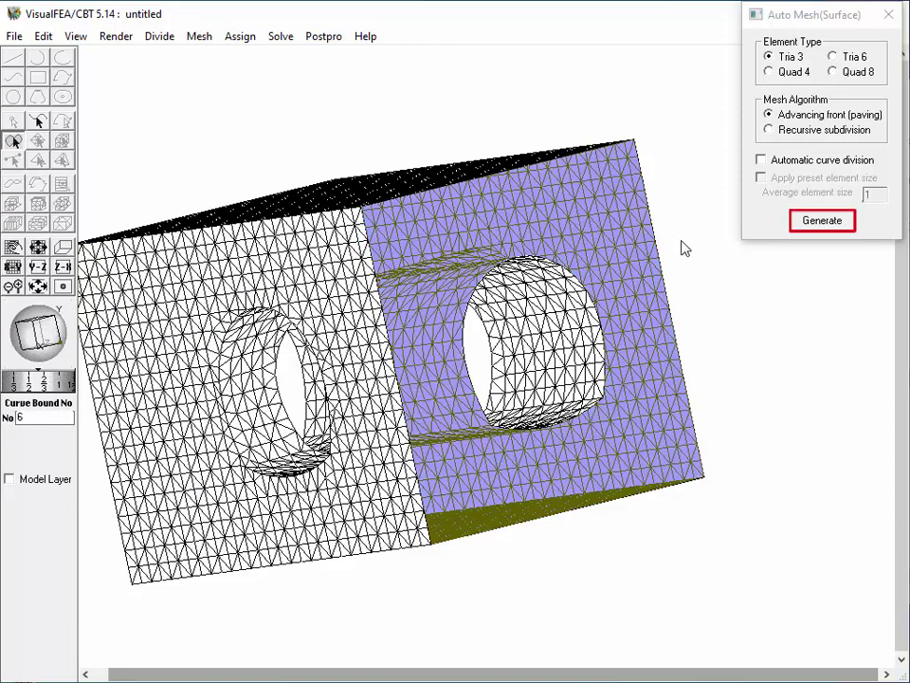
pyautogui.click(809, 227)
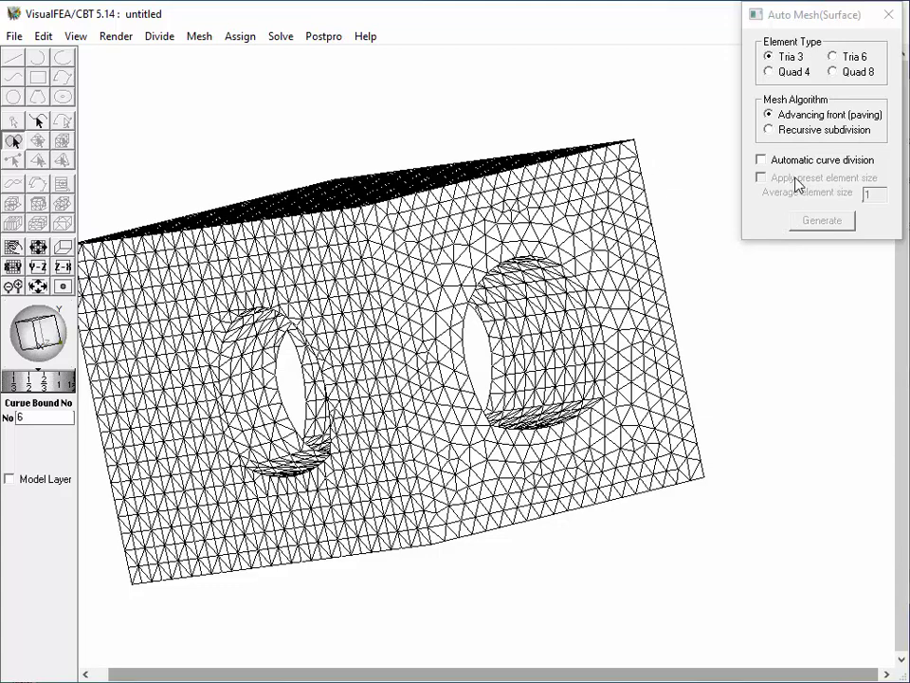
pyautogui.click(887, 14)
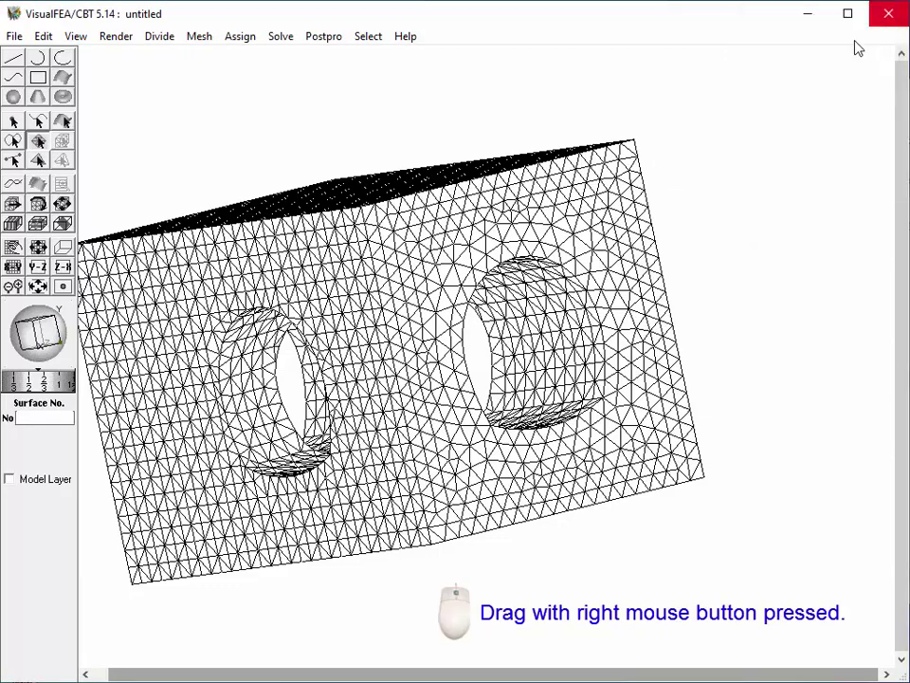
# Step: Auto-mesh the volume enclosed by all the box and tunnel surfaces, and end volume meshing
pyautogui.moveTo(345, 307); pyautogui.dragTo(376, 314, button='right')
pyautogui.click(198, 36)
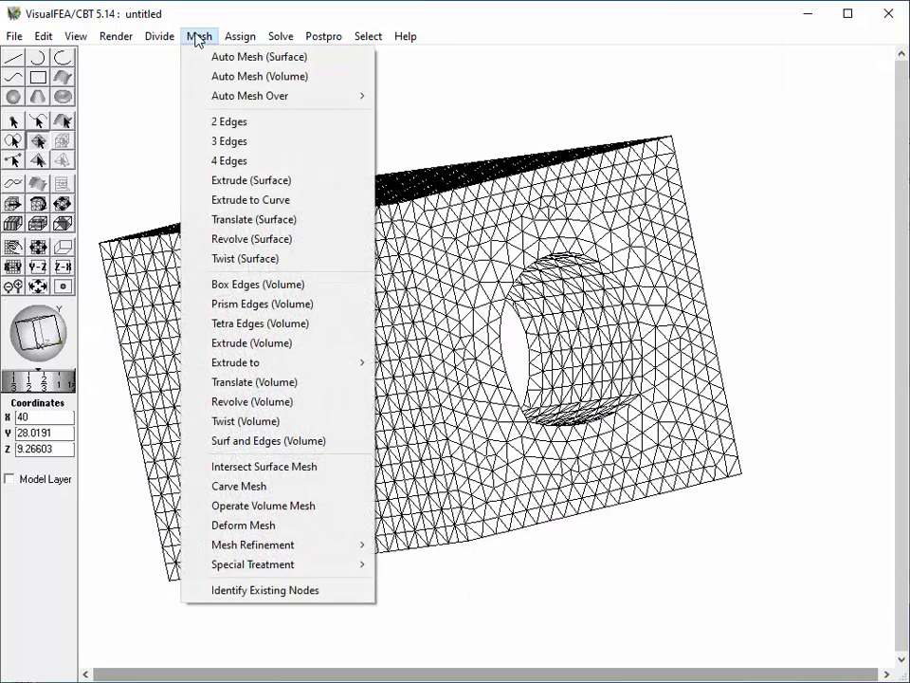
pyautogui.click(214, 78)
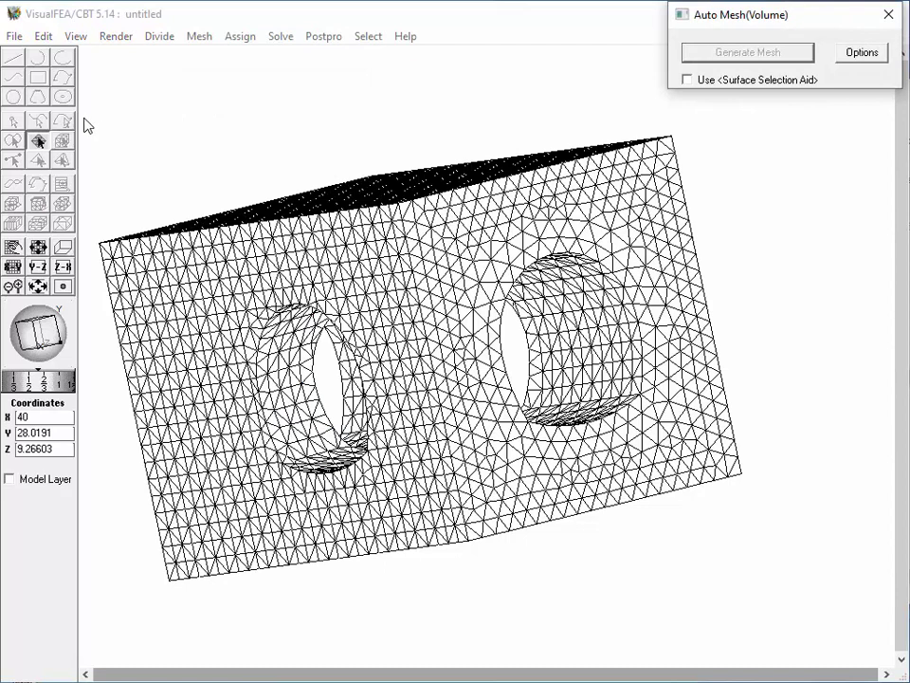
pyautogui.moveTo(85, 115); pyautogui.dragTo(788, 614)
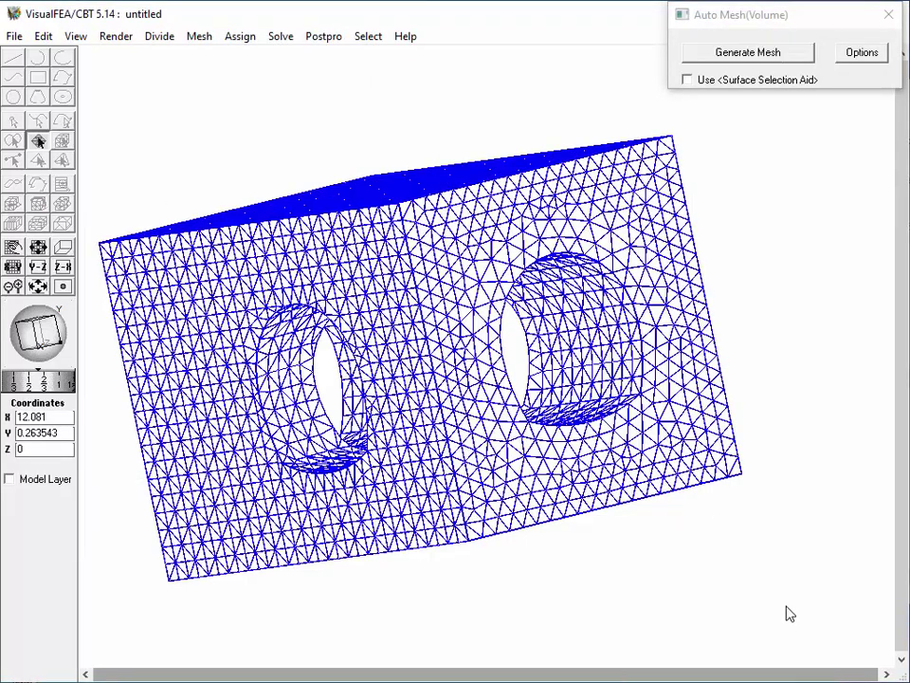
pyautogui.click(753, 54)
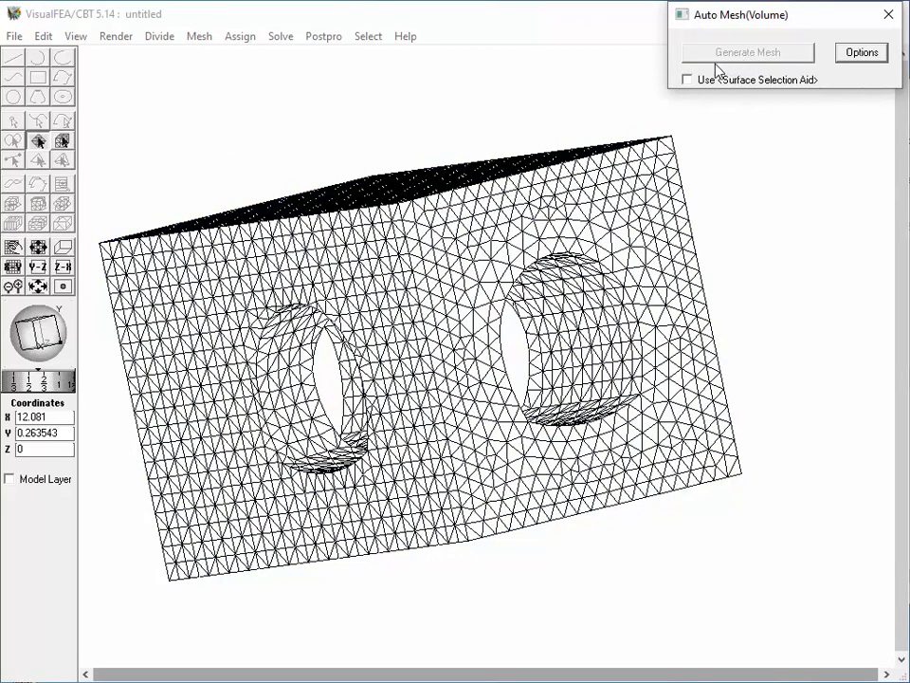
pyautogui.click(888, 16)
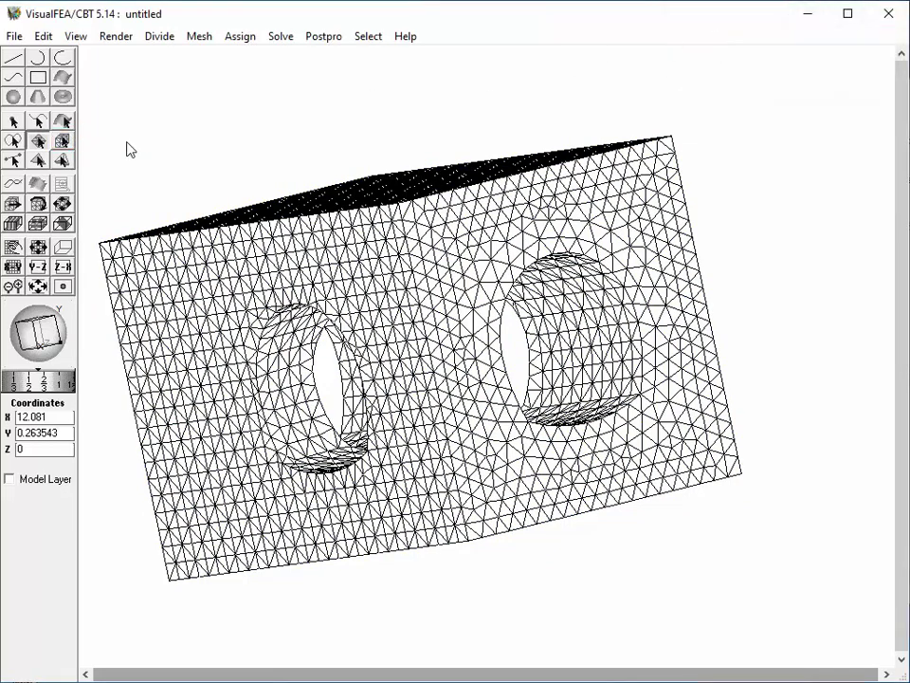
# Step: Cut the volume mesh open with the clipping plane through the tunnel junction to inspect its interior elements
pyautogui.click(69, 139)
pyautogui.click(63, 223)
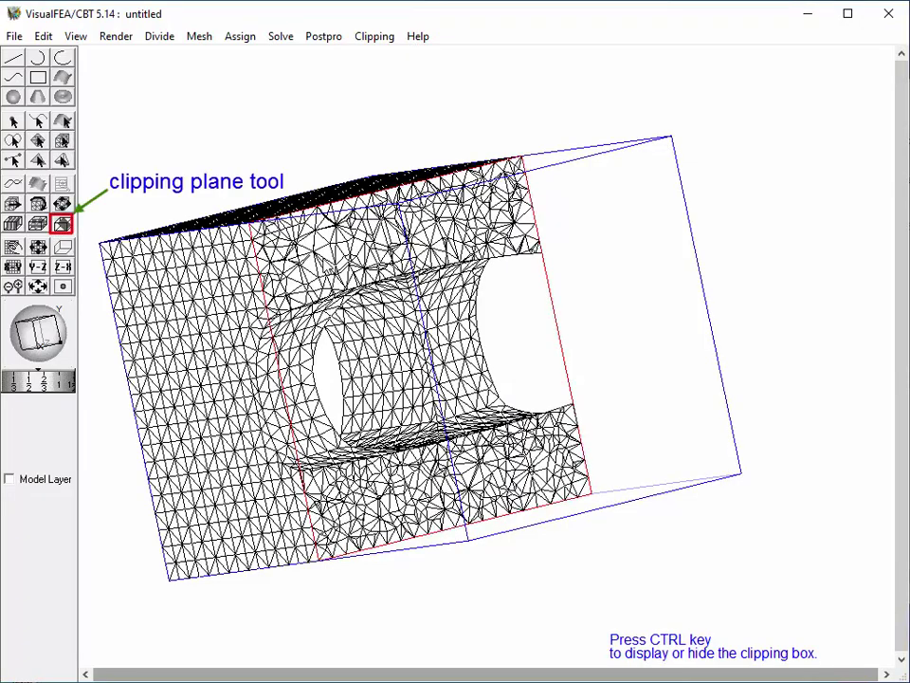
pyautogui.moveTo(259, 201)
pyautogui.mouseDown()
pyautogui.moveTo(298, 201)
pyautogui.moveTo(246, 196)
pyautogui.mouseUp()
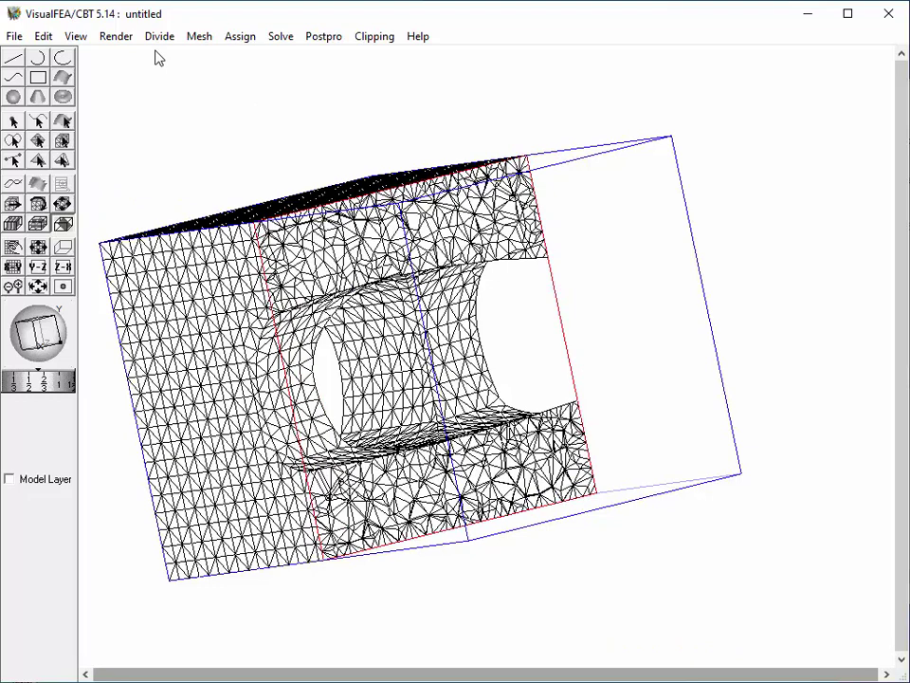
# Step: Render the clipped model as a shaded image and display the cut with the Element shape (shading) clipping option
pyautogui.click(117, 37)
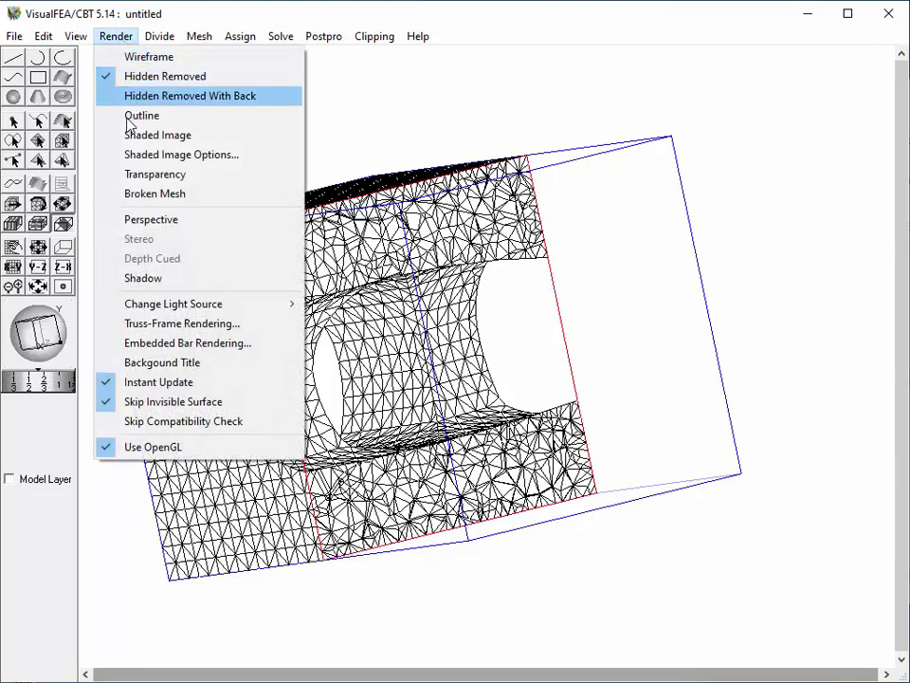
pyautogui.click(134, 141)
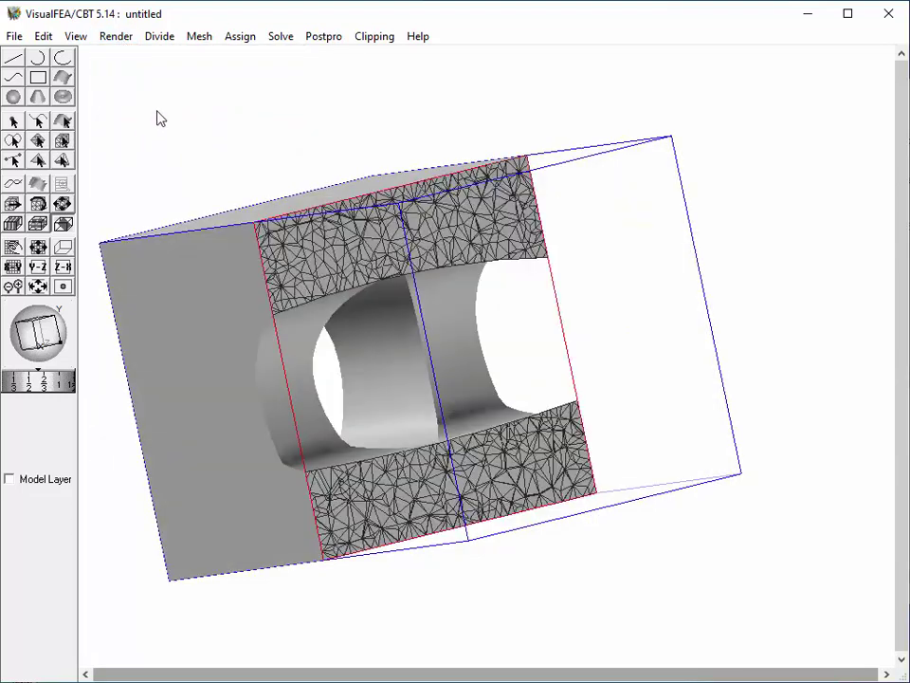
pyautogui.click(377, 39)
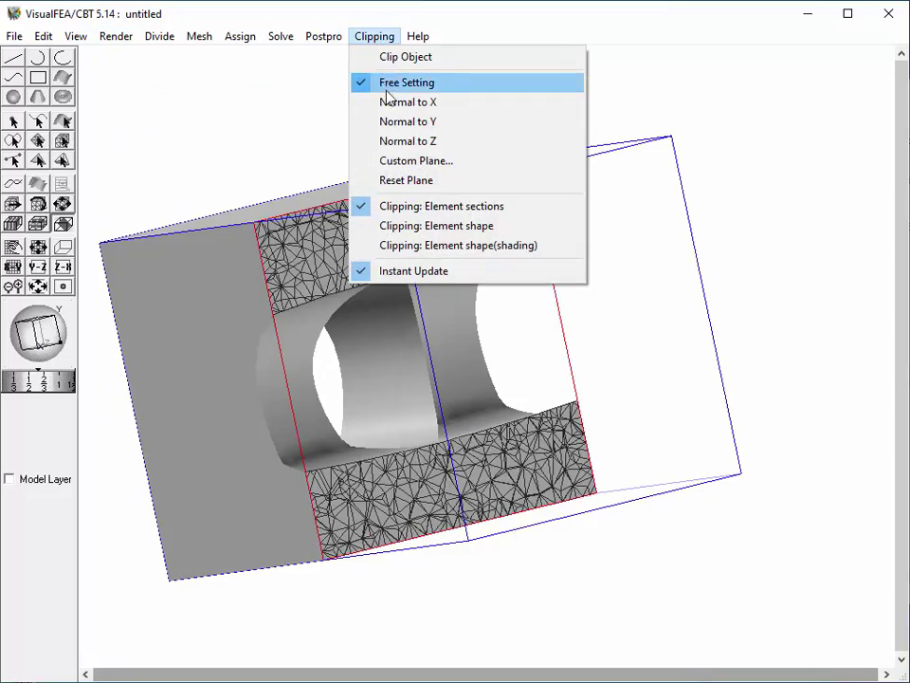
pyautogui.click(439, 246)
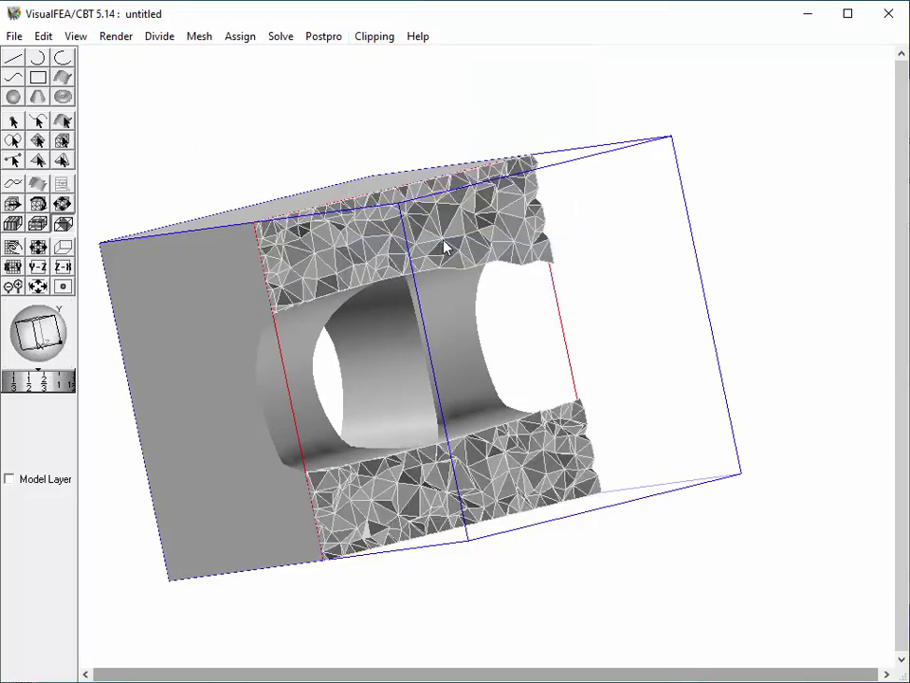
# Step: Rotate the clipped model and sweep the clipping plane through it in different directions to examine the tetrahedral elements around the tunnels
pyautogui.moveTo(34, 328); pyautogui.dragTo(46, 343)
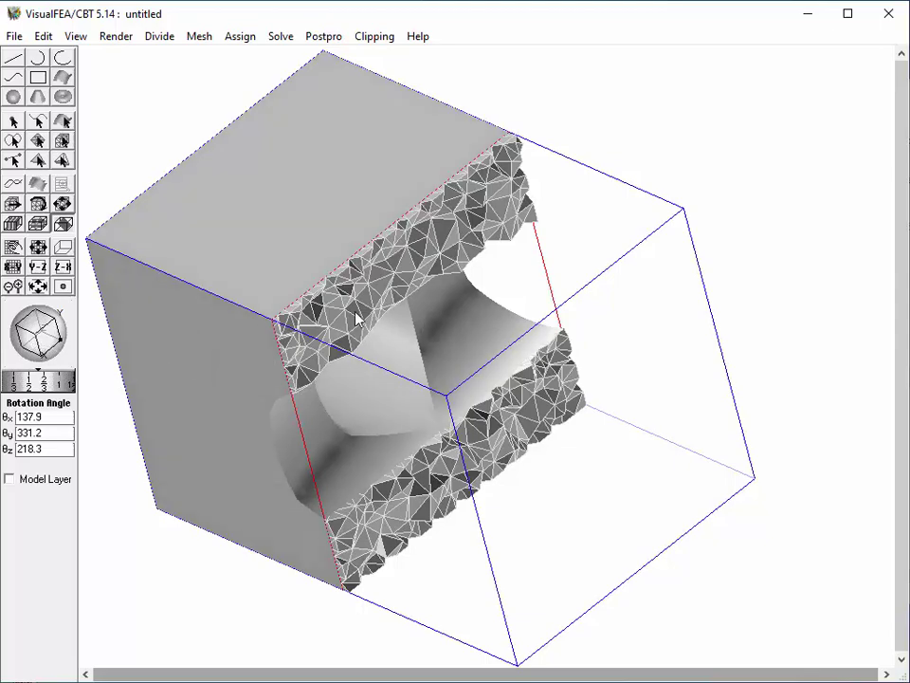
pyautogui.moveTo(358, 314); pyautogui.dragTo(396, 329)
pyautogui.moveTo(477, 360); pyautogui.dragTo(193, 290)
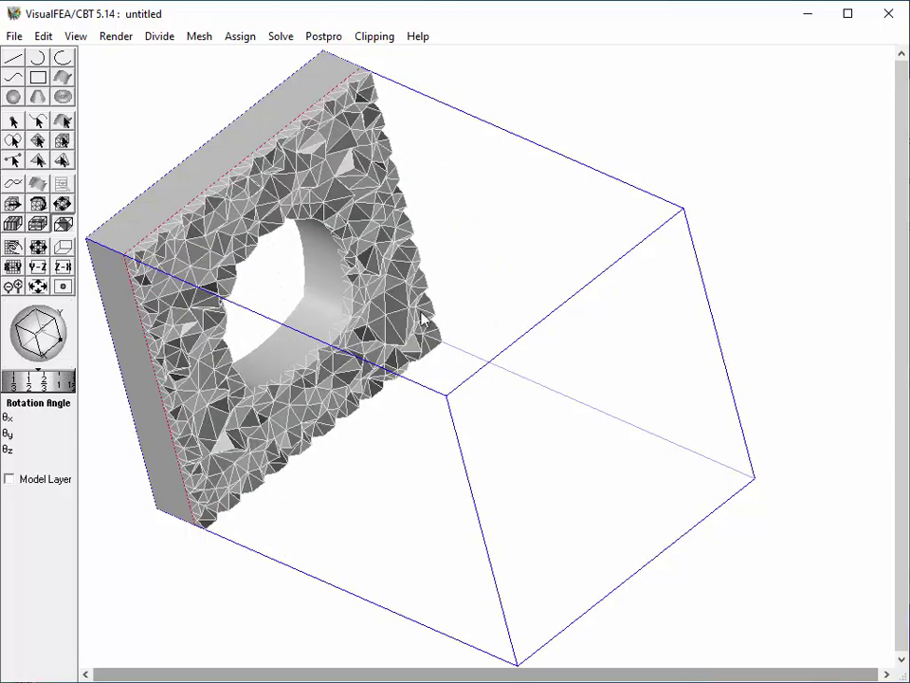
pyautogui.click(540, 320)
pyautogui.moveTo(519, 284); pyautogui.dragTo(424, 375)
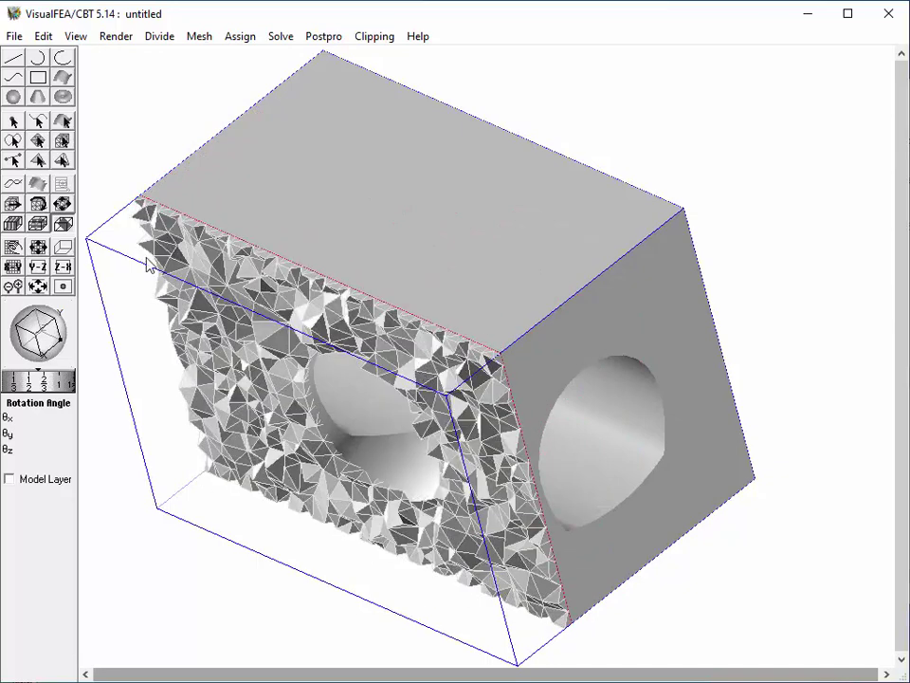
pyautogui.click(62, 143)
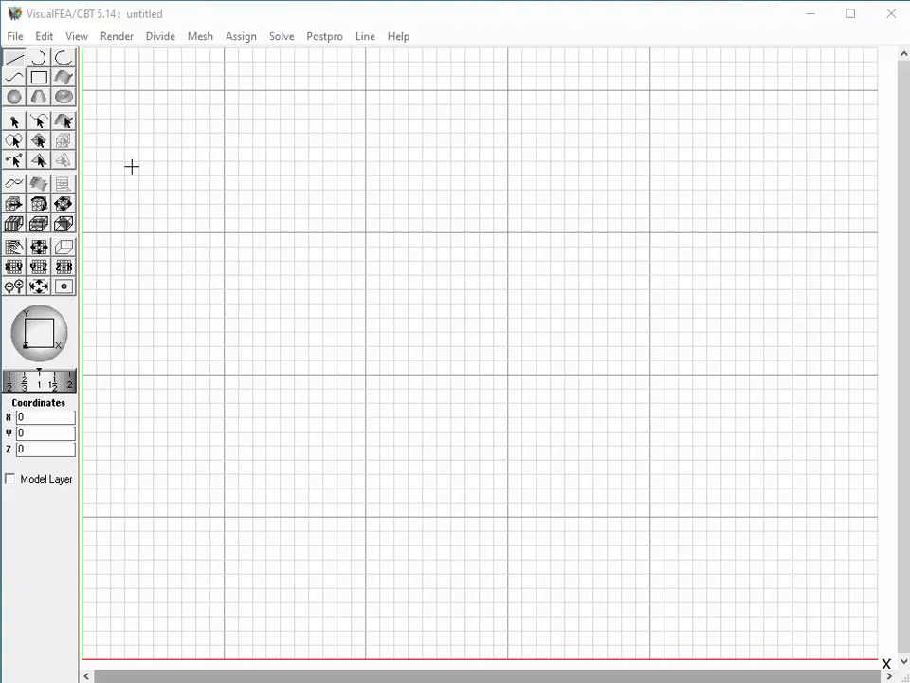
# Step: In the new empty model, create a tapered cylinder primitive from (10, 20, 0) to (40, 20, 0) with Radius1 5 and Radius2 10
pyautogui.click(39, 95)
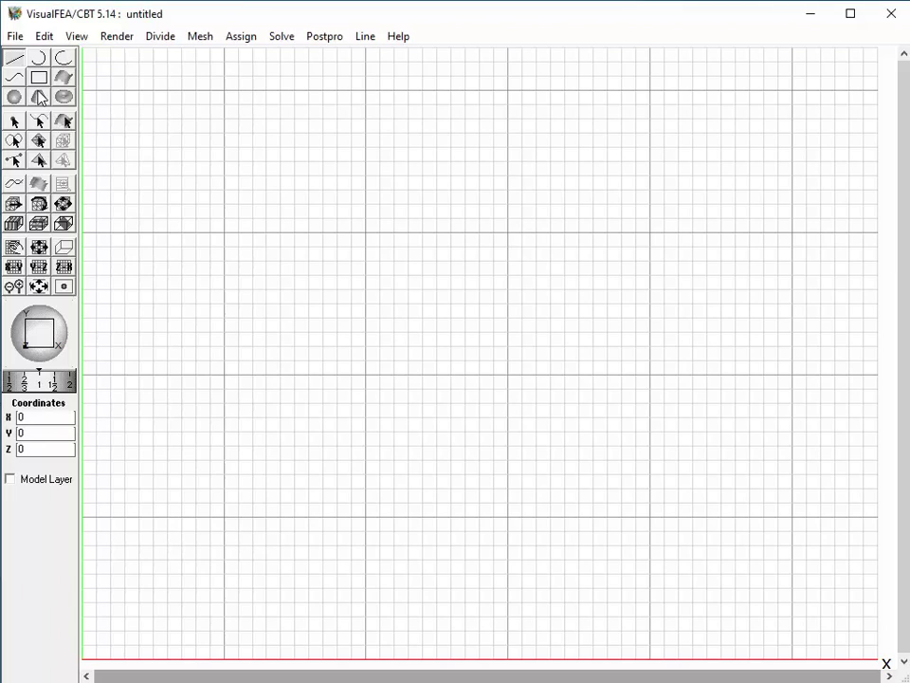
pyautogui.click(224, 376)
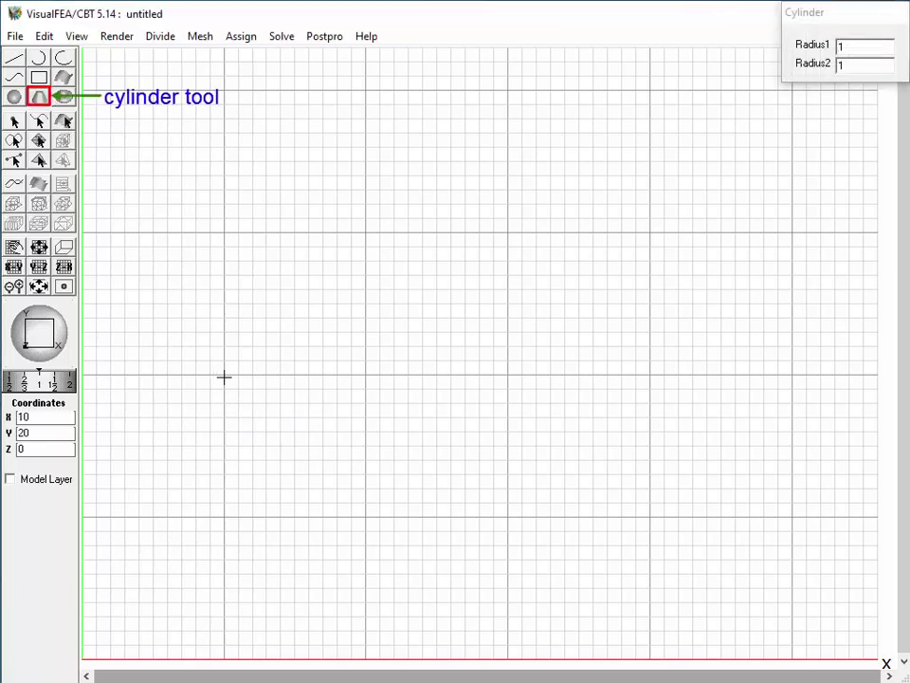
pyautogui.click(648, 375)
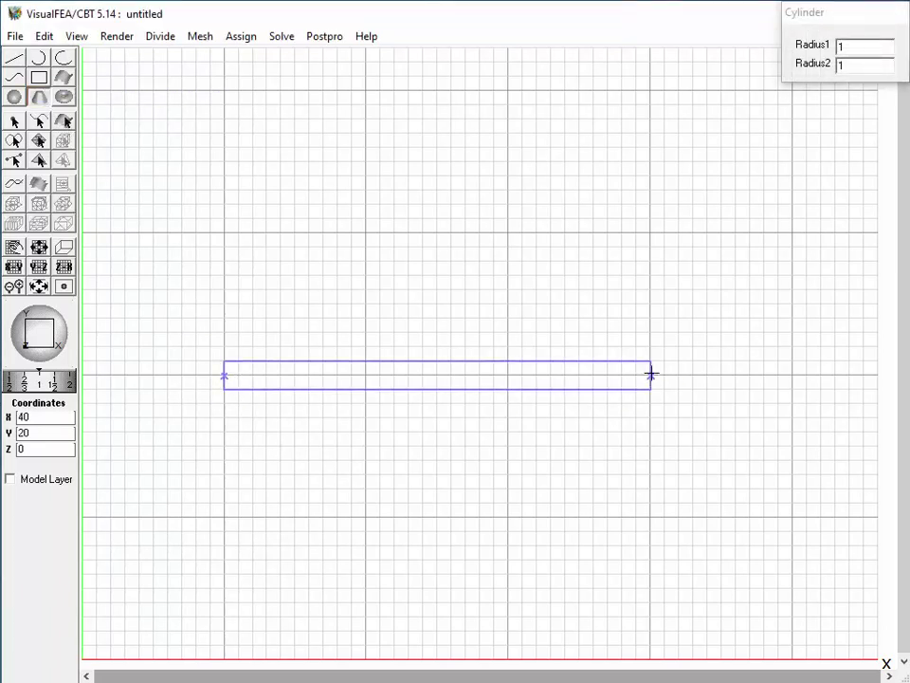
pyautogui.doubleClick(843, 48)
pyautogui.write('5')
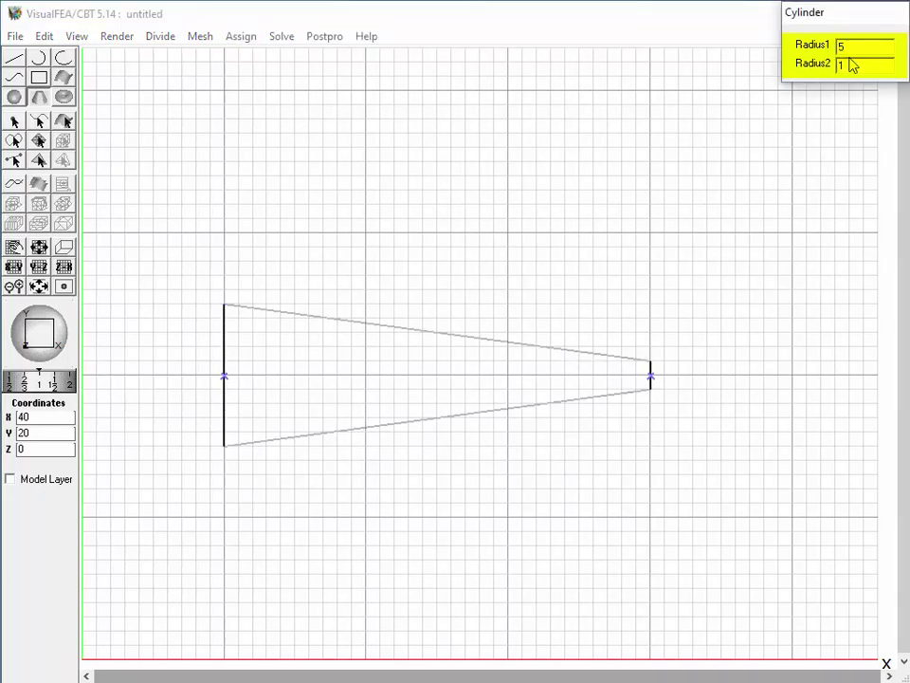
pyautogui.doubleClick(851, 64)
pyautogui.write('10')
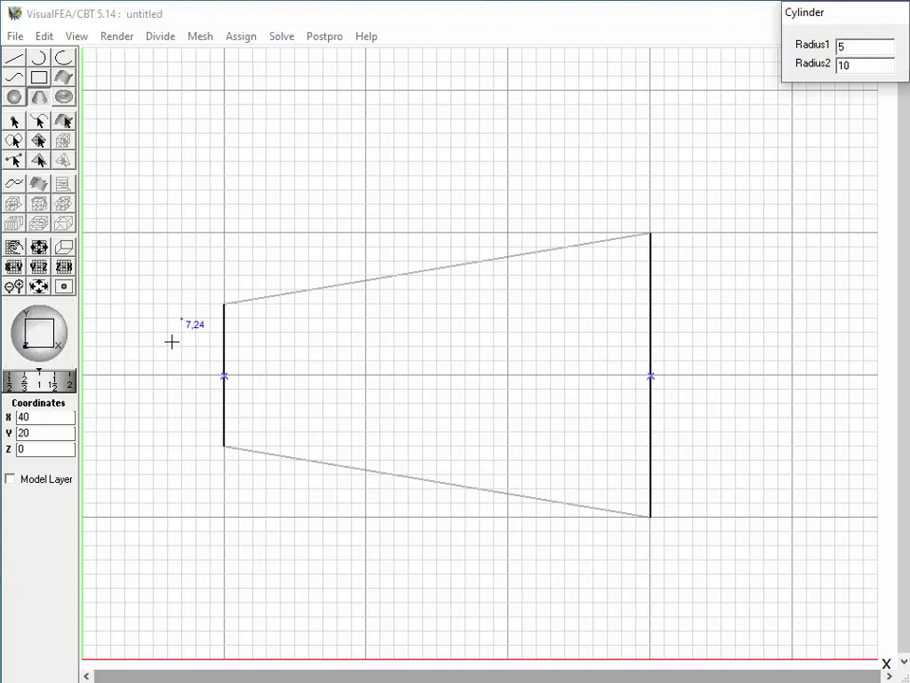
# Step: Add a sphere primitive of radius 10 centred at (25, 33, 0), overlapping the tapered cylinder
pyautogui.click(57, 336)
pyautogui.moveTo(57, 336); pyautogui.dragTo(53, 333)
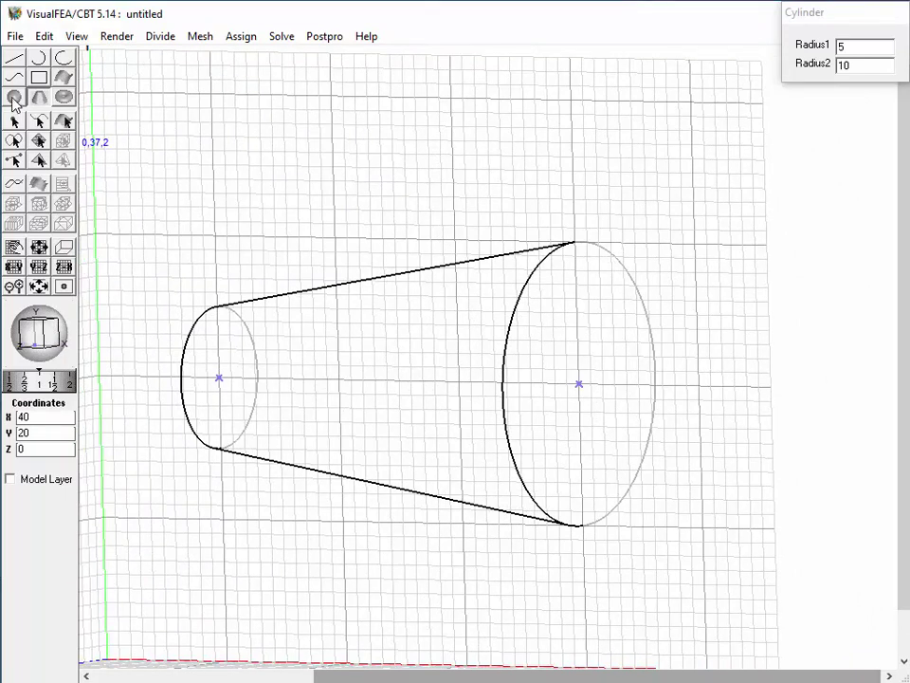
pyautogui.click(14, 97)
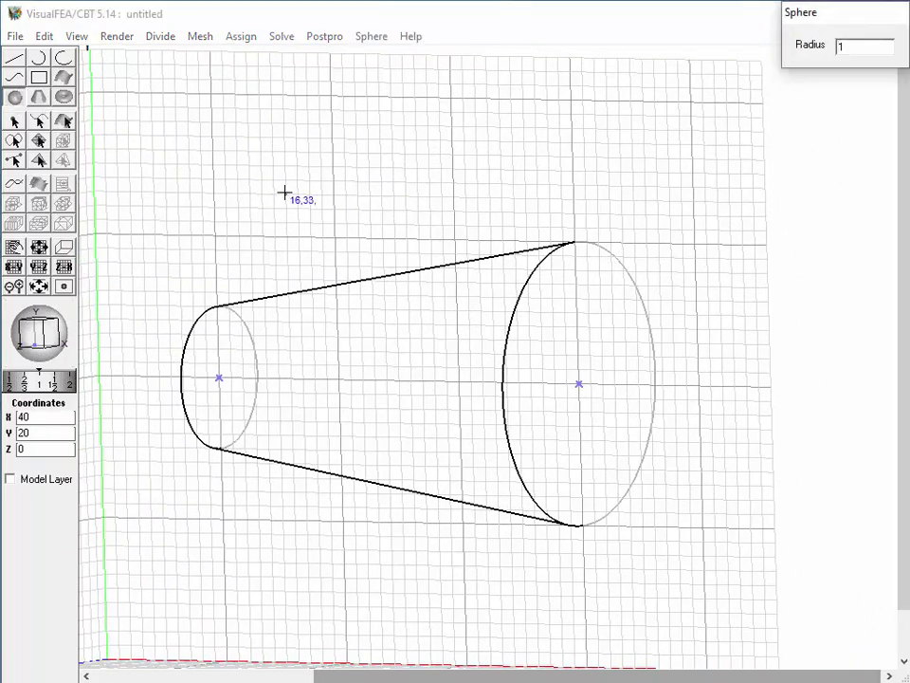
pyautogui.click(390, 196)
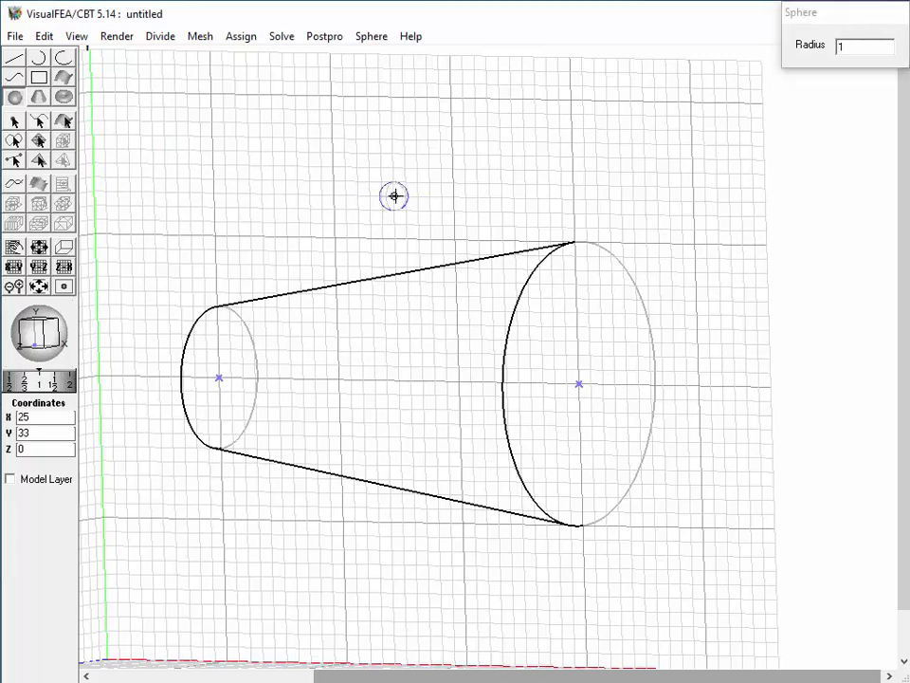
pyautogui.doubleClick(839, 46)
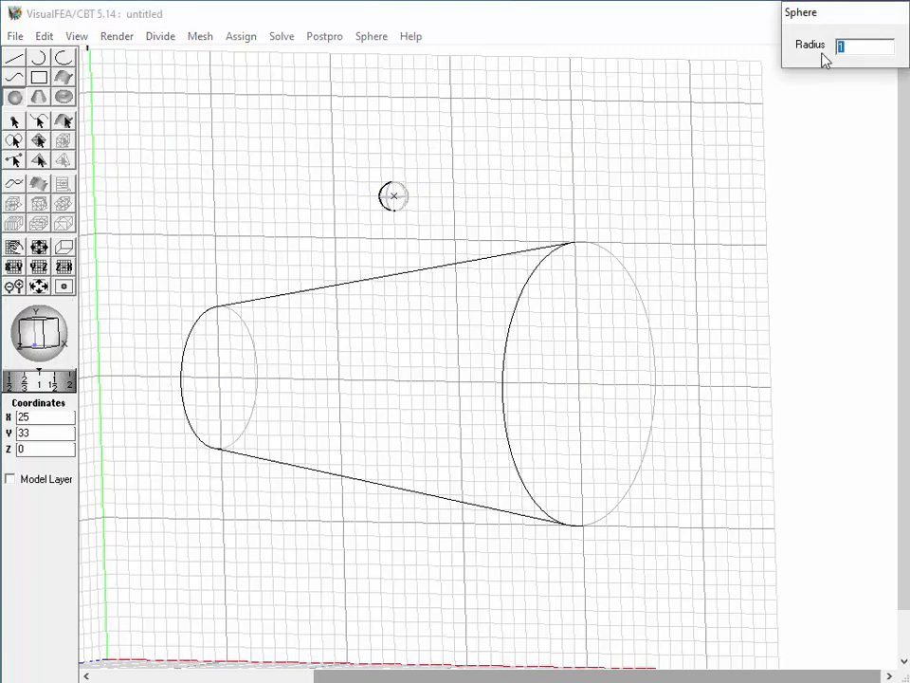
pyautogui.write('10')
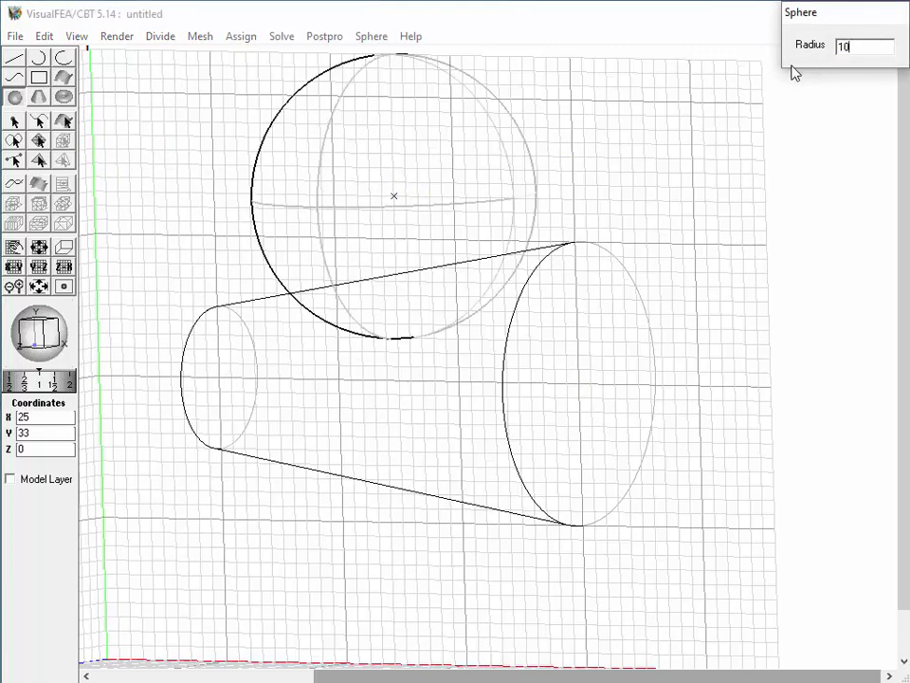
# Step: Intersect the sphere and the tapered cylinder as surface primitives
pyautogui.click(46, 36)
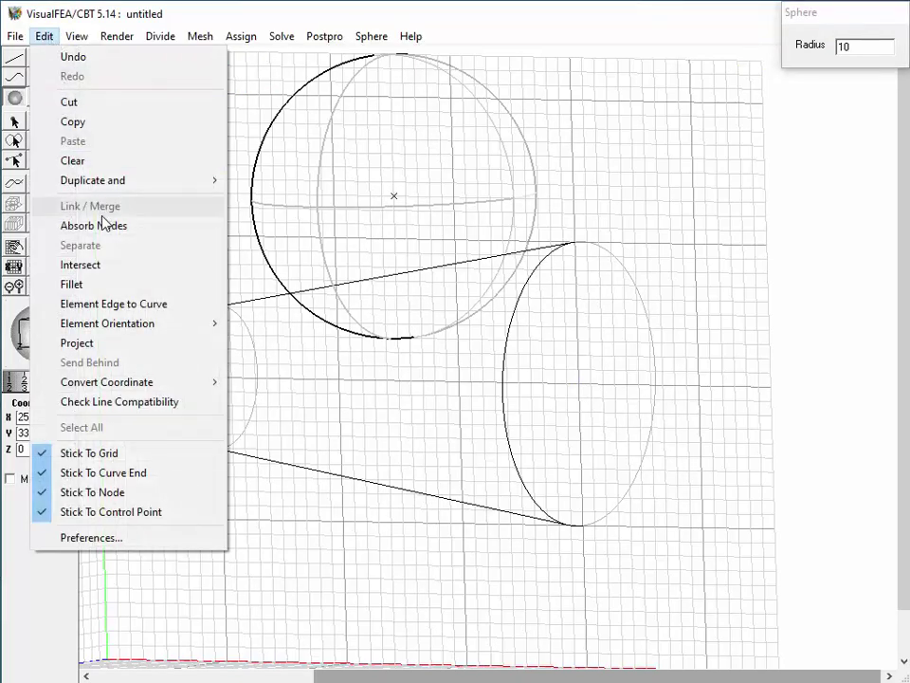
pyautogui.click(80, 265)
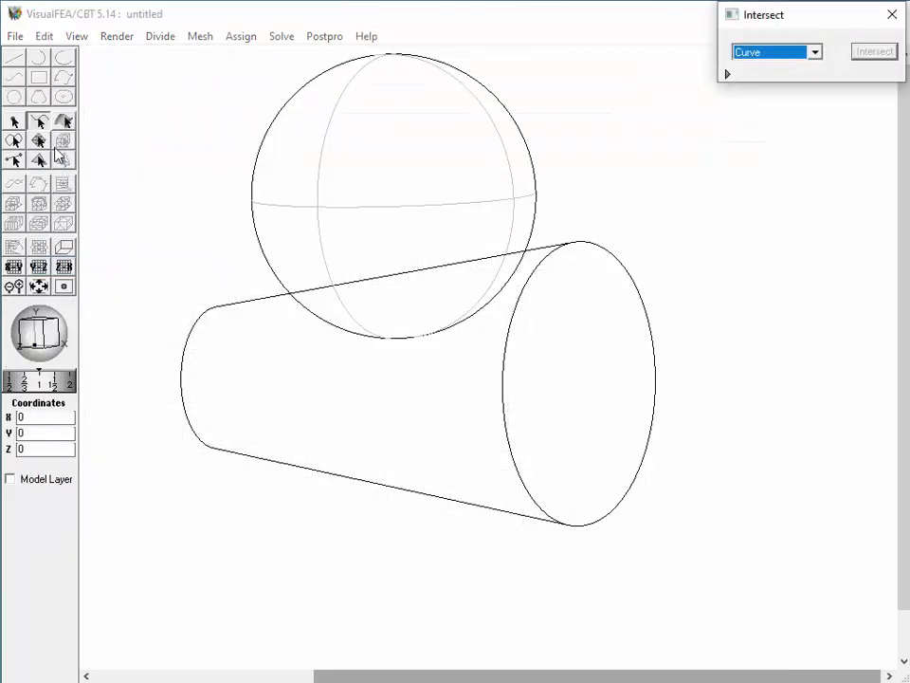
pyautogui.click(62, 120)
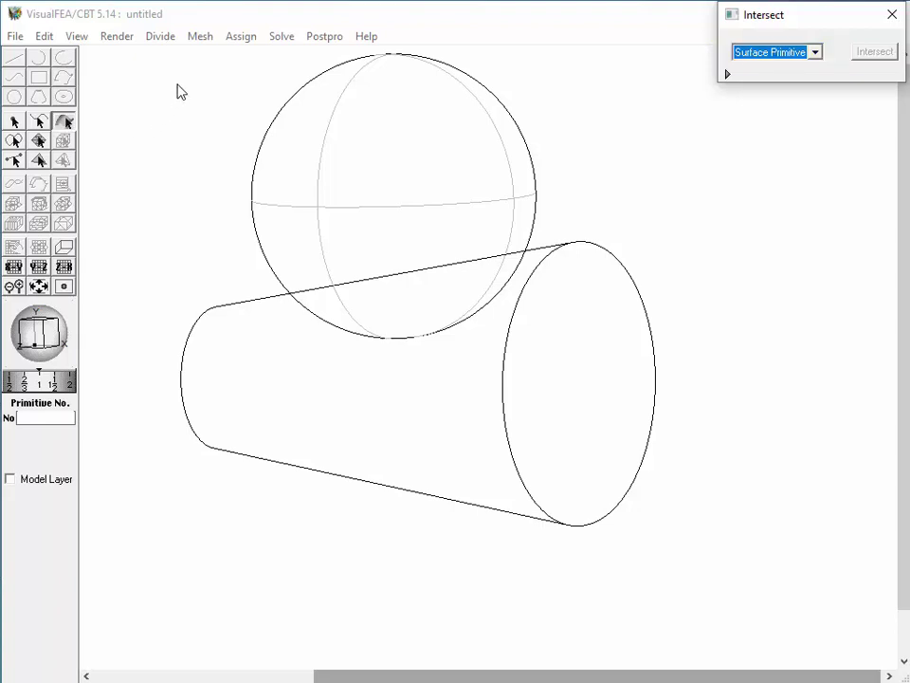
pyautogui.moveTo(132, 53); pyautogui.dragTo(692, 552)
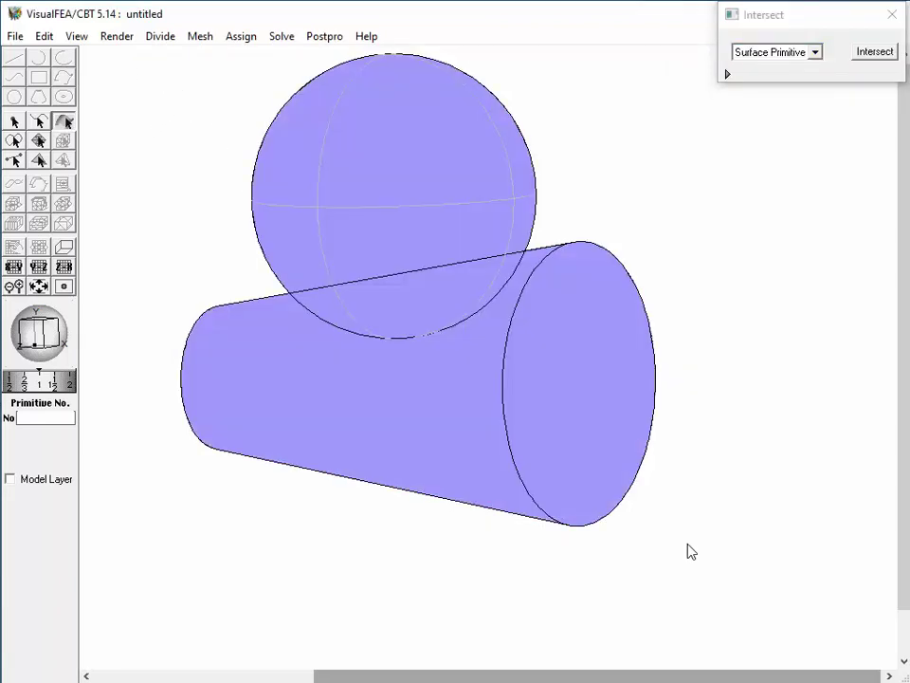
pyautogui.click(870, 53)
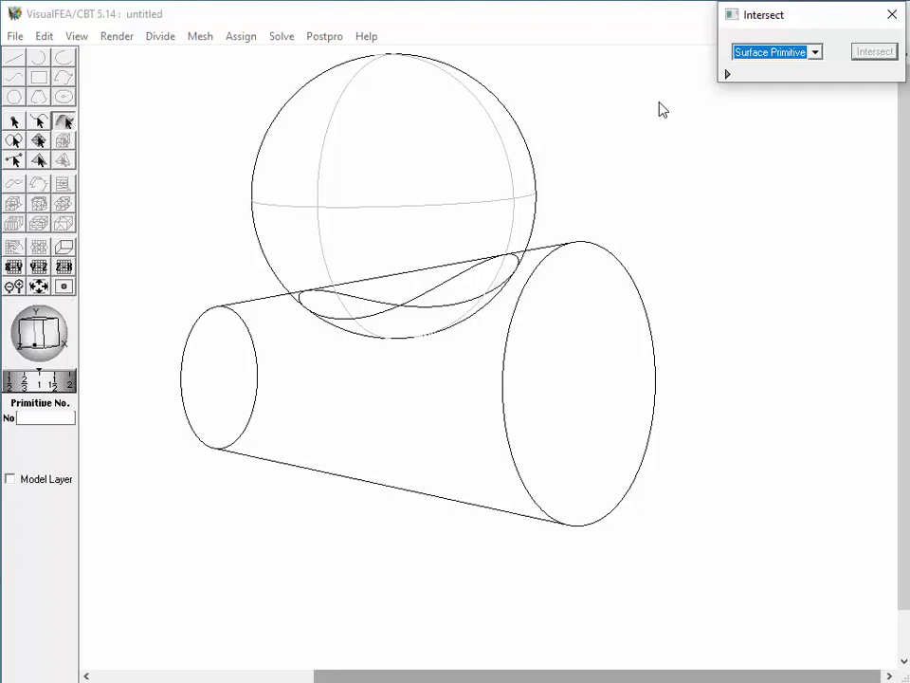
# Step: Generate a Tria 3 surface mesh on the Inside part of the tapered cylinder primitive with average element size 1
pyautogui.click(199, 38)
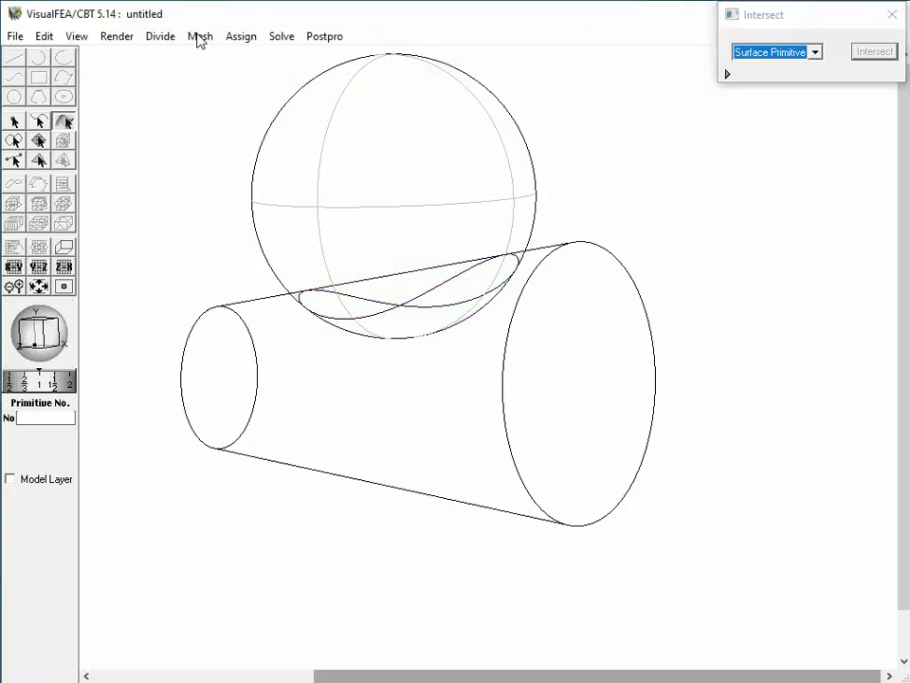
pyautogui.click(200, 37)
pyautogui.moveTo(213, 104)
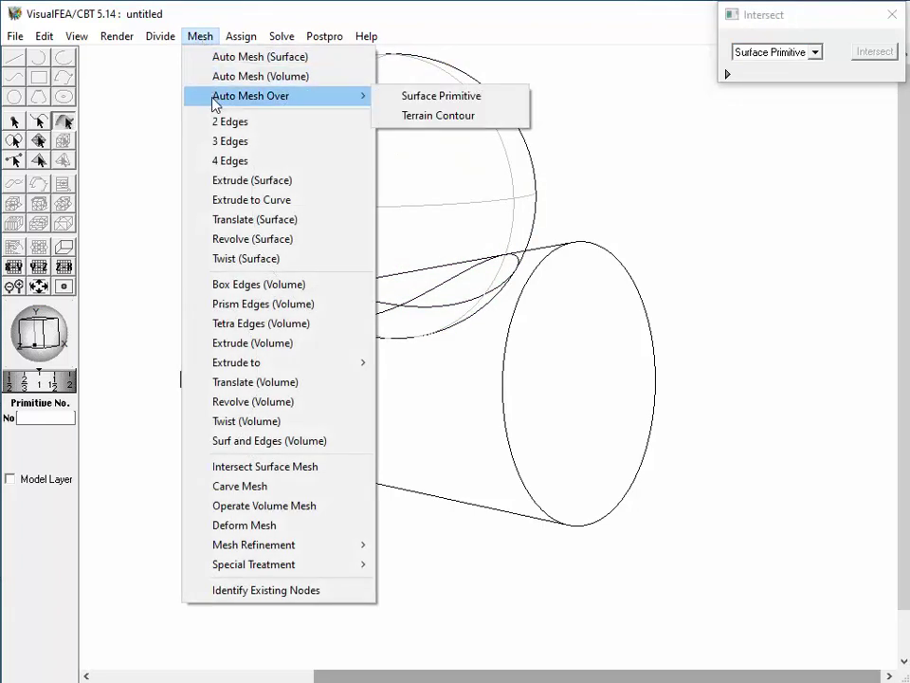
pyautogui.click(416, 95)
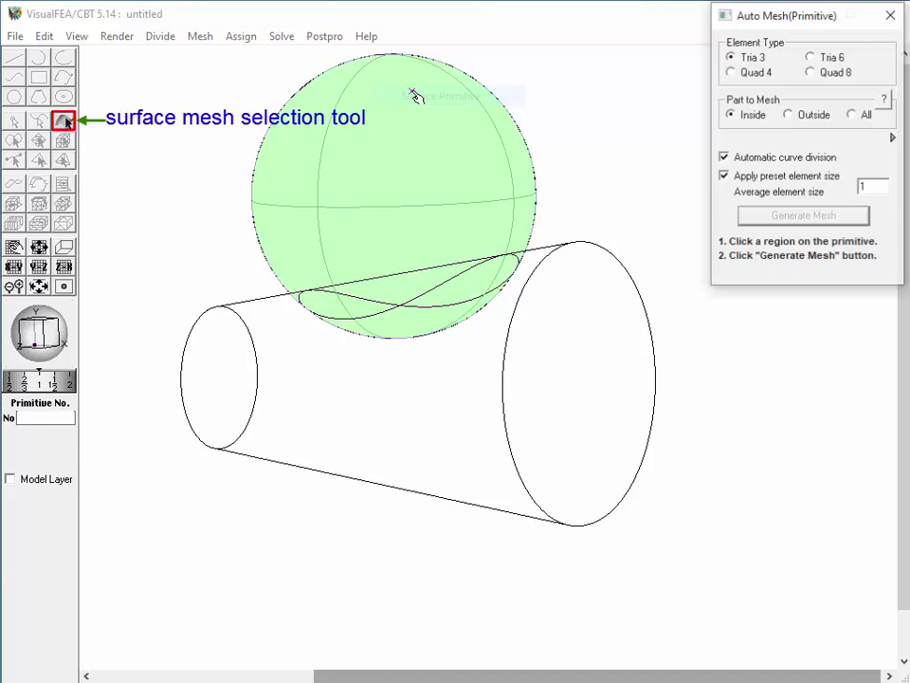
pyautogui.click(341, 430)
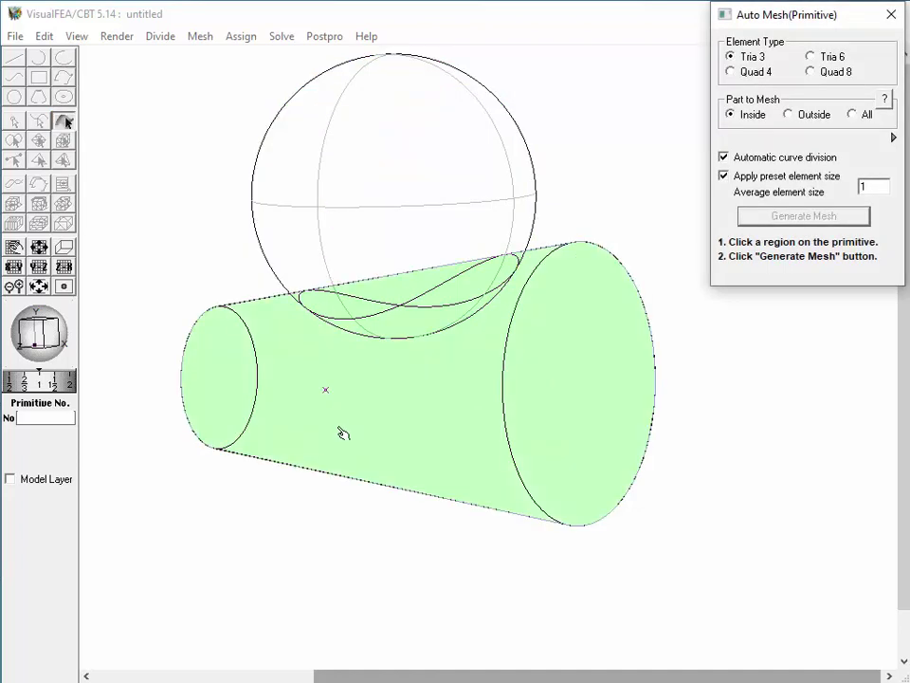
pyautogui.click(382, 459)
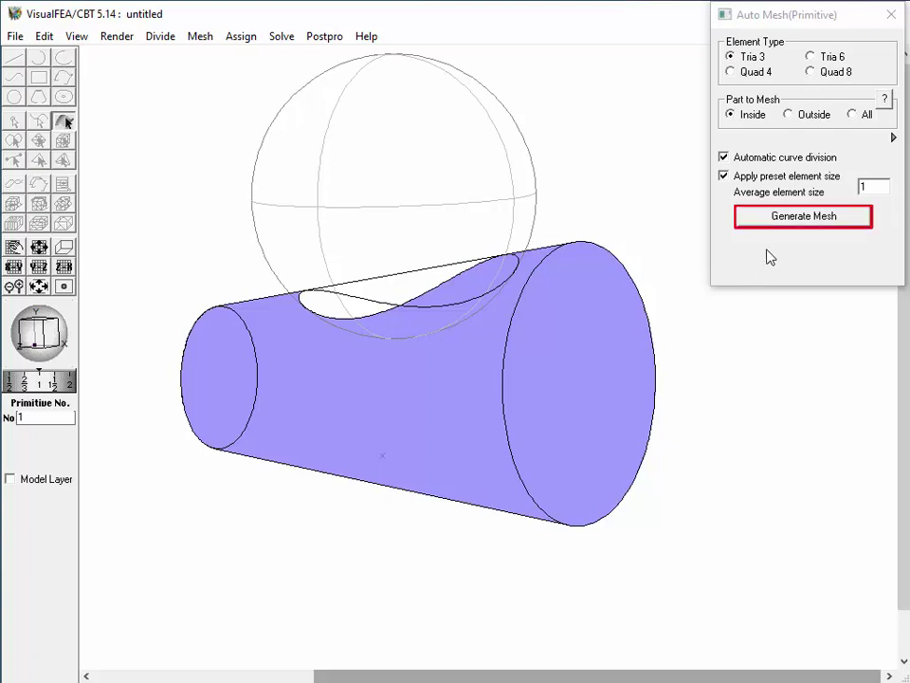
pyautogui.click(797, 216)
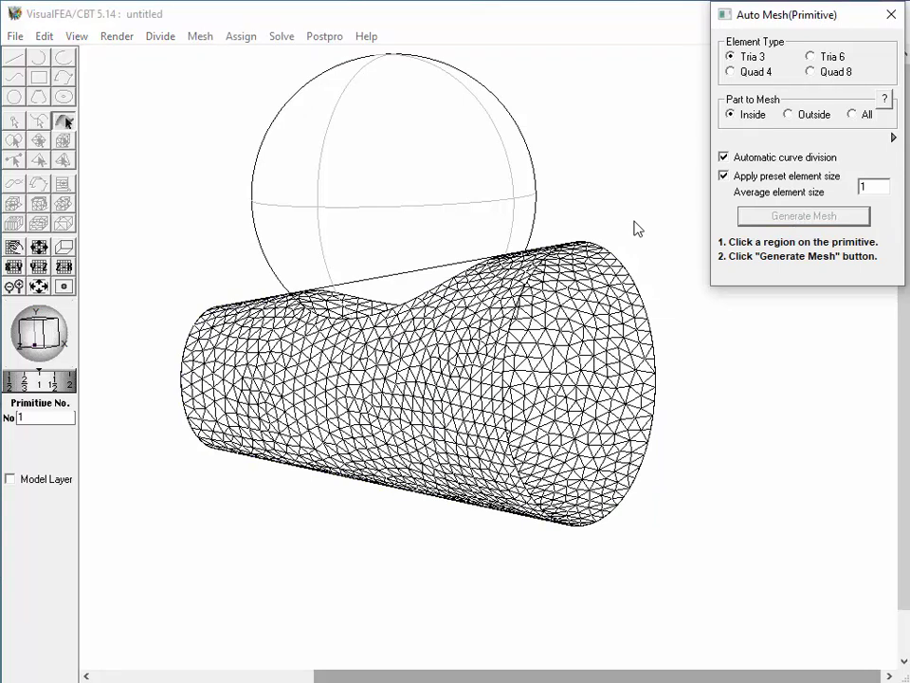
# Step: Mesh the Outside part of the sphere primitive, where it cuts into the tapered cylinder, with Tria 3 elements of size 1
pyautogui.click(381, 215)
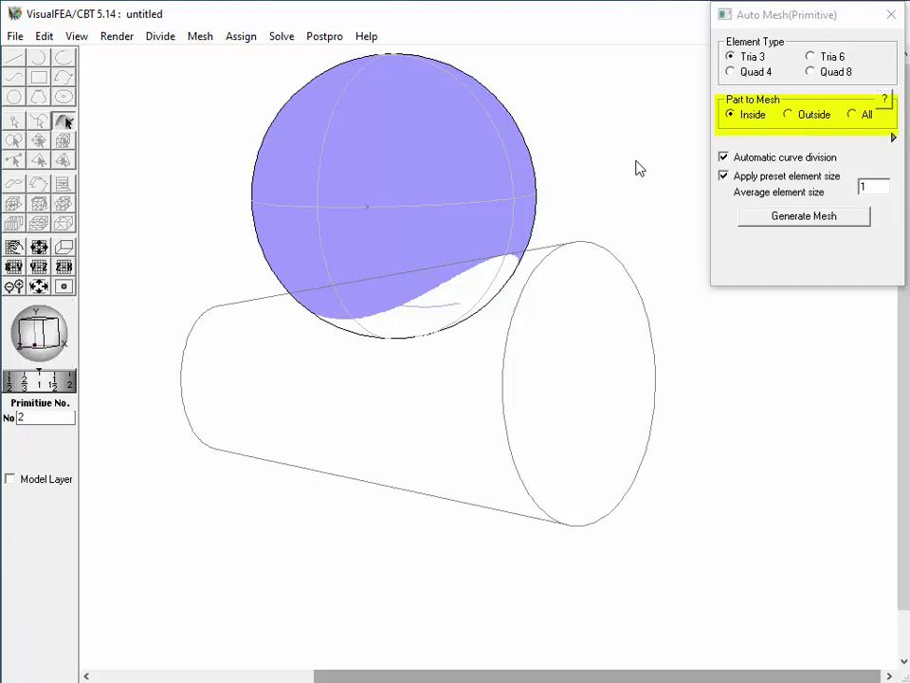
pyautogui.click(788, 118)
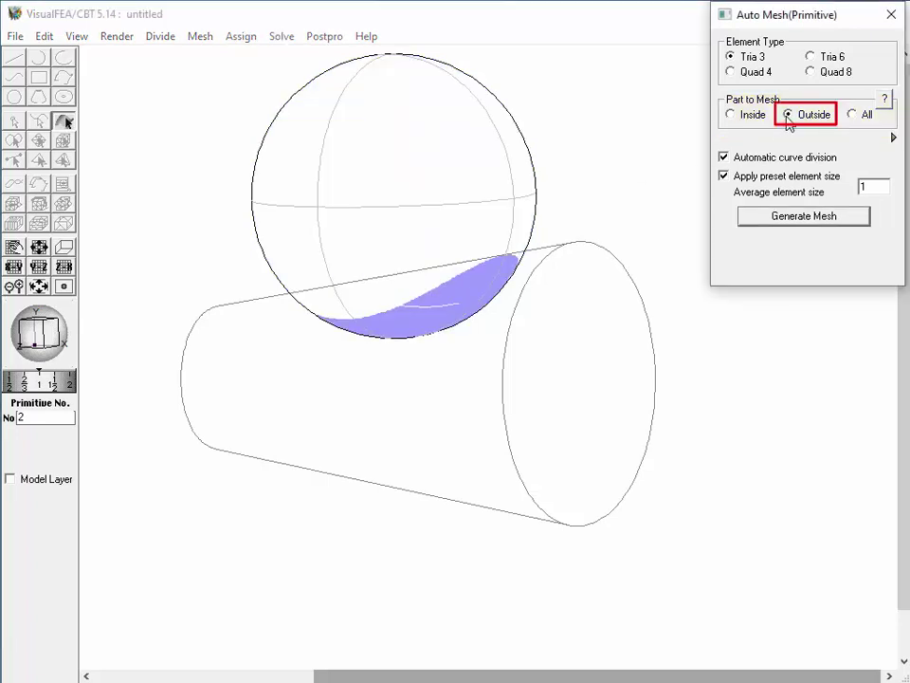
pyautogui.click(790, 220)
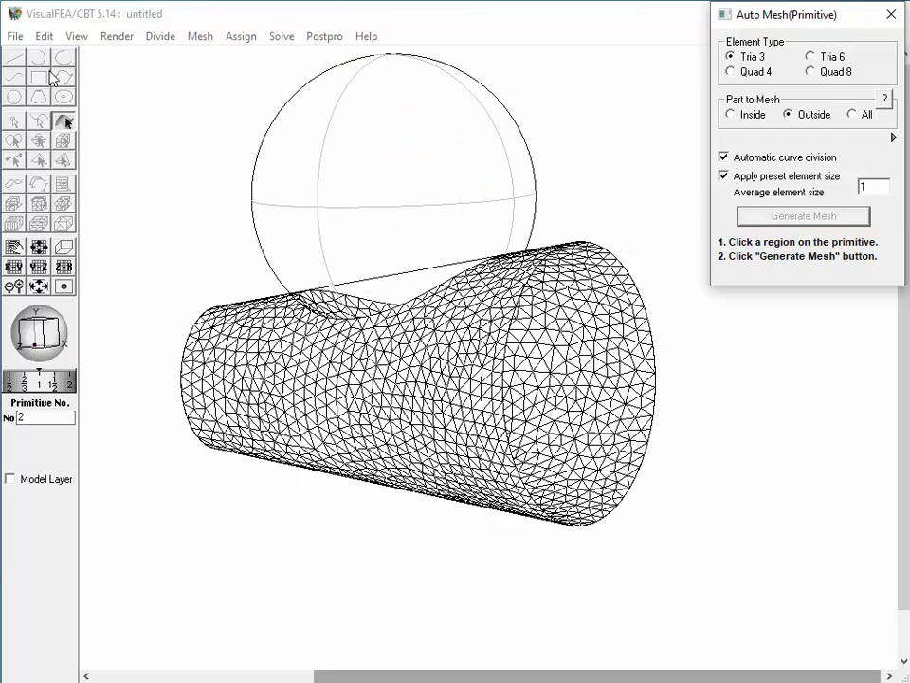
# Step: Hide the primitive surfaces so that only the generated meshes are displayed
pyautogui.click(84, 38)
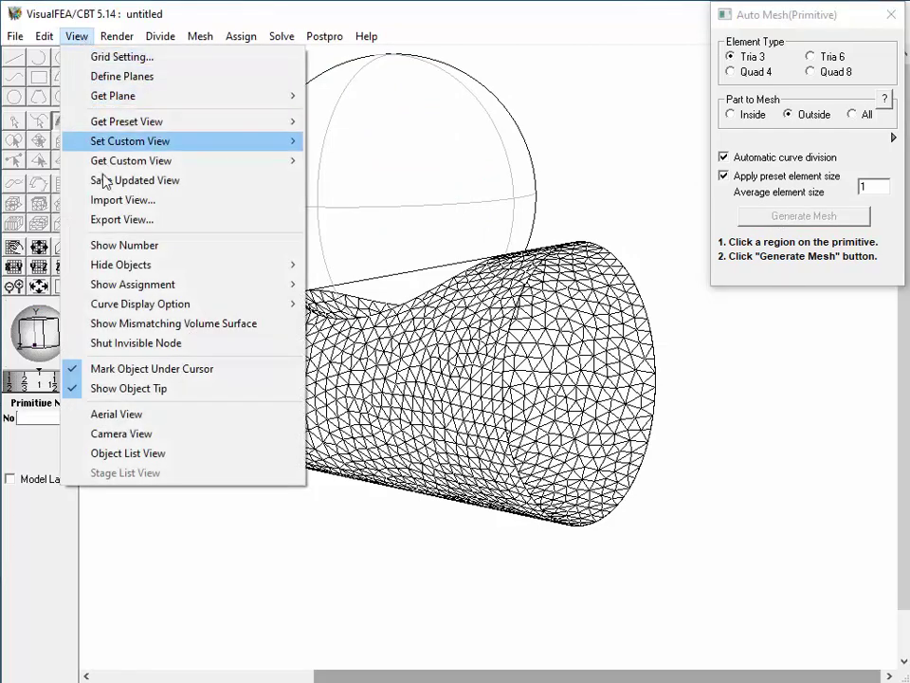
pyautogui.moveTo(118, 264)
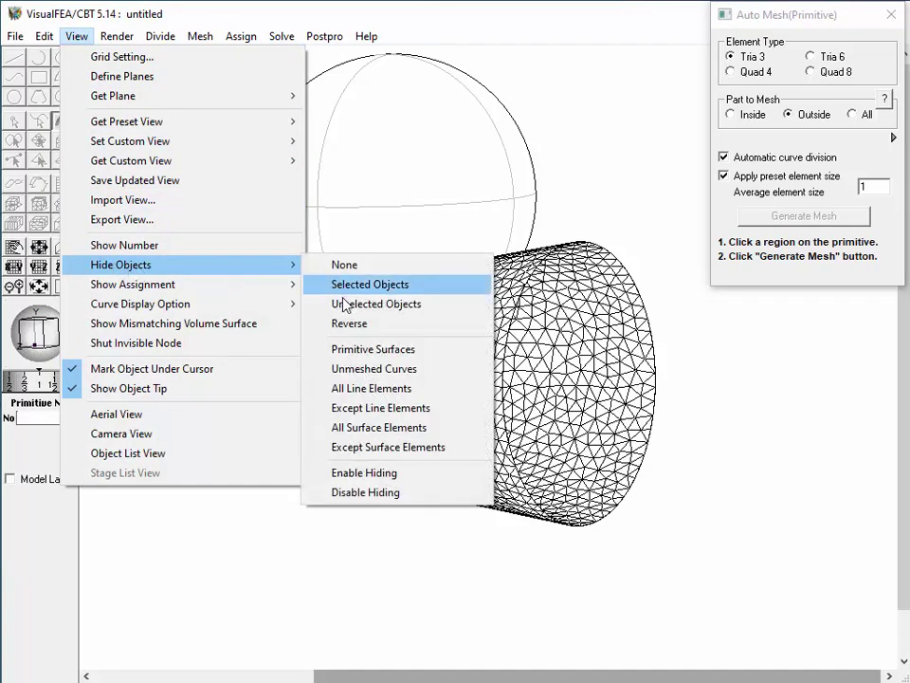
pyautogui.click(345, 350)
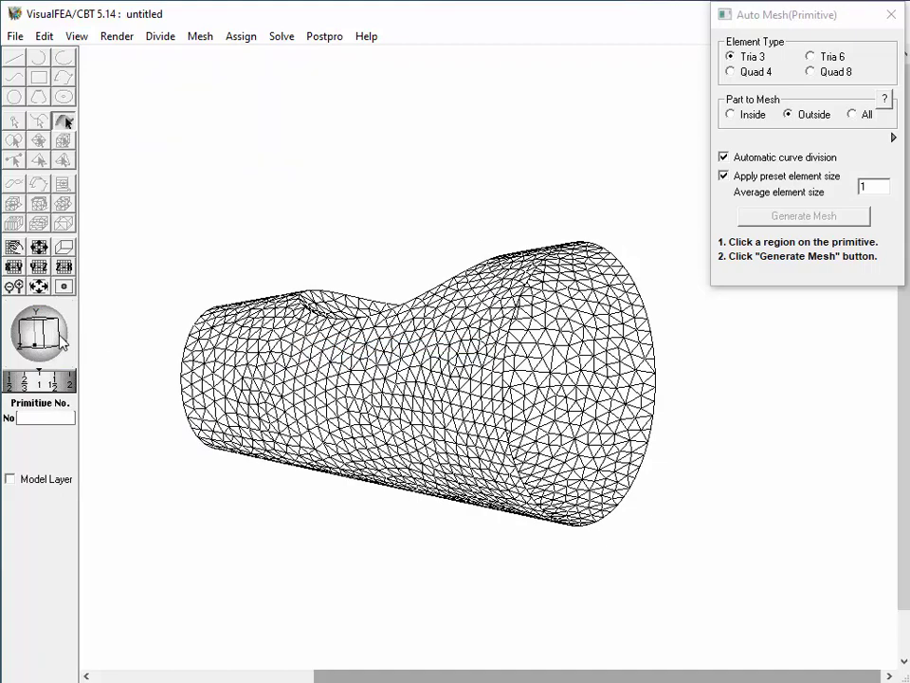
# Step: Auto-mesh both circular end faces of the tapered cylinder with Tria 3 elements, using recursive subdivision and average element size 1
pyautogui.moveTo(58, 341); pyautogui.dragTo(47, 331)
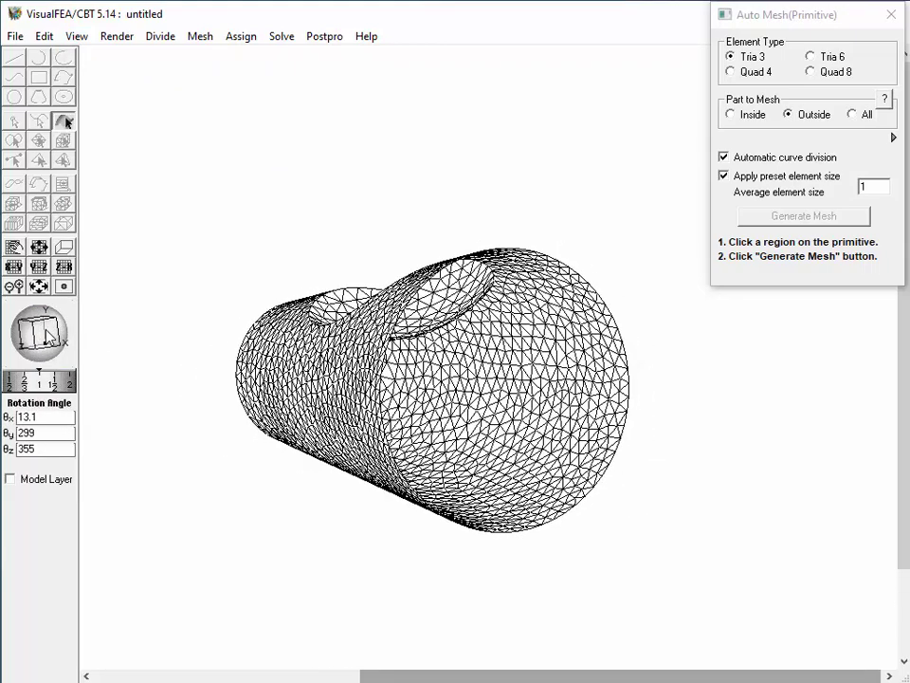
pyautogui.click(199, 38)
pyautogui.click(204, 59)
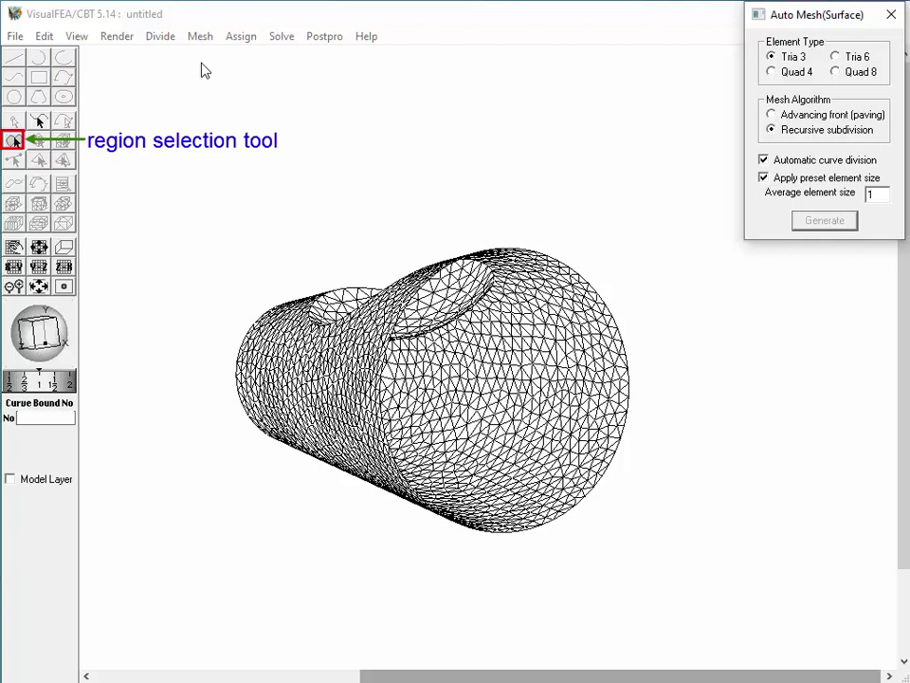
pyautogui.click(460, 385)
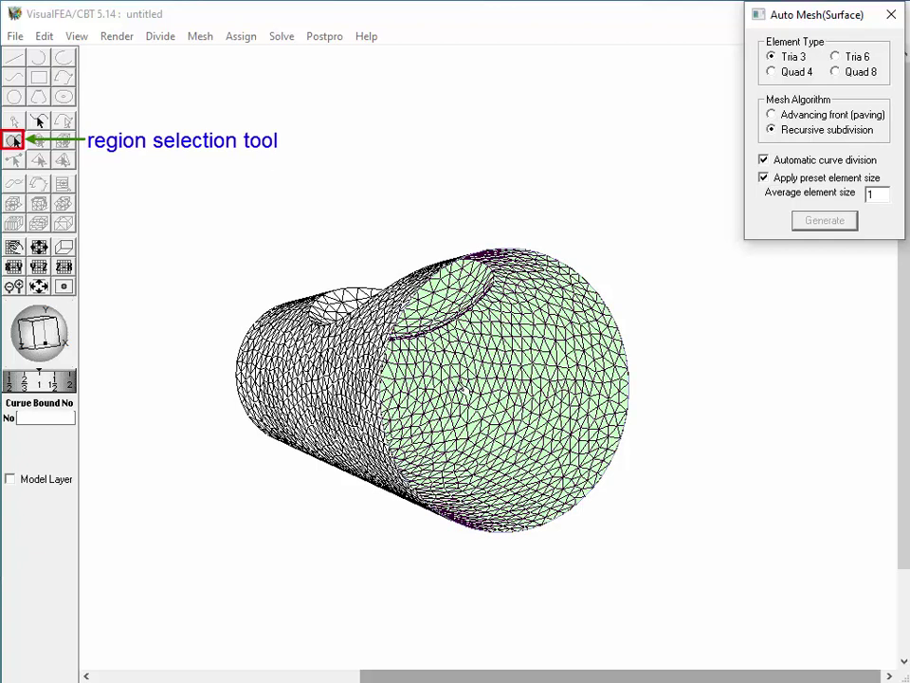
pyautogui.click(456, 386)
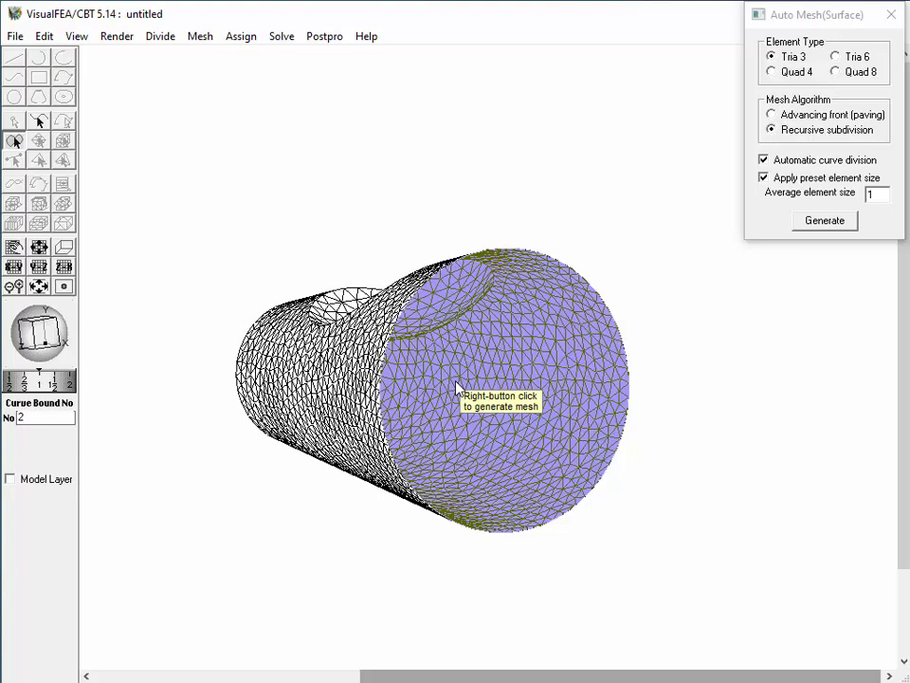
pyautogui.rightClick(456, 385)
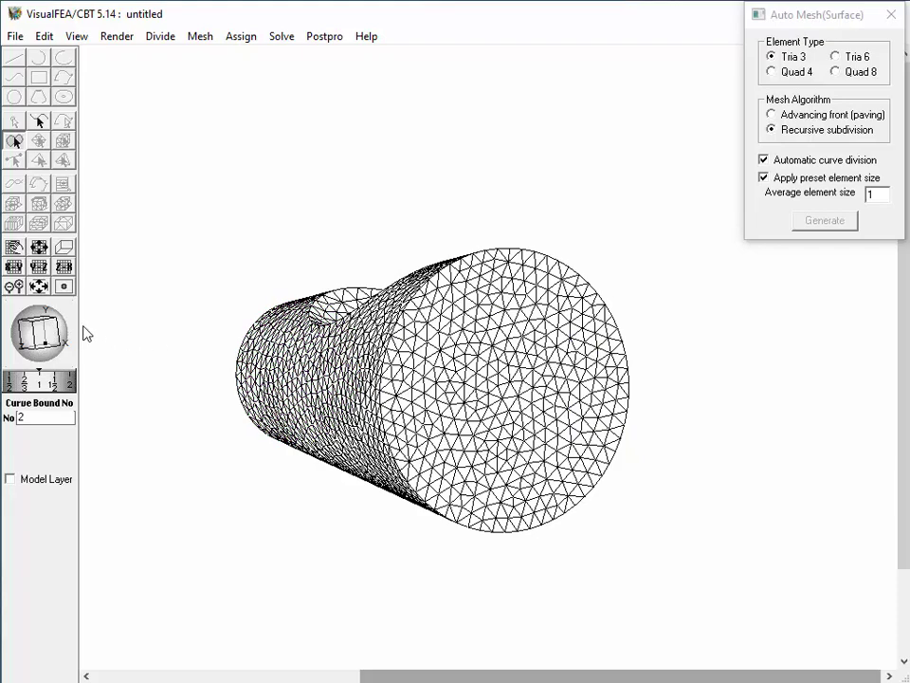
pyautogui.moveTo(31, 334); pyautogui.dragTo(81, 348)
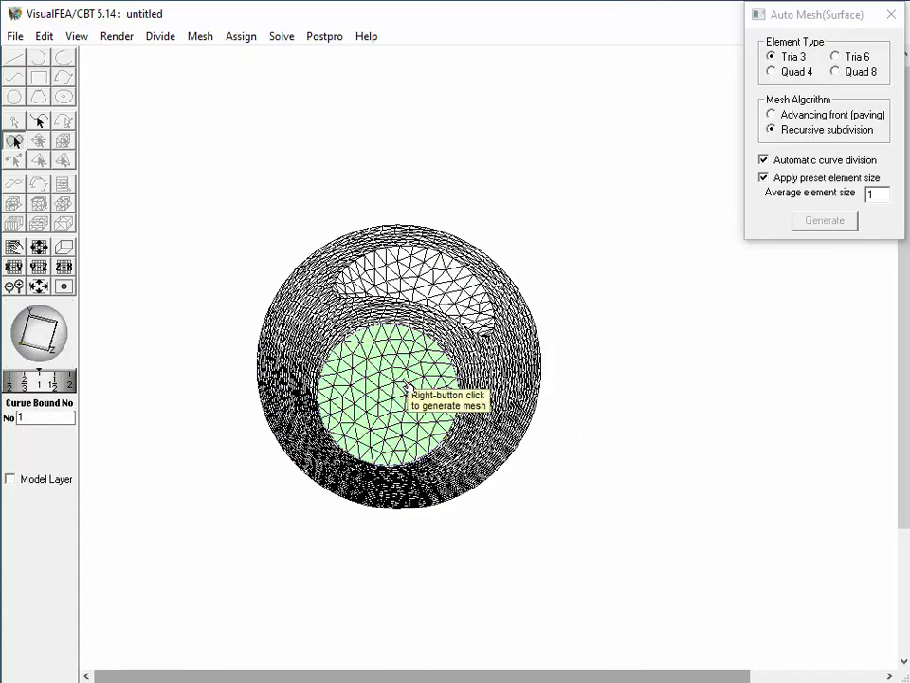
# Step: Select all surface meshes of the notched tapered cylinder and generate an automatic volume mesh inside them
pyautogui.moveTo(34, 334); pyautogui.dragTo(32, 342)
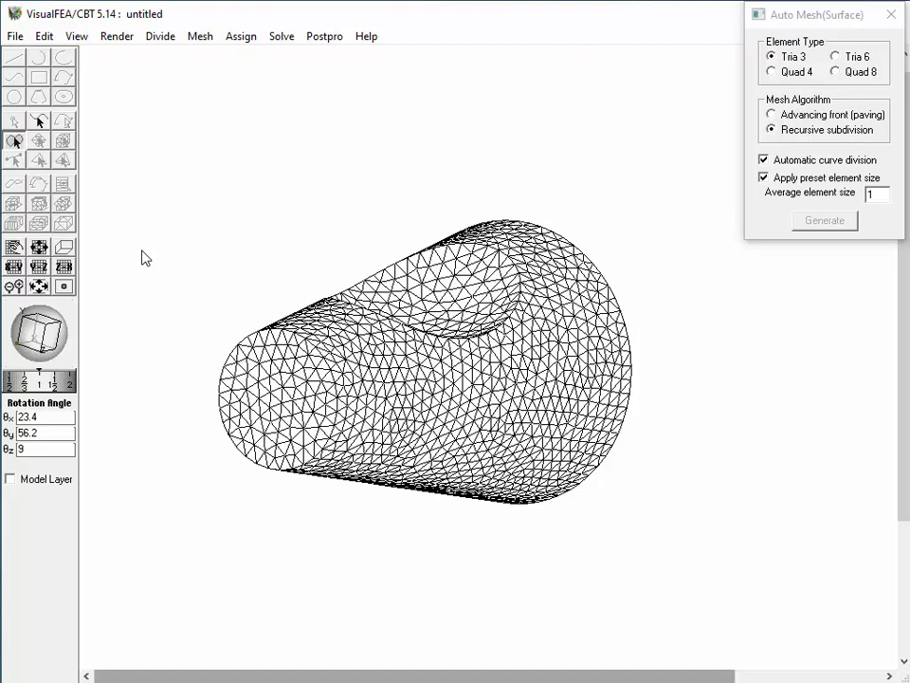
pyautogui.click(200, 36)
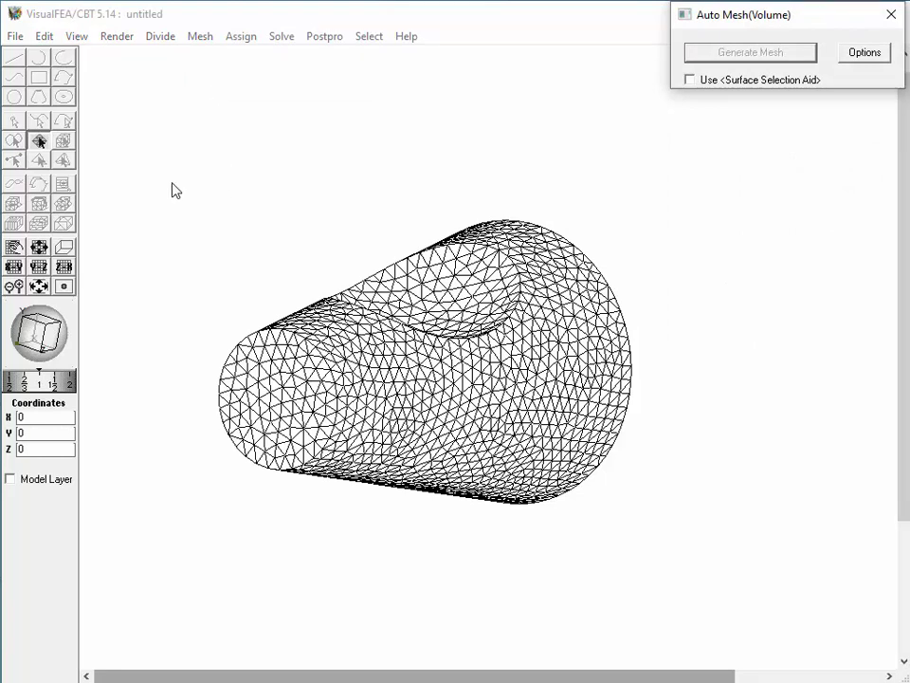
pyautogui.moveTo(171, 183); pyautogui.dragTo(713, 552)
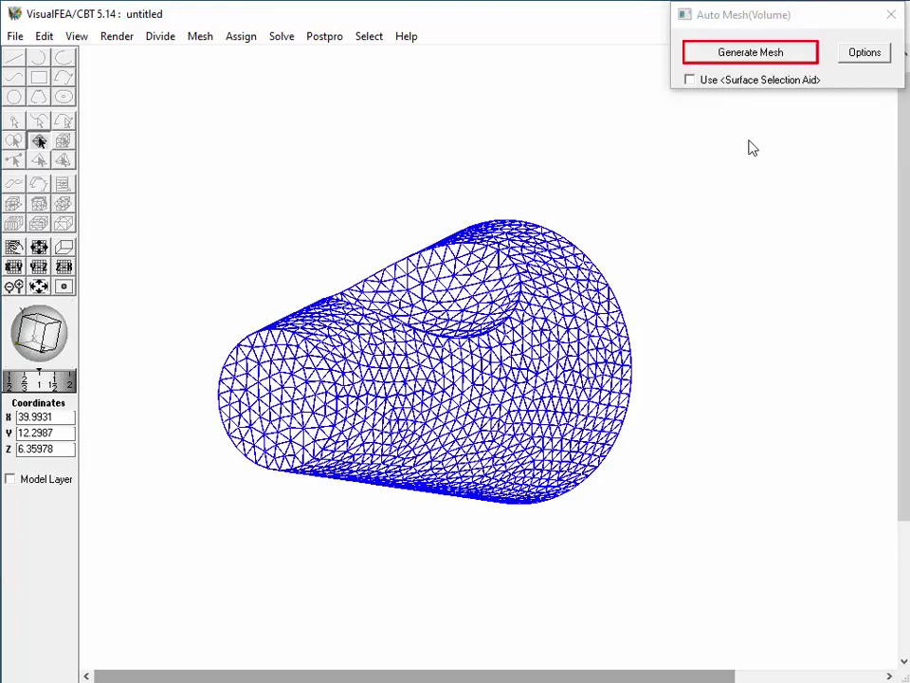
pyautogui.click(764, 55)
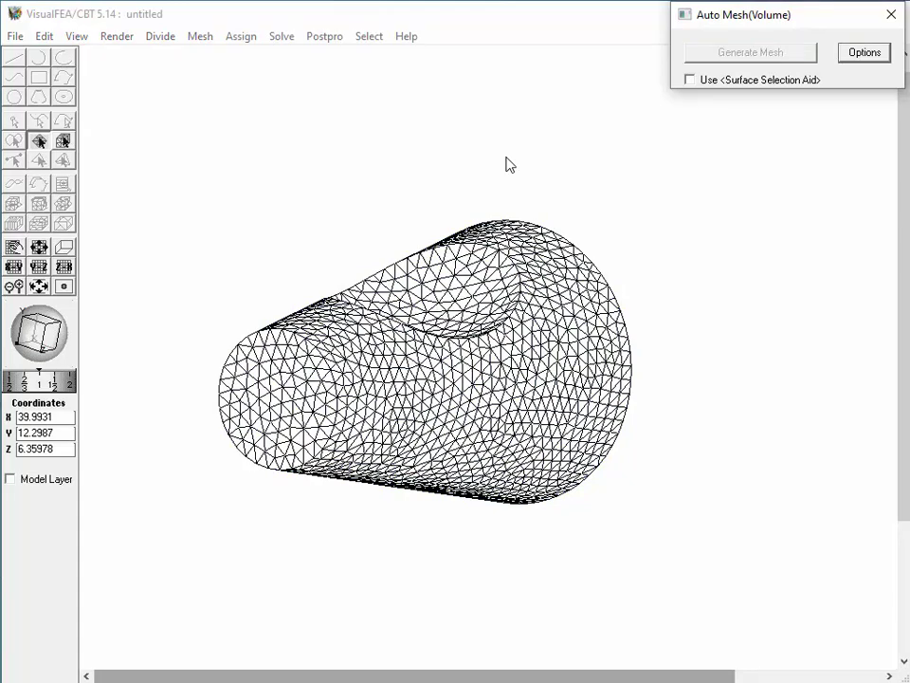
pyautogui.click(64, 141)
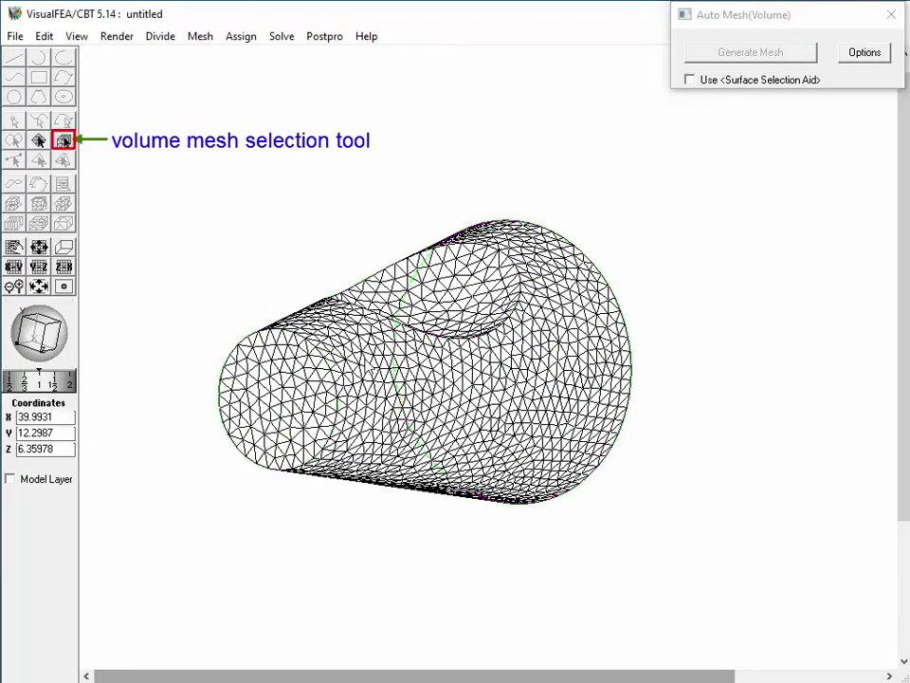
pyautogui.press('Escape')
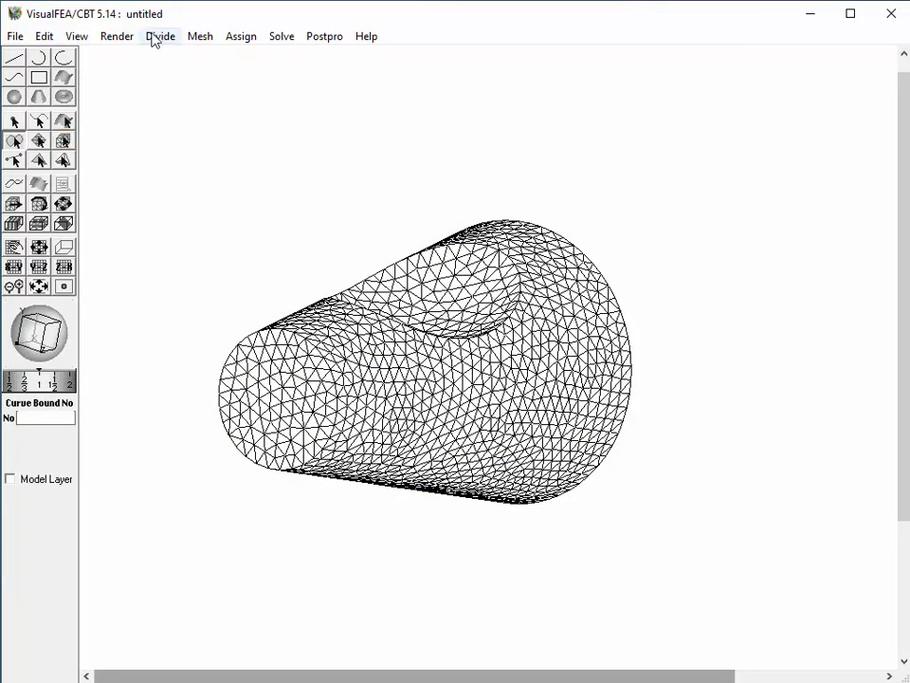
# Step: Render the volume-meshed model as a shaded image and cut it with a clipping plane near its small end
pyautogui.click(114, 38)
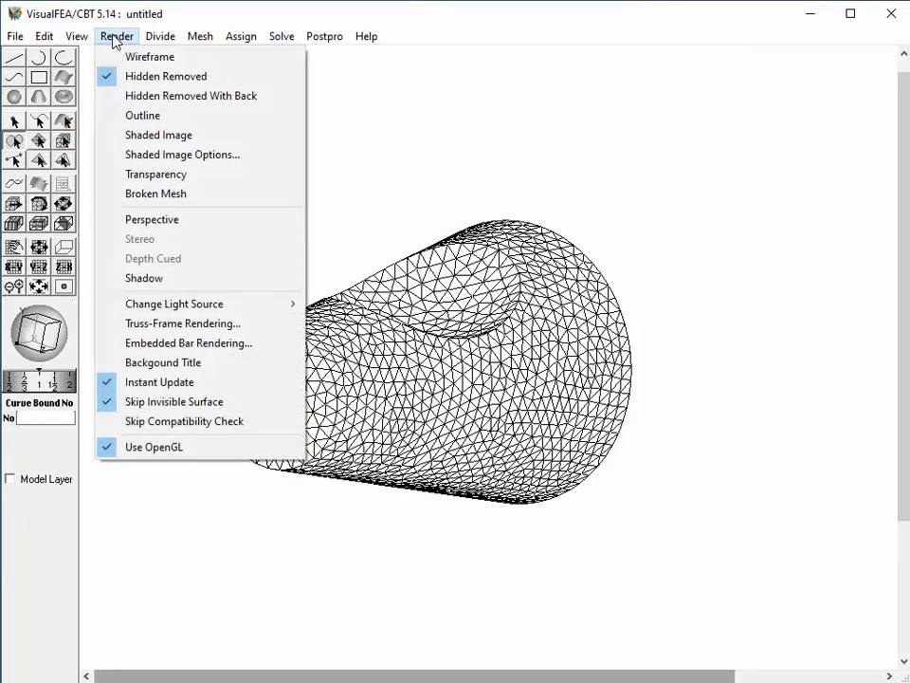
pyautogui.click(144, 136)
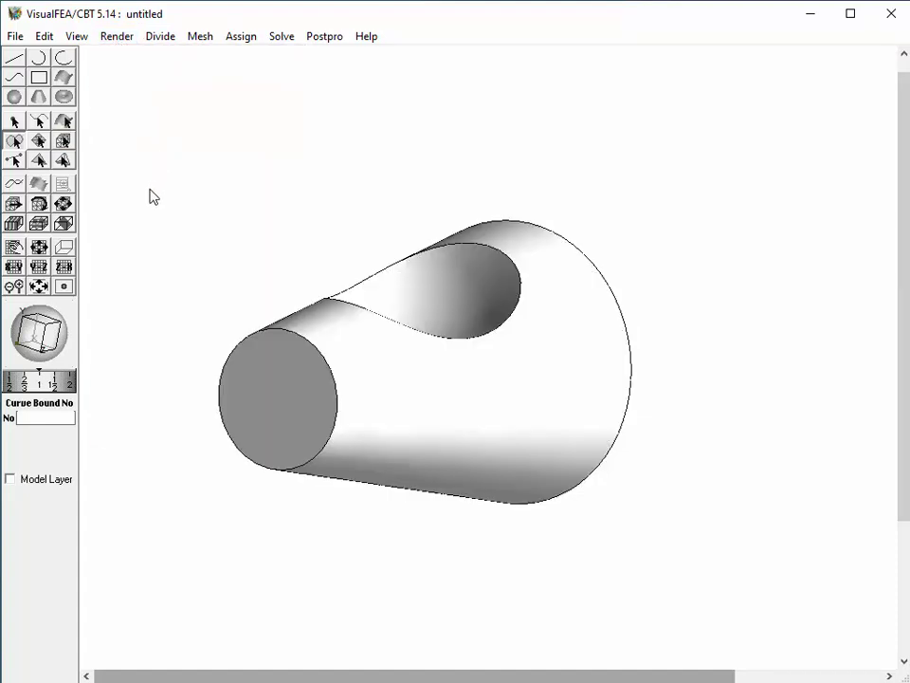
pyautogui.click(64, 226)
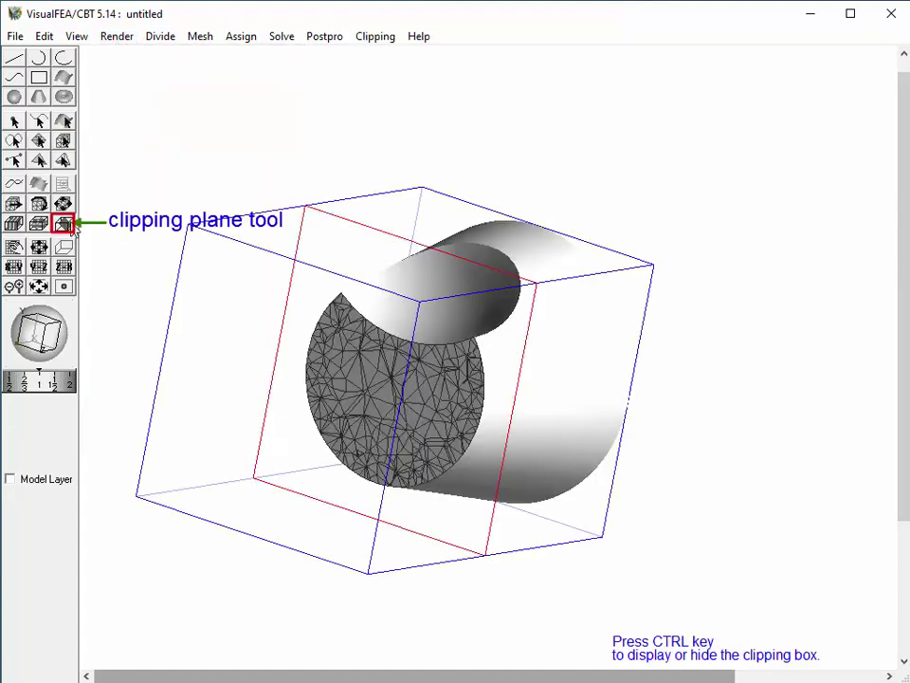
pyautogui.moveTo(343, 393)
pyautogui.mouseDown()
pyautogui.moveTo(439, 388)
pyautogui.moveTo(329, 406)
pyautogui.moveTo(337, 396)
pyautogui.mouseUp()
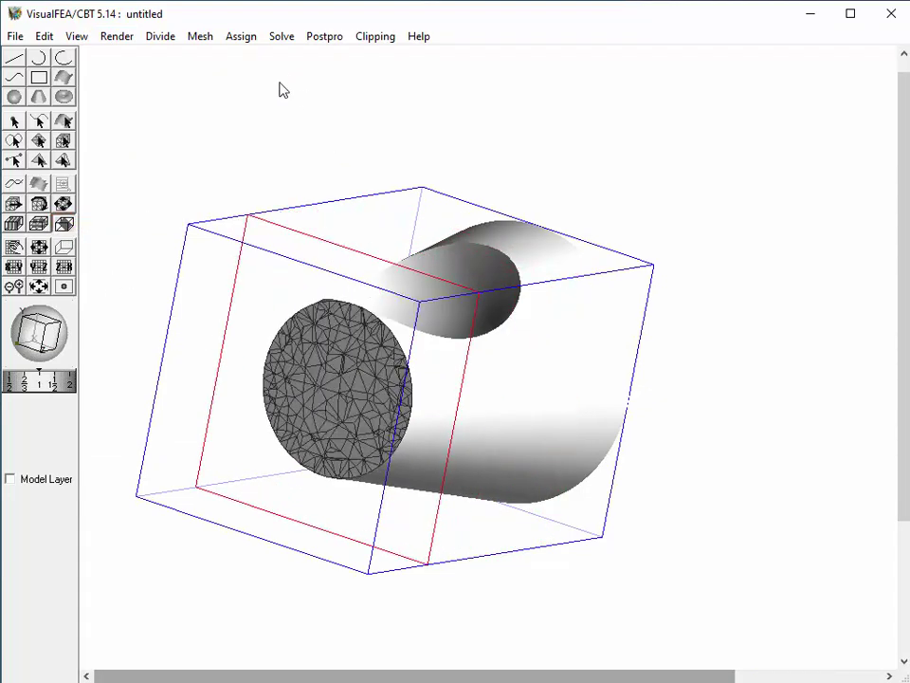
# Step: Show the clipped section as shaded element shapes and move the clipping plane lengthwise and vertically to examine the internal tetrahedra
pyautogui.click(372, 38)
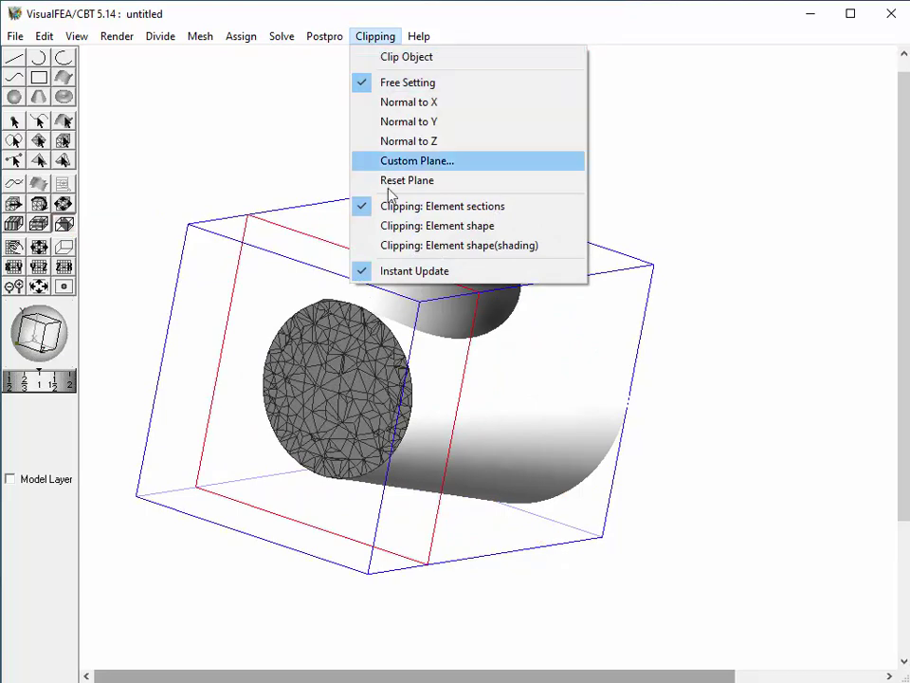
pyautogui.click(398, 246)
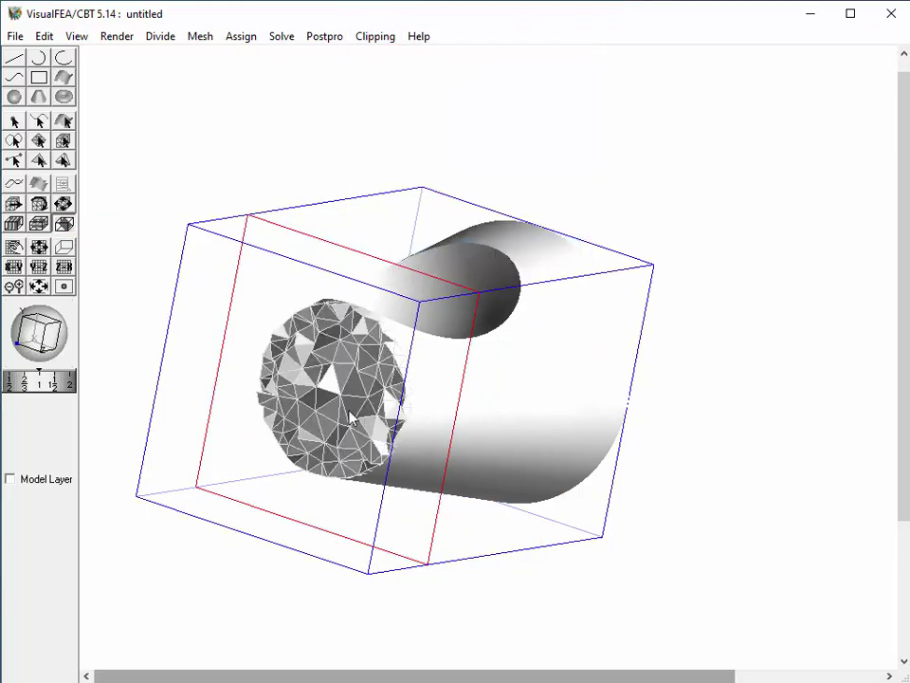
pyautogui.moveTo(349, 415)
pyautogui.mouseDown()
pyautogui.moveTo(512, 383)
pyautogui.moveTo(322, 419)
pyautogui.moveTo(391, 438)
pyautogui.mouseUp()
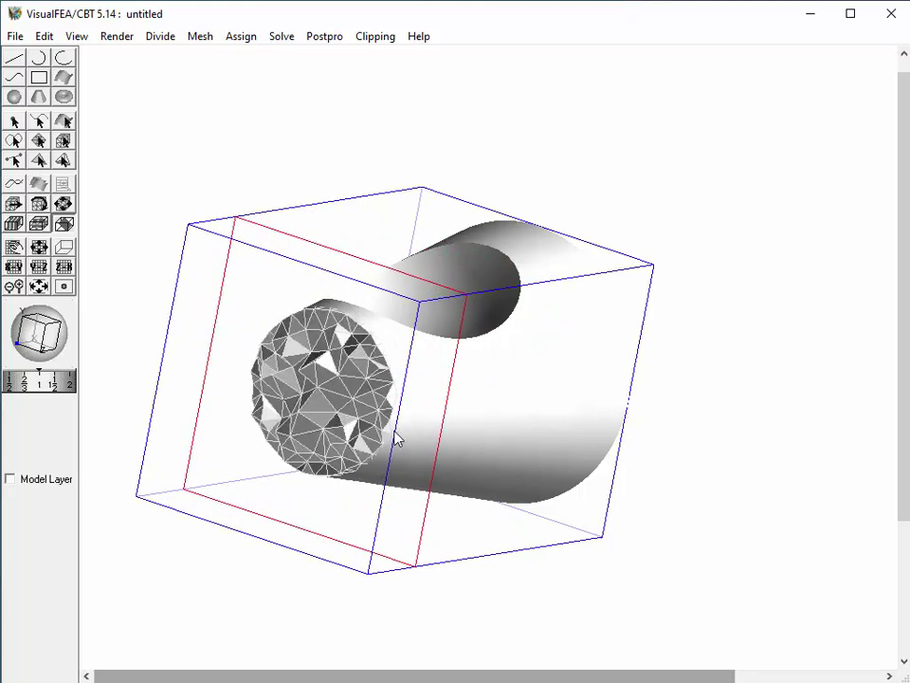
pyautogui.click(395, 437)
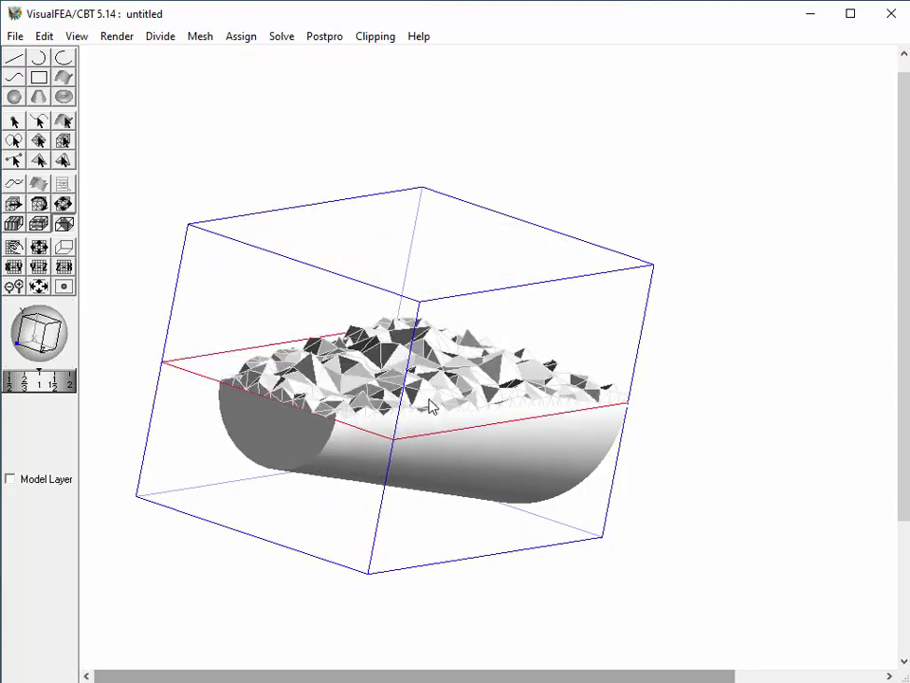
pyautogui.moveTo(430, 406); pyautogui.dragTo(455, 402)
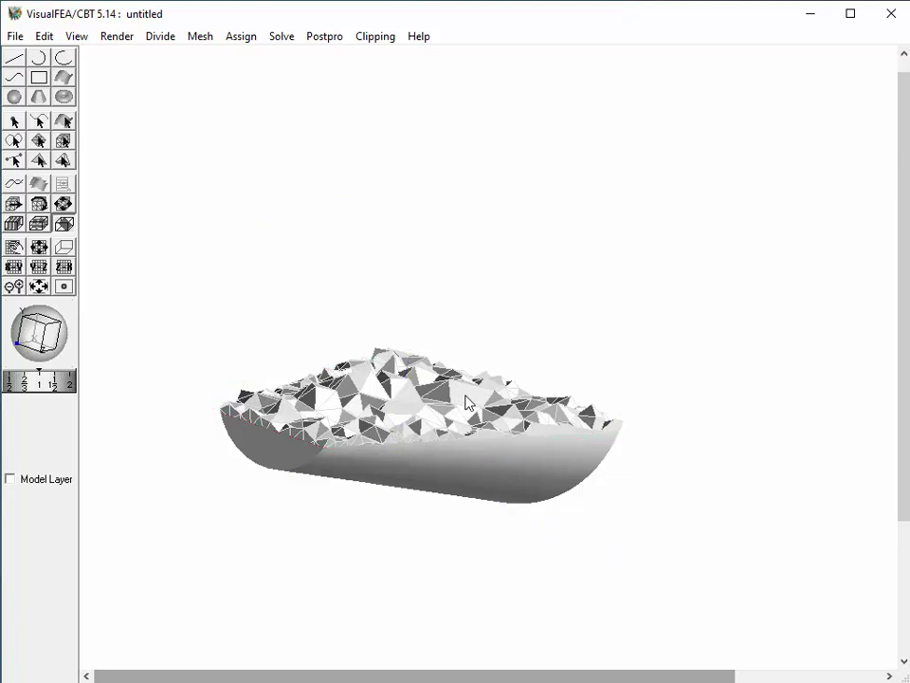